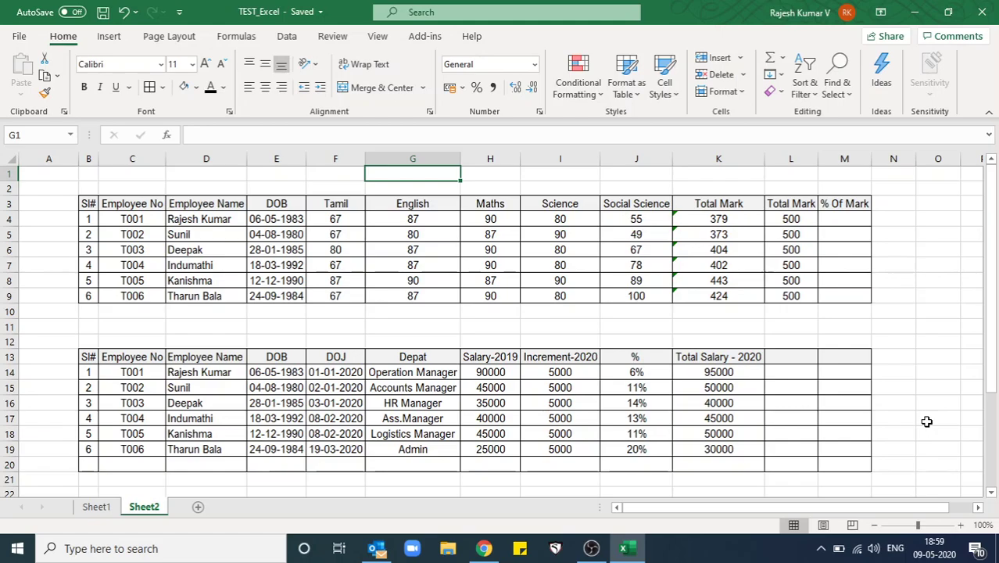
Rename the Employee No header in C3 to Student No
click(375, 249)
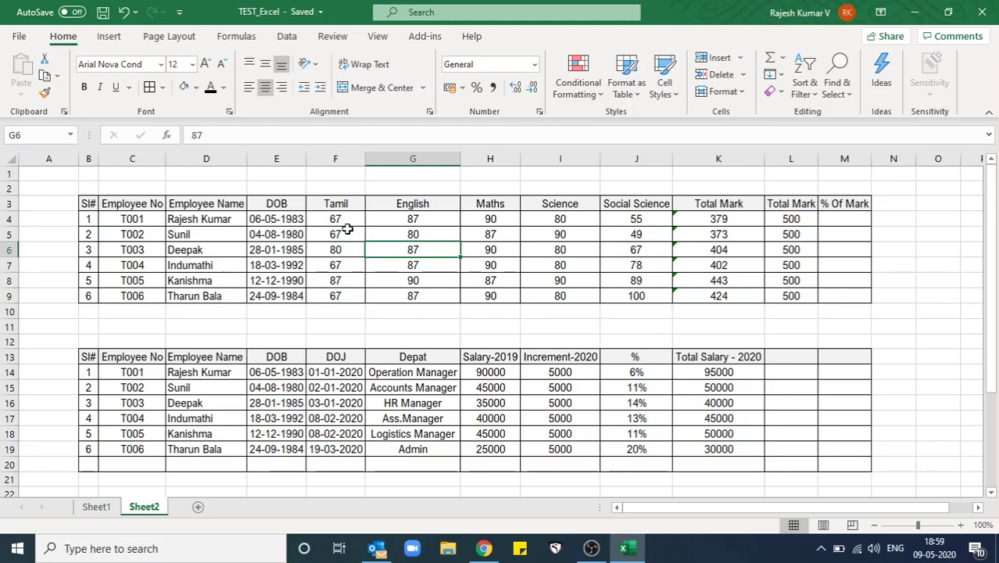
double_click(141, 203)
drag(162, 205, 69, 187)
text(StNo)
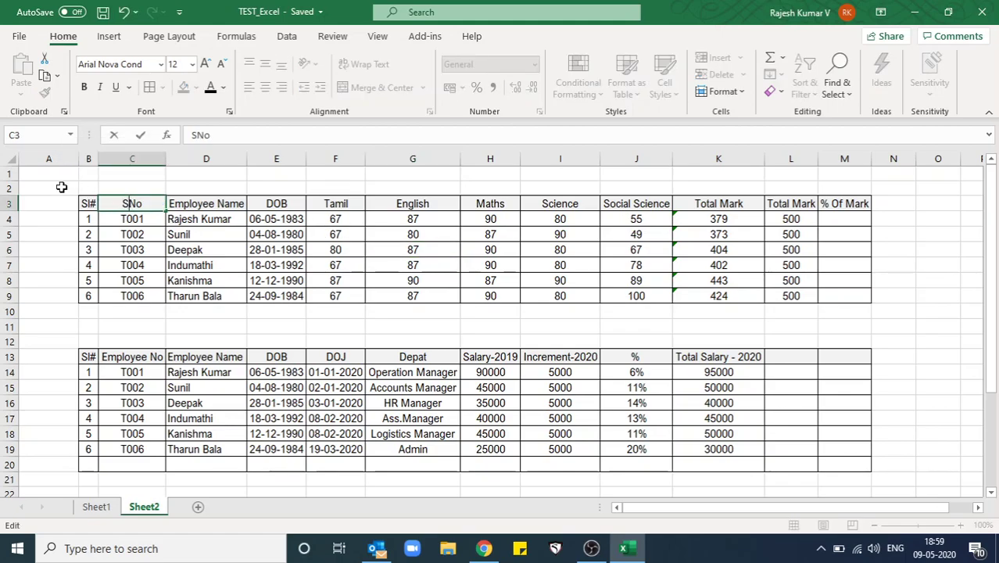
text(ud)
text(ent)
key(ctrl+Return)
key(Tab)
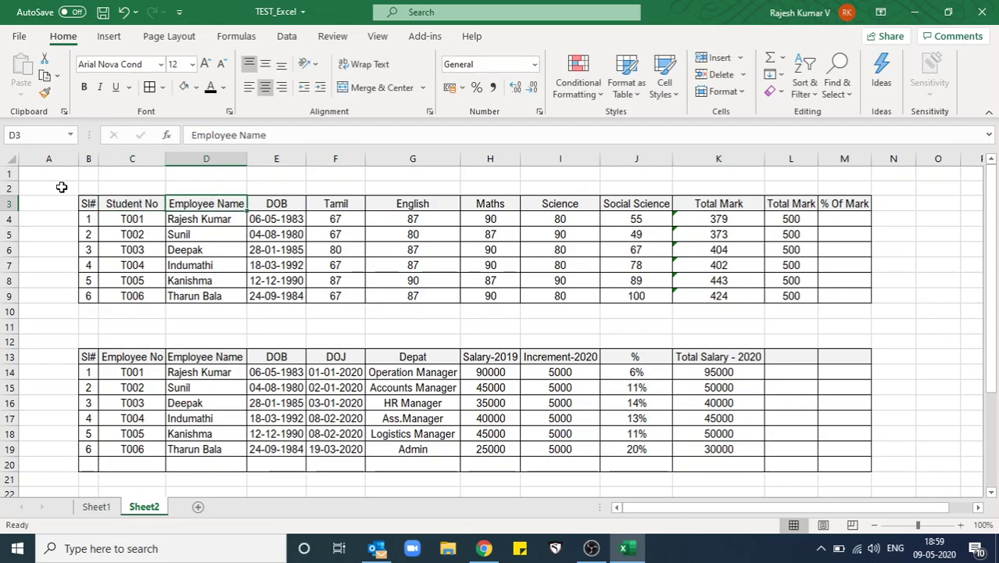
Shorten the Employee Name header in D3 so it reads Name
key(F2)
key(ctrl+Left)
key(shift+Home)
key(BackSpace)
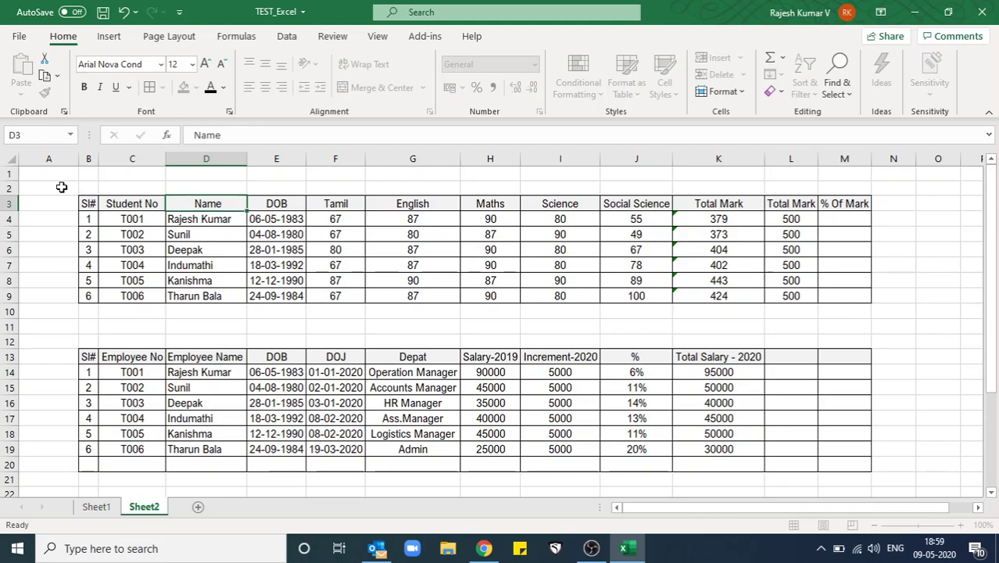
key(Tab)
key(Tab)
key(Tab)
Move down Sheet2 to bring the vendor invoice table into view
key(Right)
key(Right)
key(Right)
key(Right)
key(Left)
key(Left)
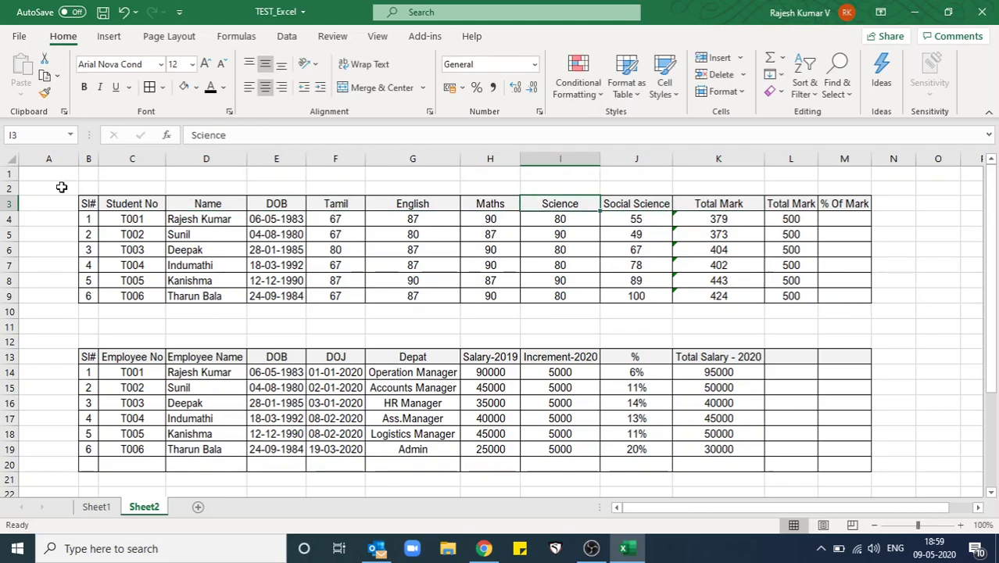
key(Down)
key(Down)
key(Down)
key(Down)
key(Down)
key(Down)
key(Down)
key(Down)
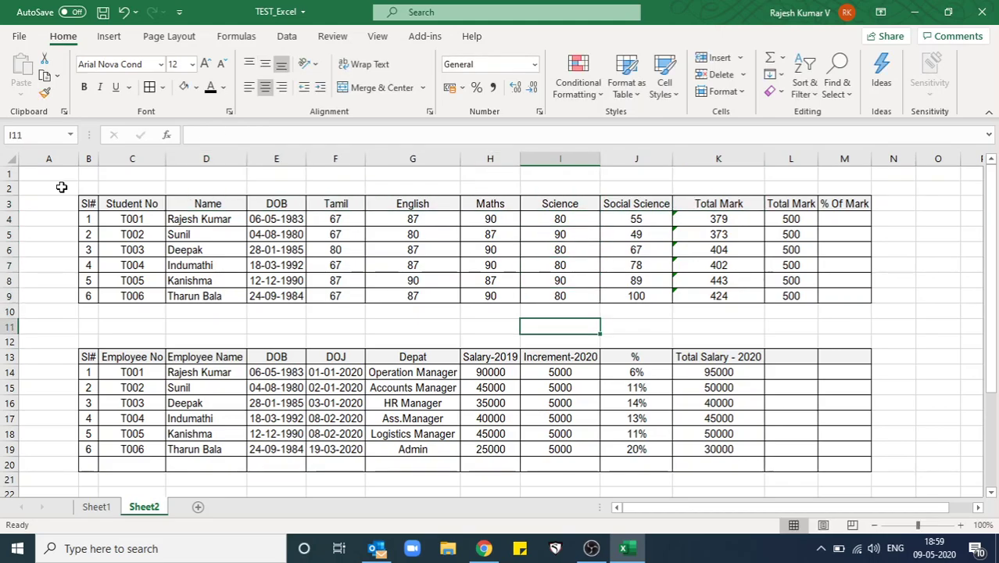
key(Down)
key(Down)
key(Down)
key(Down)
key(Down)
key(Down)
key(Down)
key(Down)
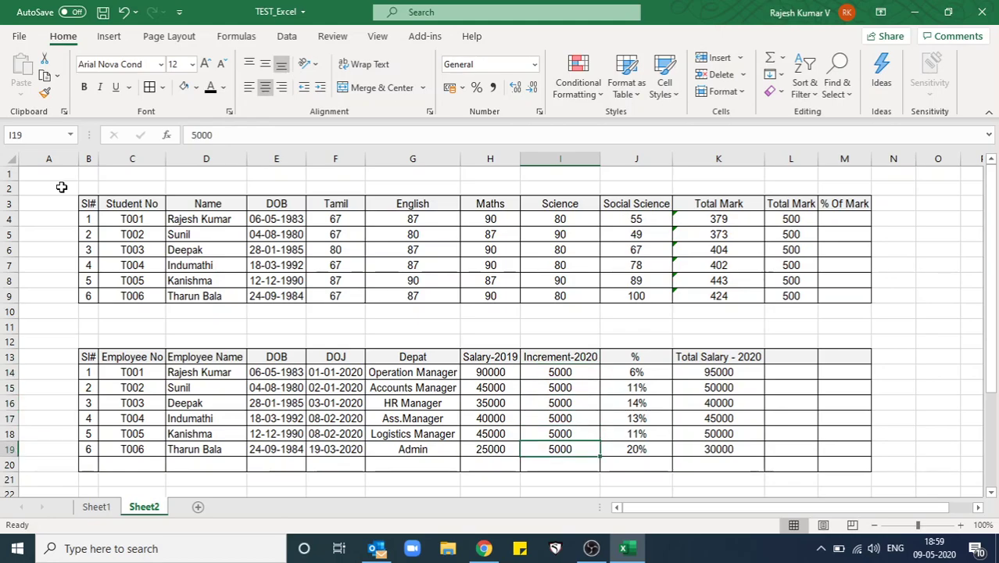
key(Down)
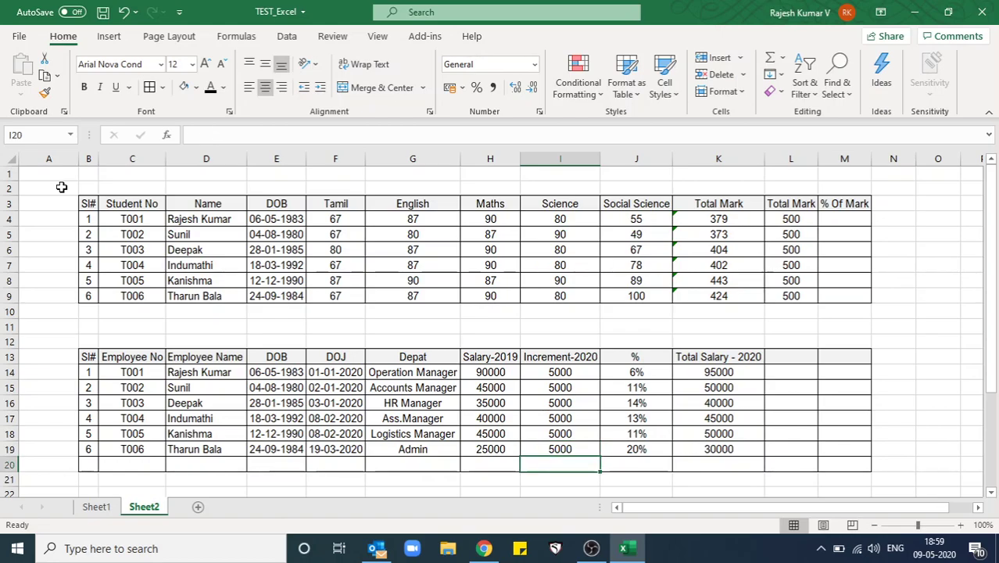
key(Down)
key(Down)
key(Down)
key(Down)
key(Down)
Copy the five invoice dates into the Due Date column
key(Up)
key(Up)
key(Up)
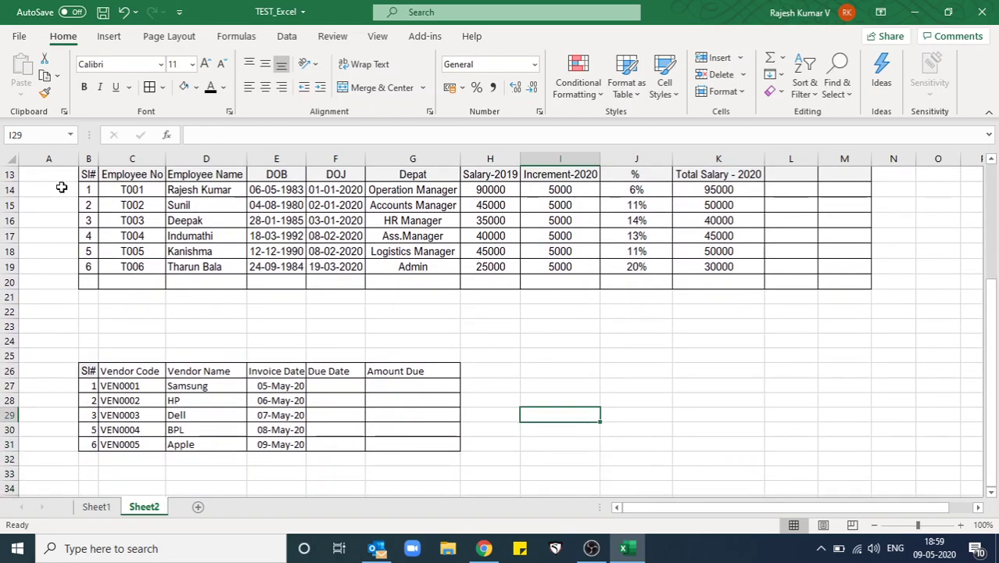
key(Left)
key(Left)
key(Left)
key(Left)
key(Left)
key(Up)
key(Up)
key(Up)
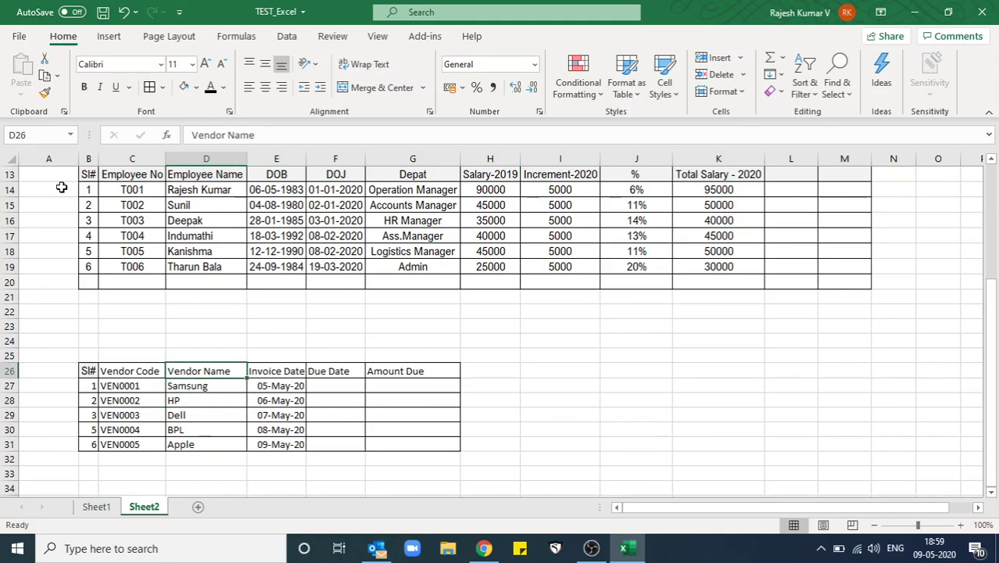
key(Right)
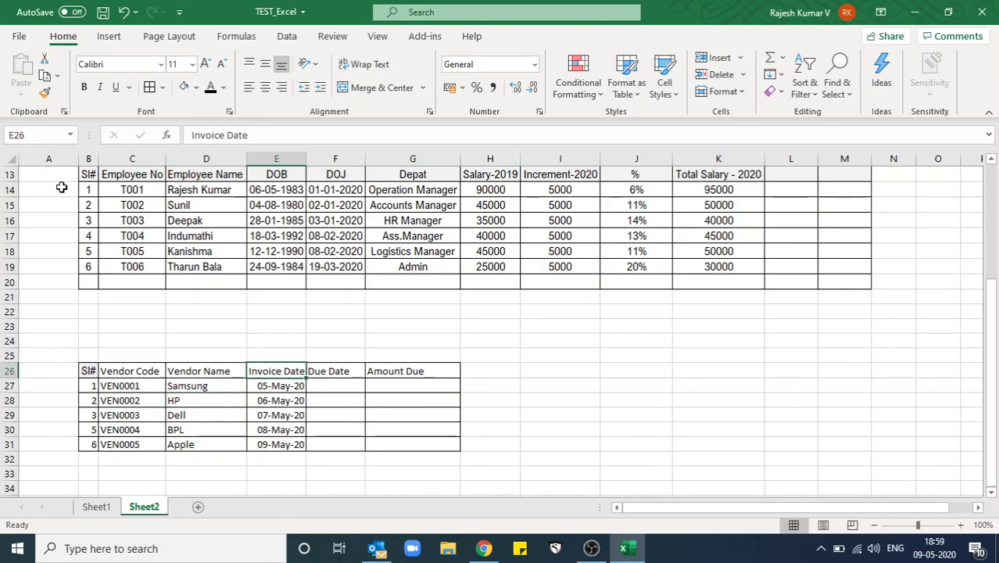
key(Down)
key(Right)
key(Left)
key(ctrl+shift+Down)
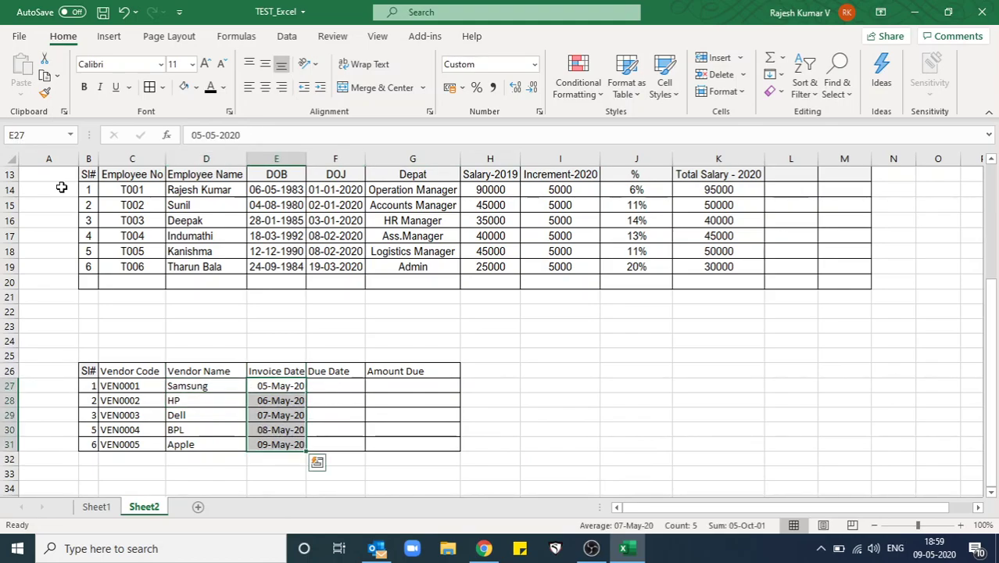
key(ctrl+c)
key(Right)
key(Return)
Enter 1000 in the Amount Due cells and return to the top of the sheet
key(Right)
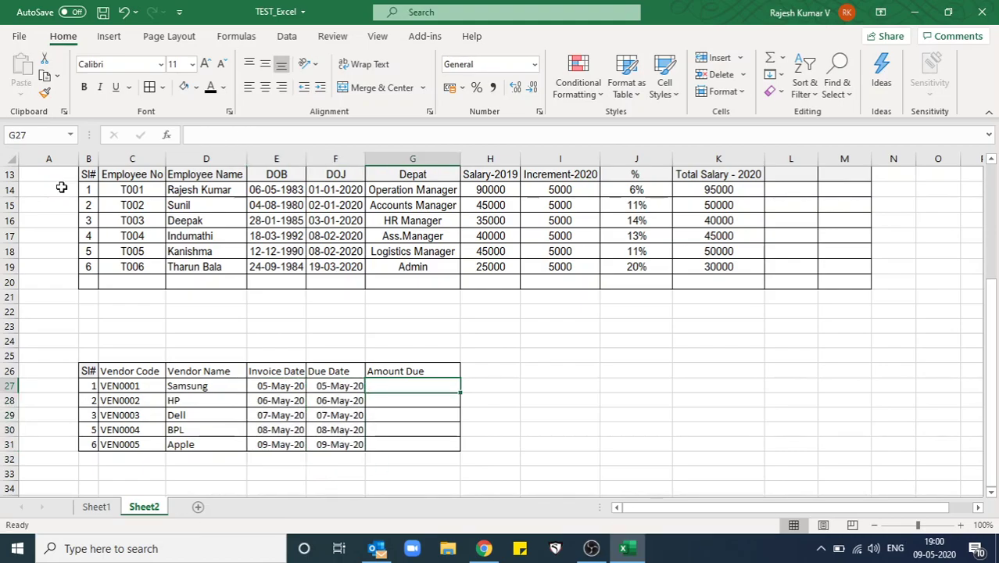
text(1000)
key(Return)
key(ctrl+d)
key(Return)
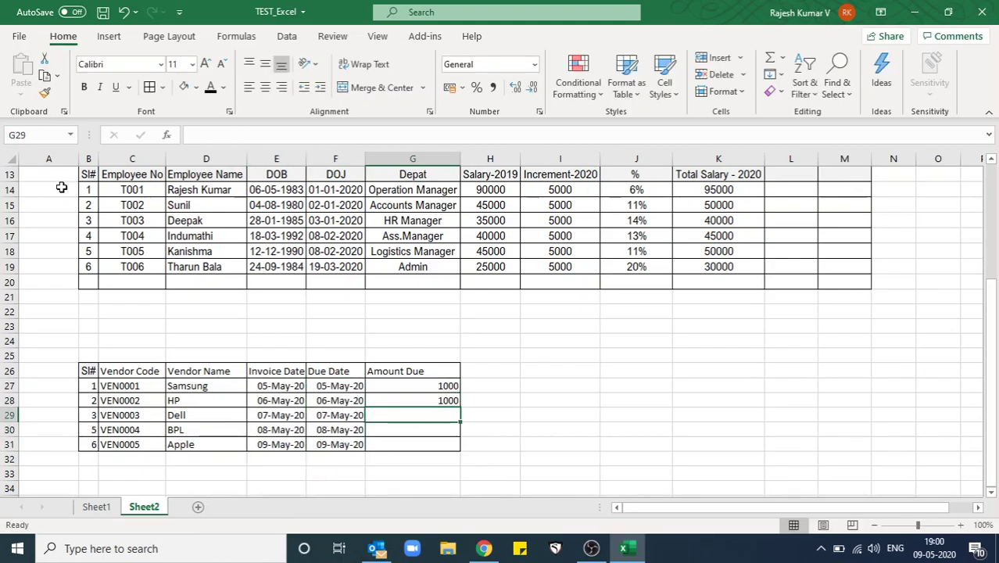
key(ctrl+d)
key(Return)
key(ctrl+d)
key(Return)
key(ctrl+d)
key(ctrl+Up)
key(ctrl+Up)
key(ctrl+Up)
key(ctrl+Up)
key(ctrl+Up)
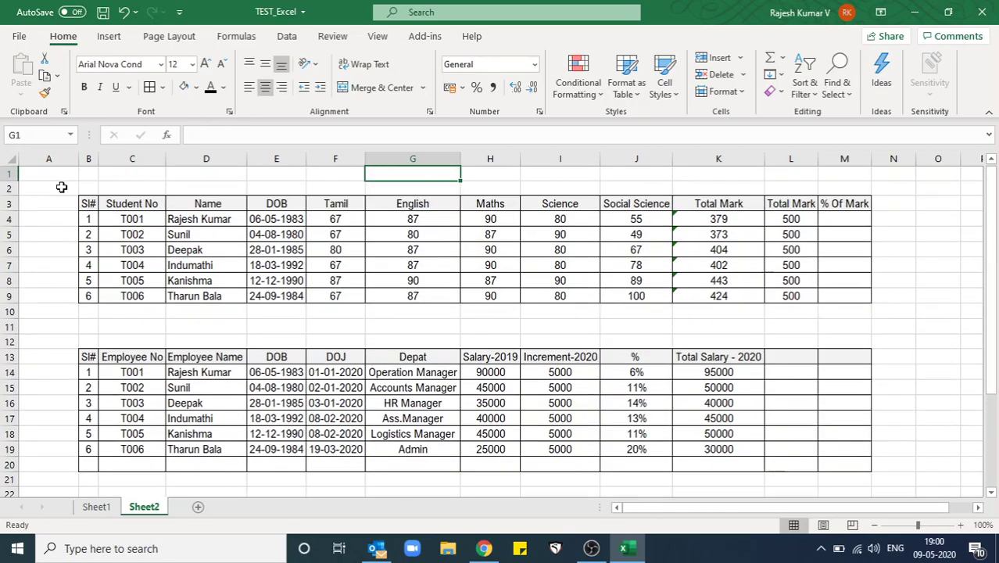
key(Down)
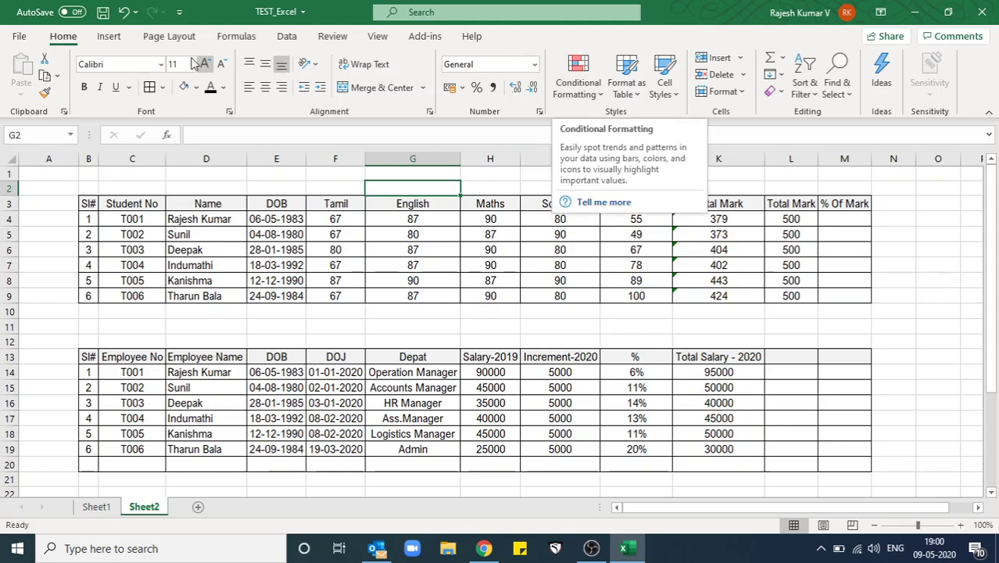
Display the Conditional Formatting menu with its Highlight Cells Rules such as Greater Than
click(569, 93)
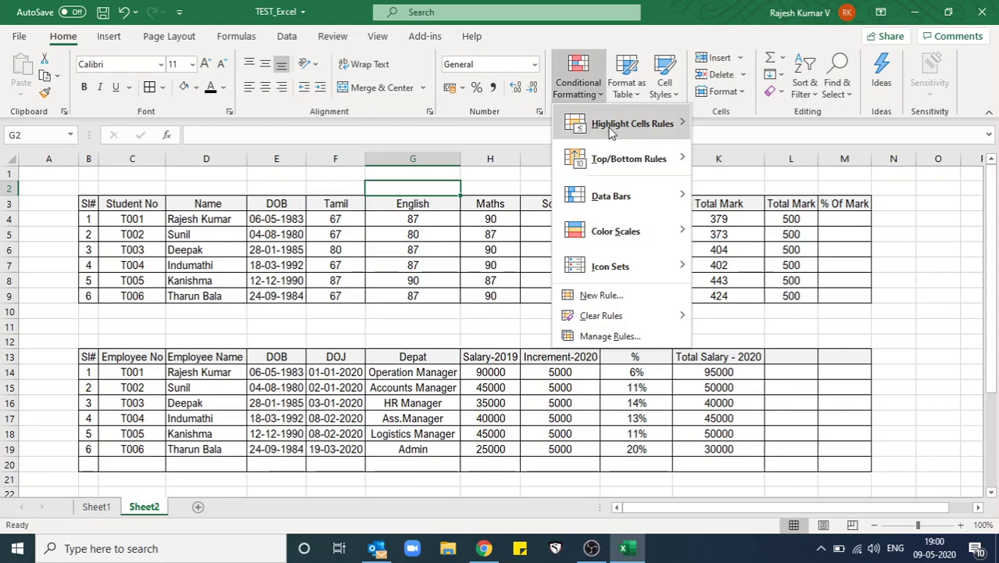
mouse_move(631, 124)
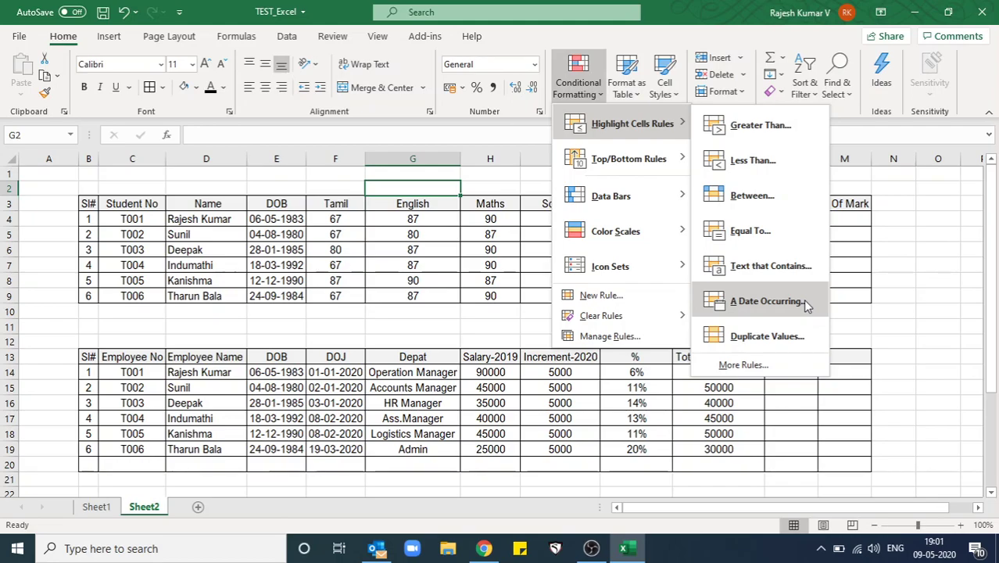
Highlight Tamil marks F4:F9 greater than 79 with green fill and dark green text
click(488, 261)
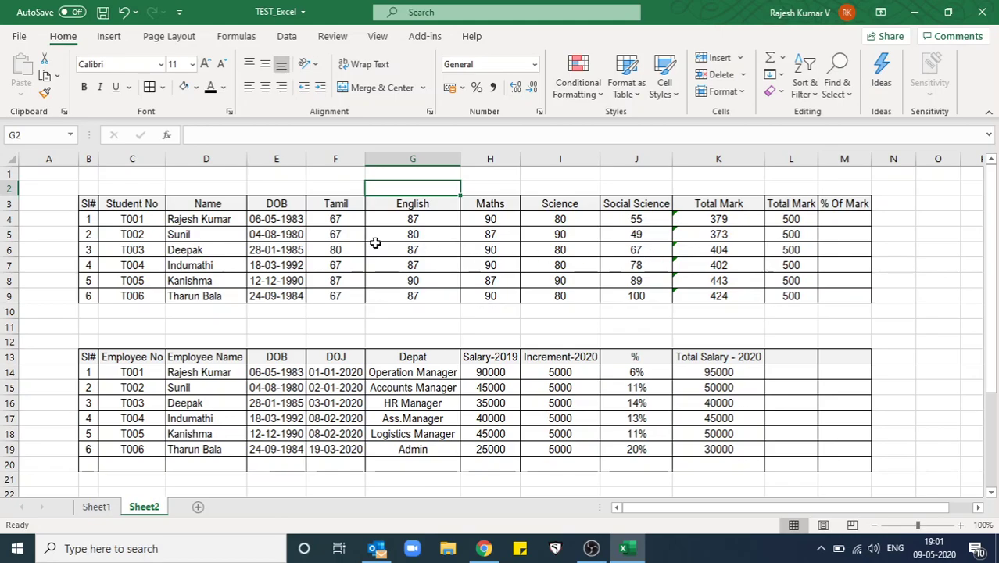
click(352, 216)
drag(351, 216, 340, 295)
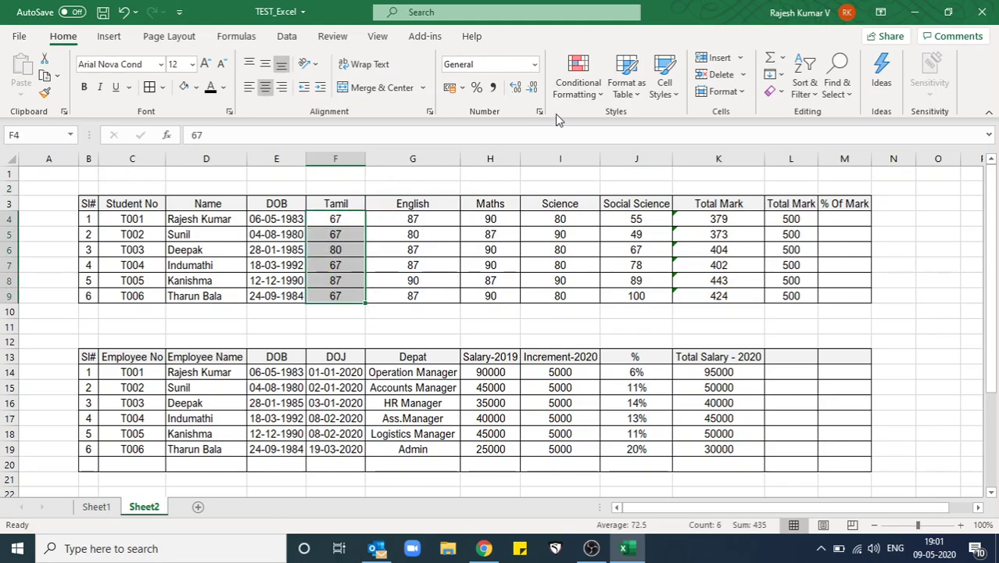
click(576, 87)
mouse_move(631, 123)
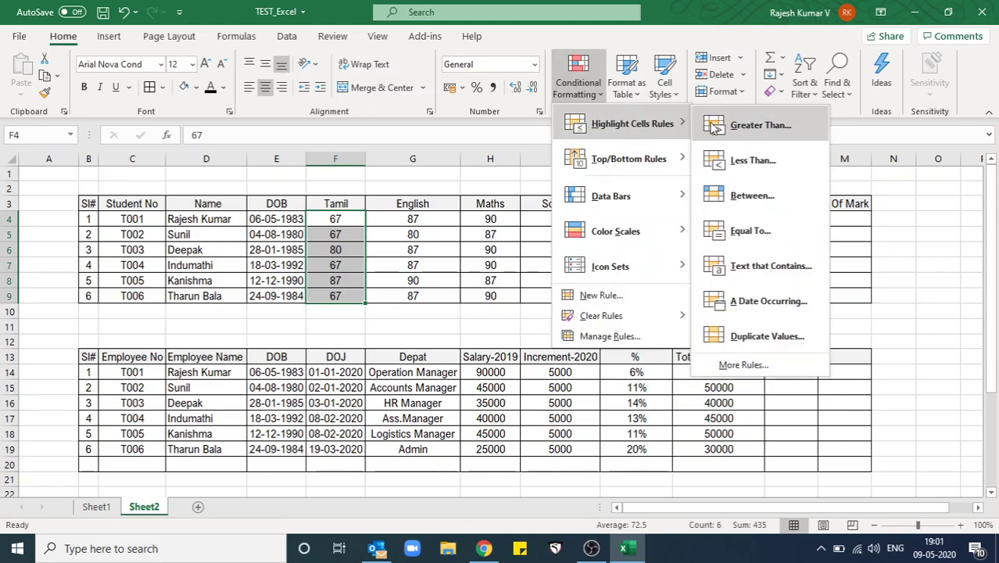
click(746, 127)
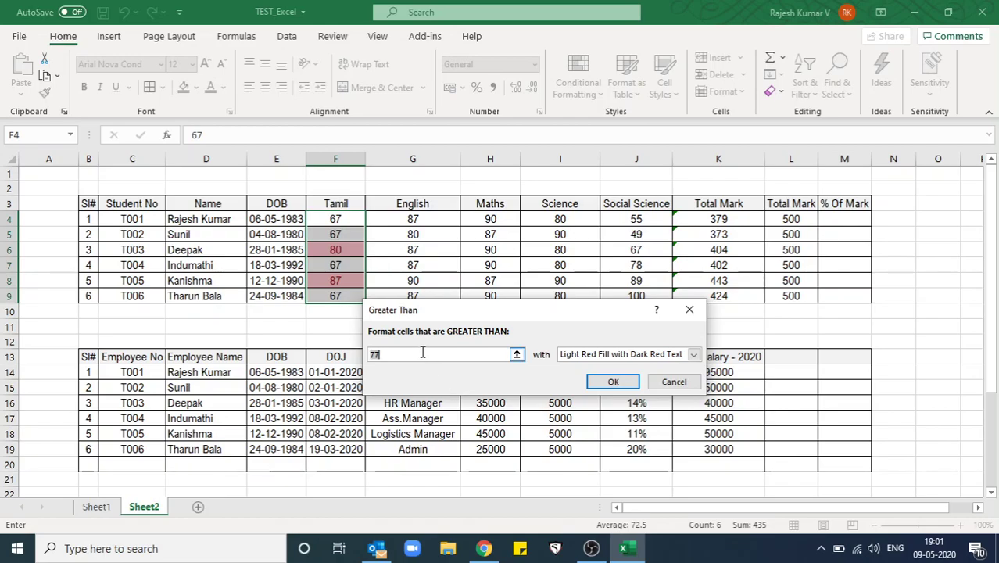
text(80)
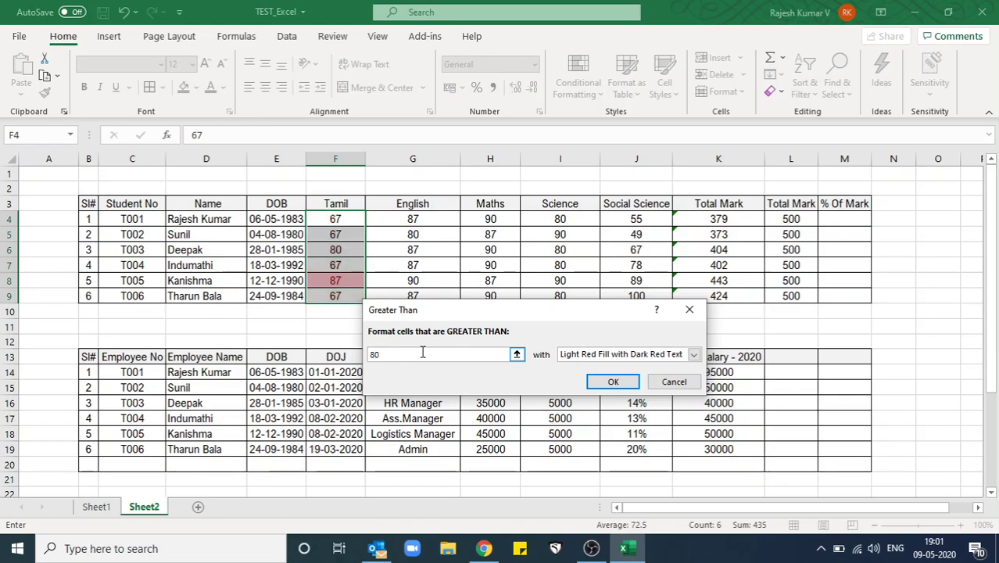
key(BackSpace)
key(BackSpace)
text(79)
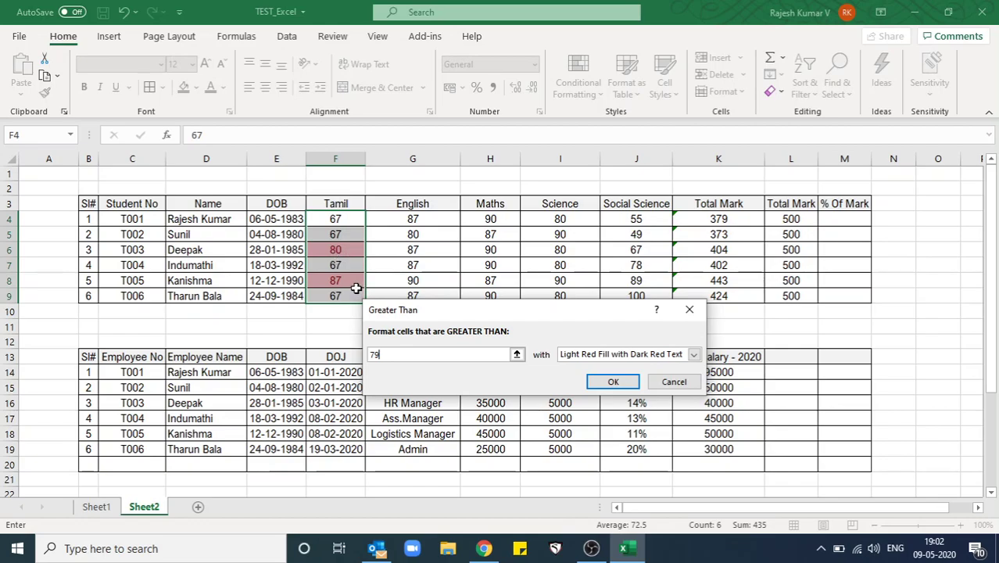
click(603, 356)
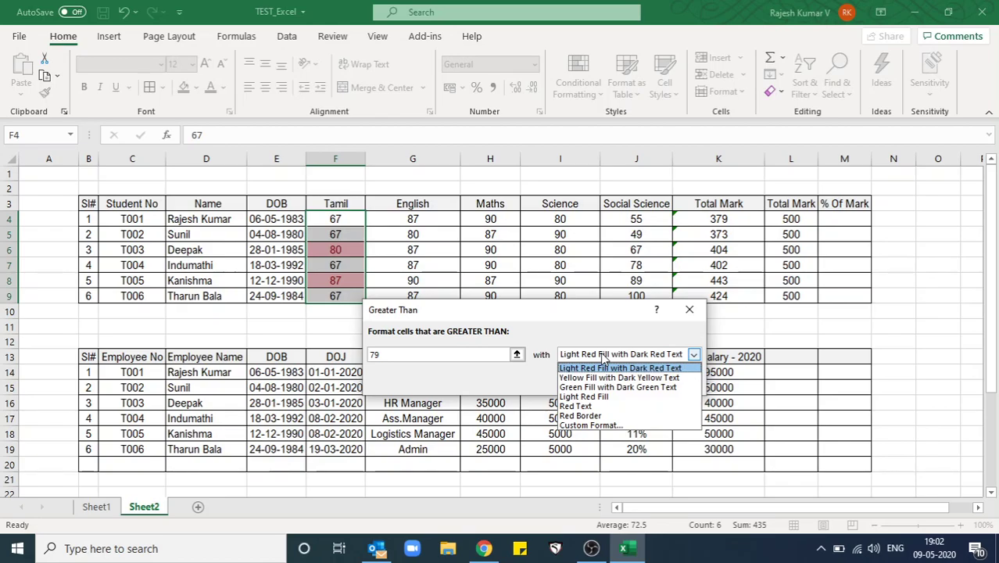
click(625, 387)
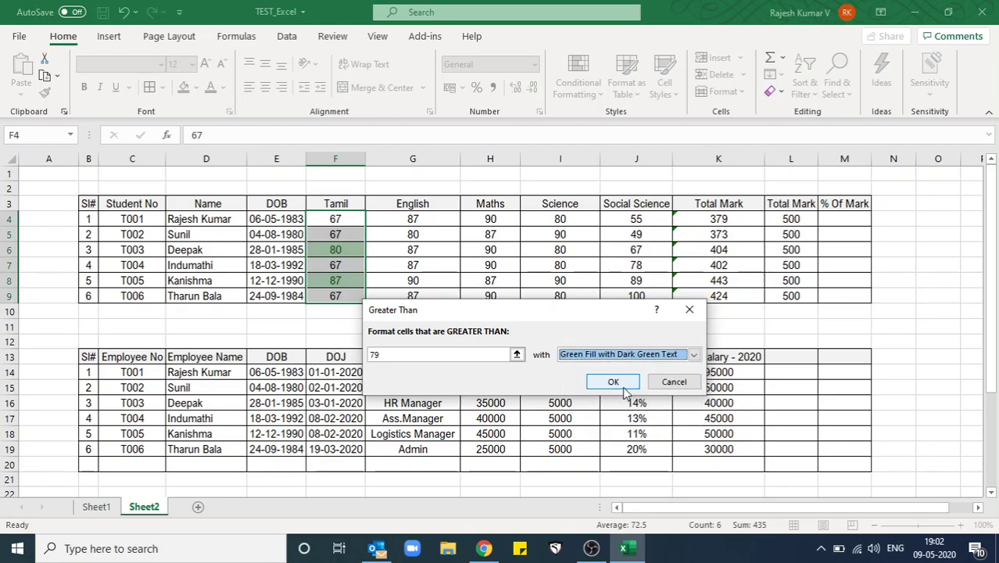
click(619, 386)
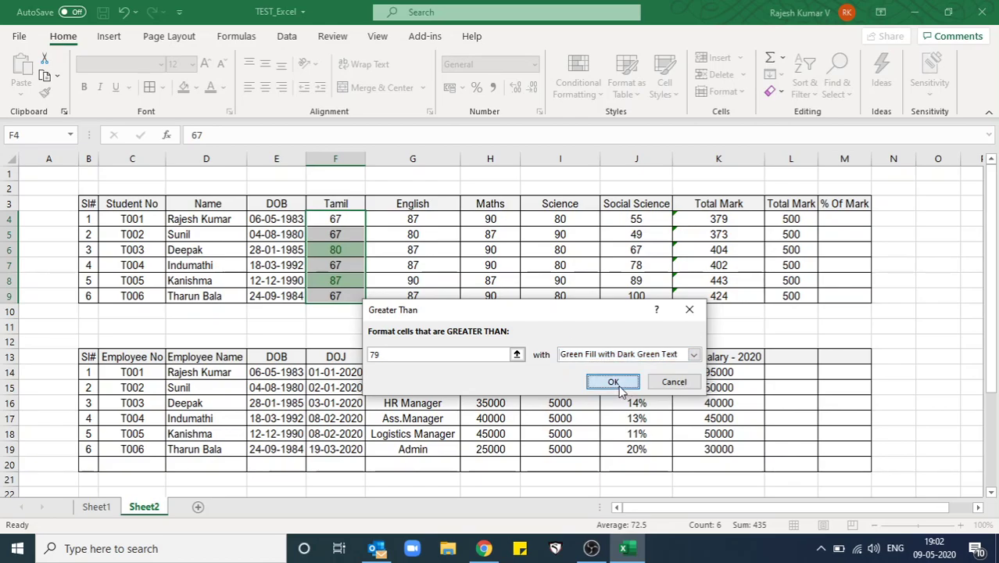
click(422, 295)
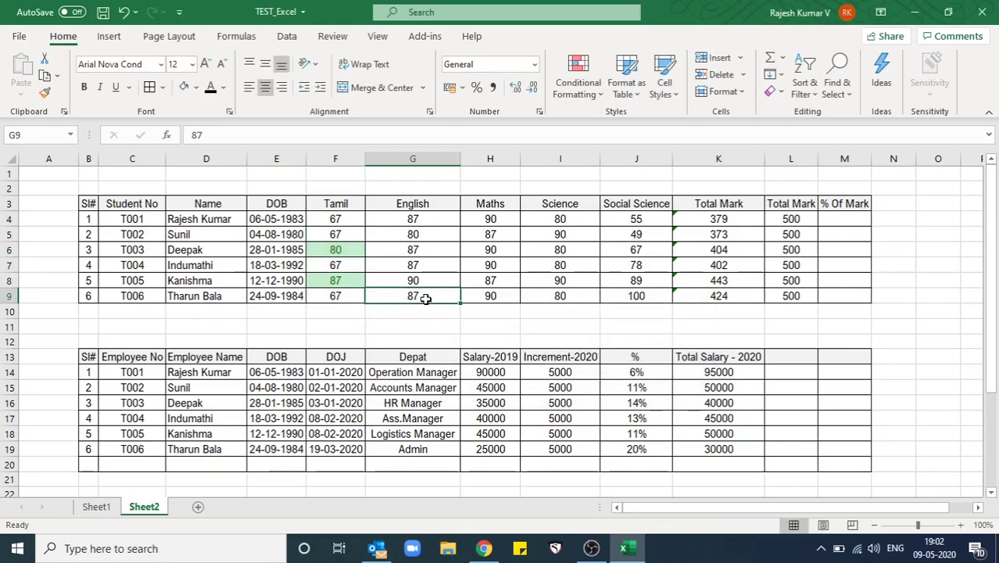
click(350, 251)
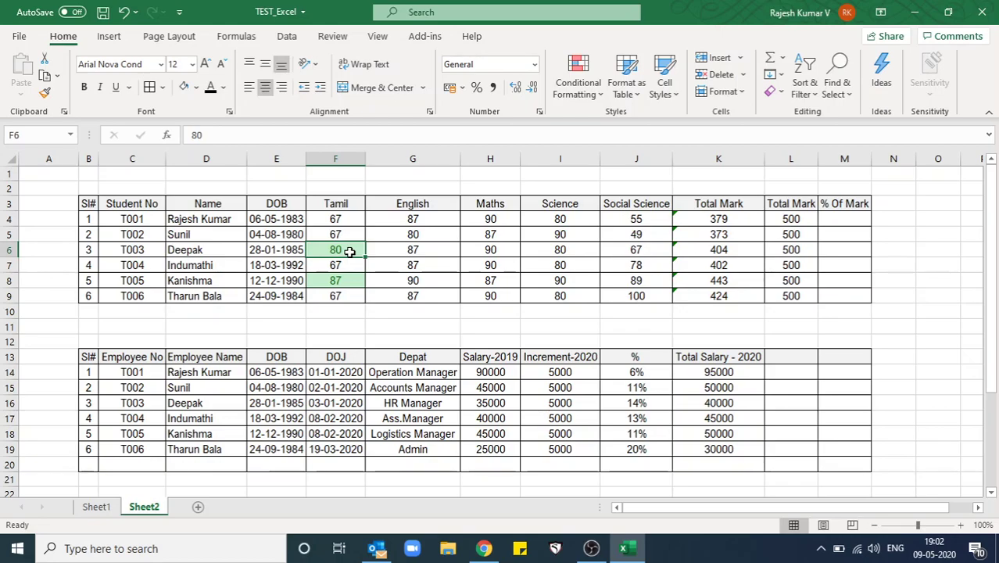
drag(334, 219, 338, 297)
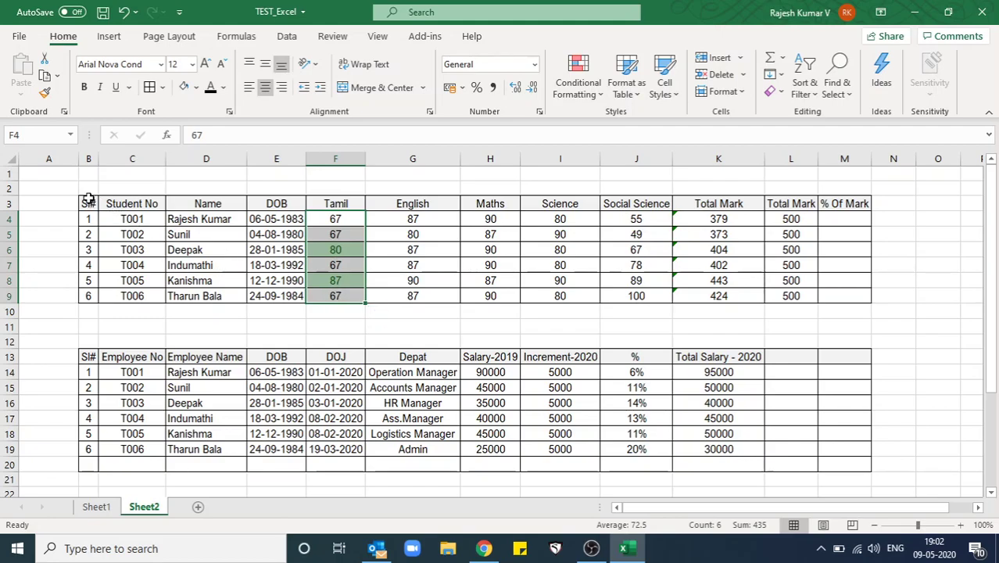
click(10, 159)
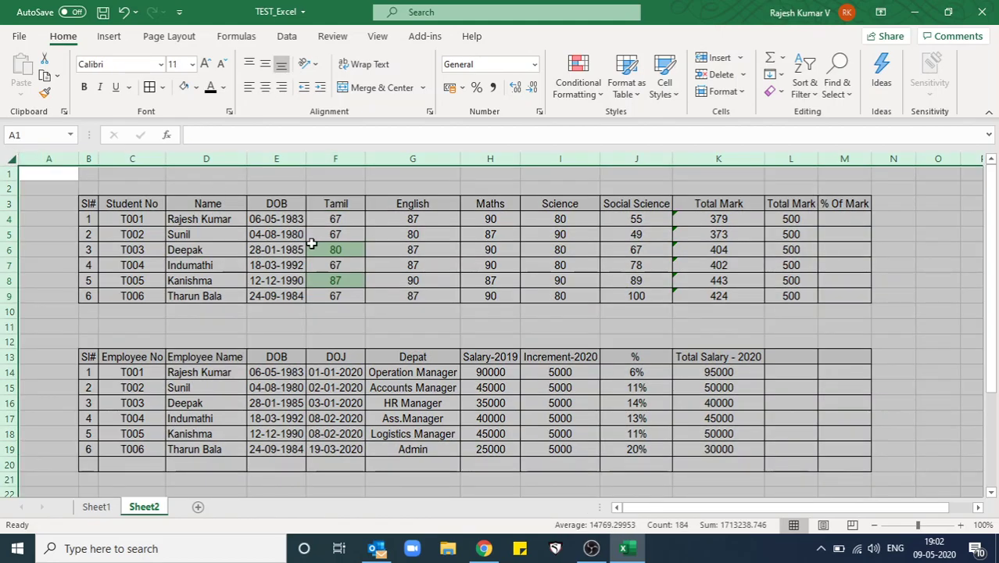
click(416, 217)
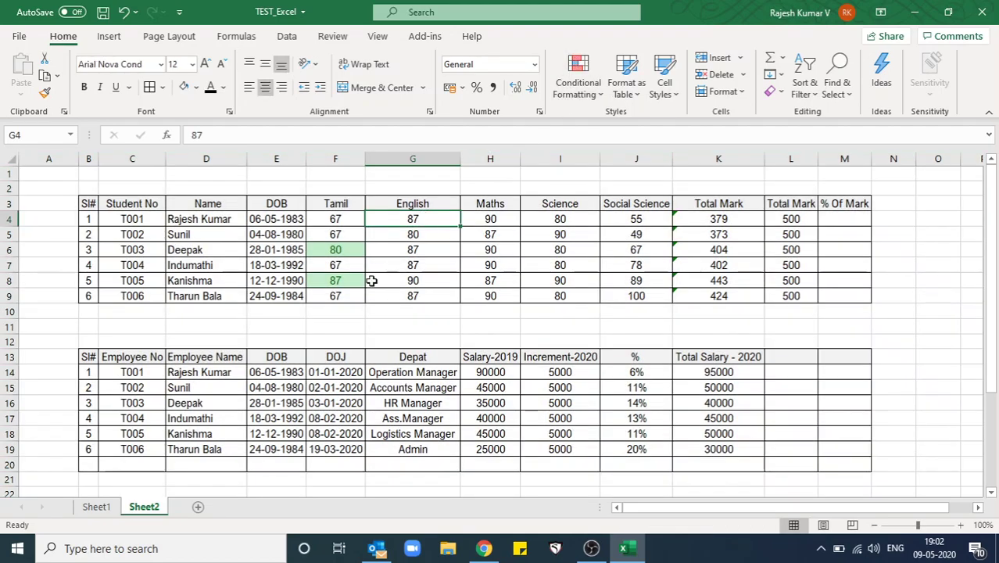
Shade English marks G4:G9 less than 85 with light red fill and dark red text
drag(427, 221, 412, 290)
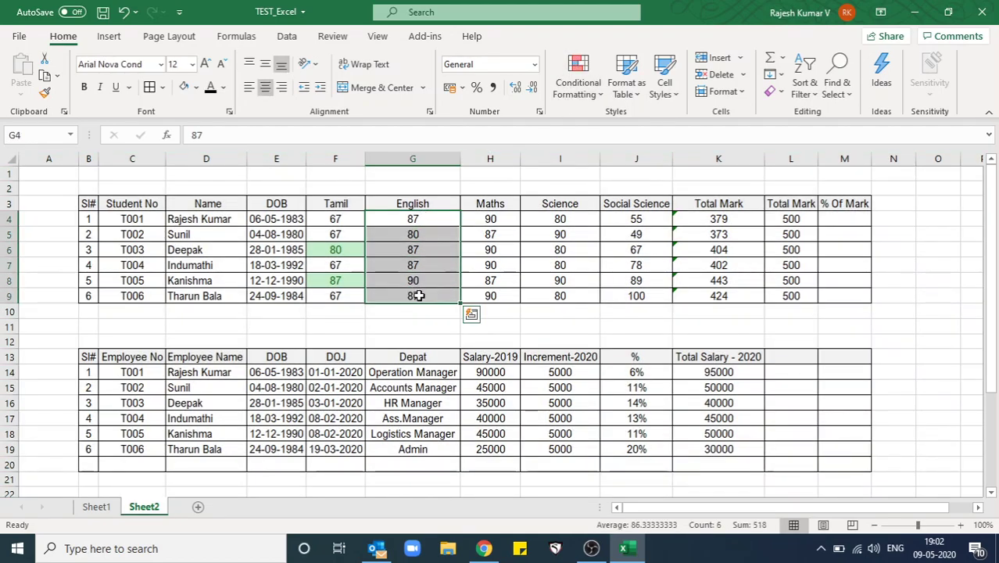
click(584, 95)
mouse_move(631, 124)
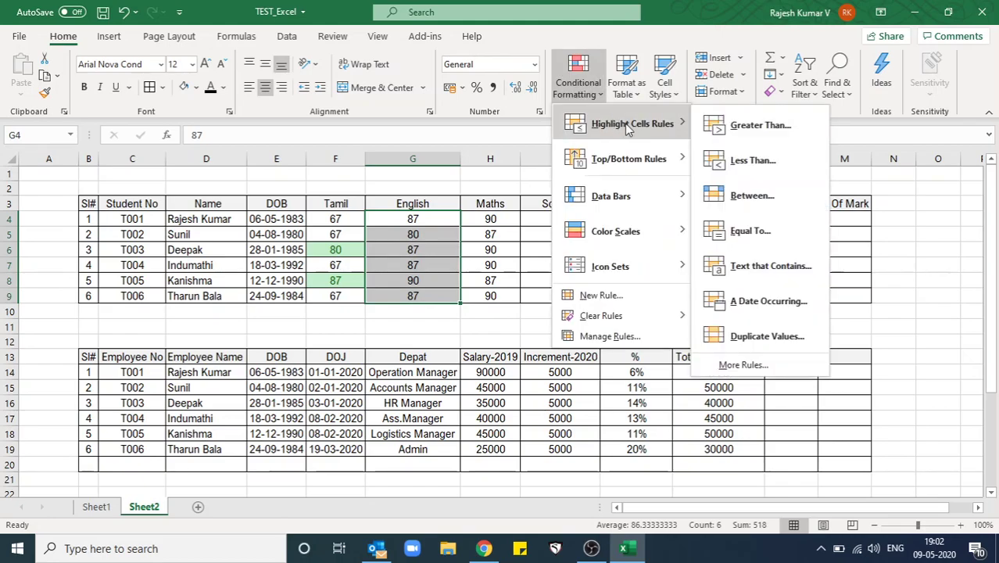
click(753, 158)
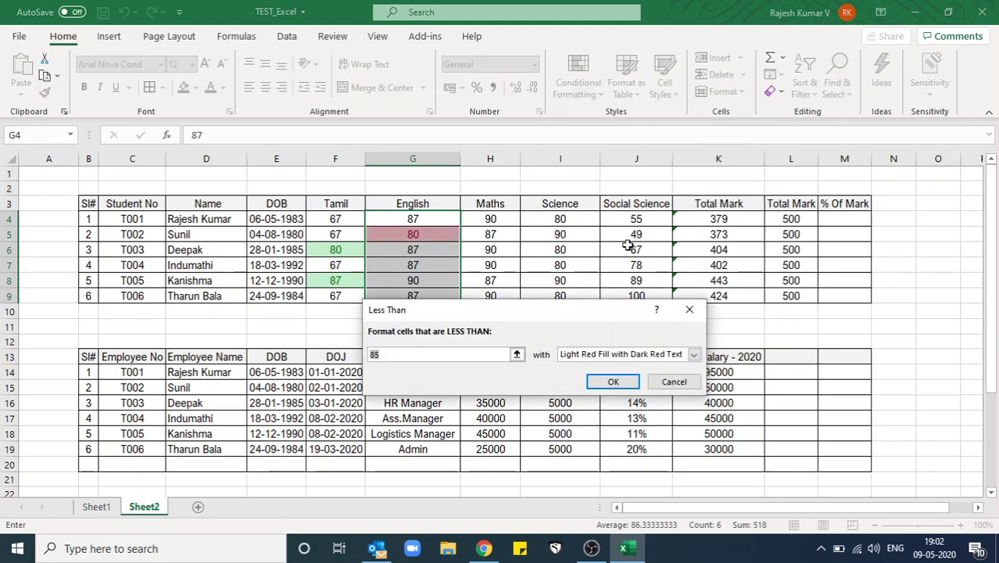
drag(566, 311, 639, 351)
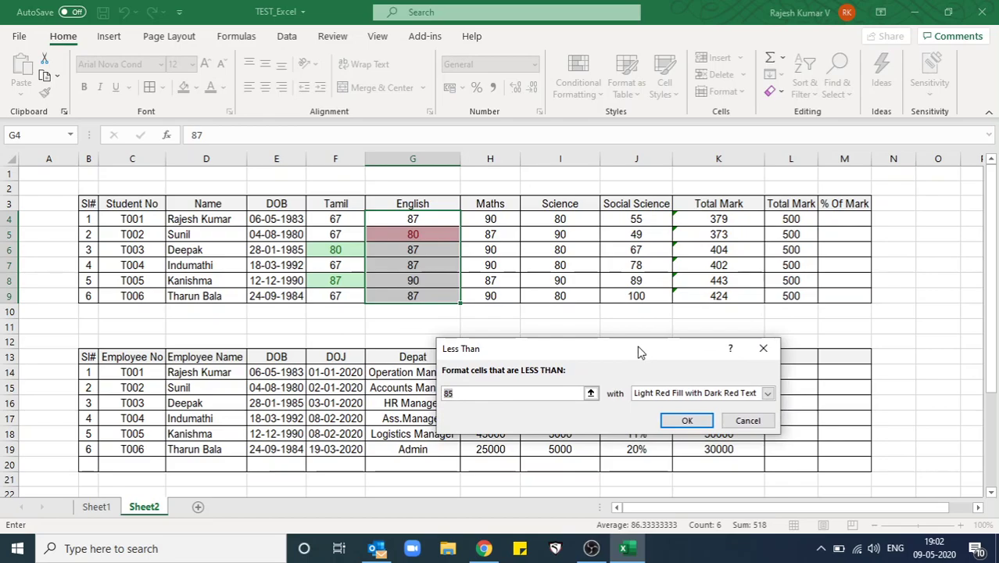
click(555, 392)
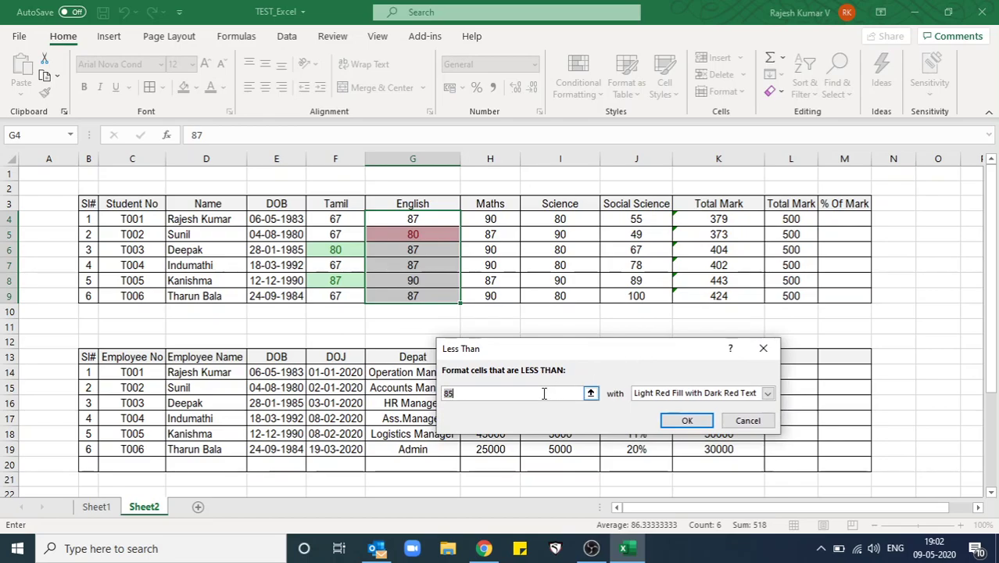
click(687, 424)
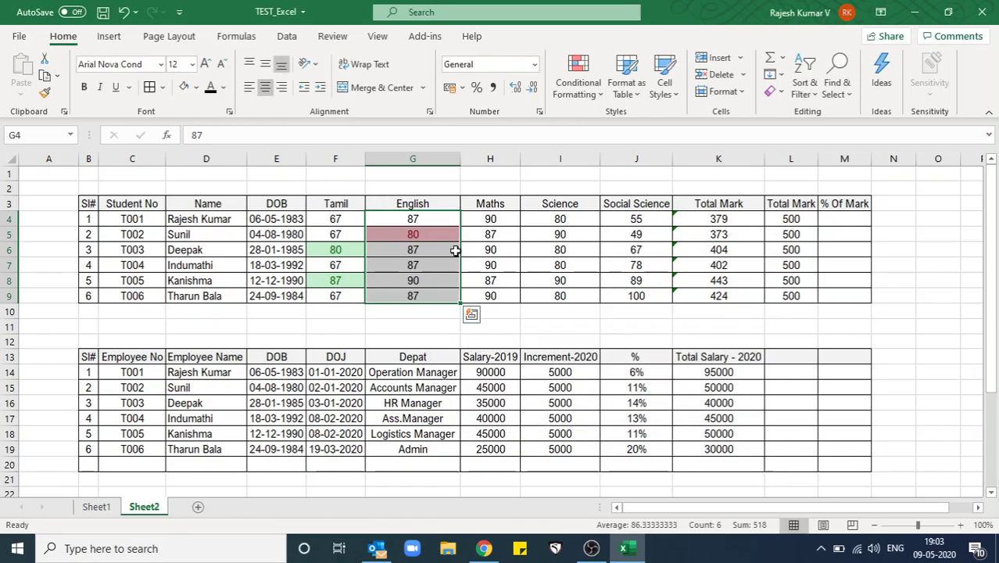
click(434, 236)
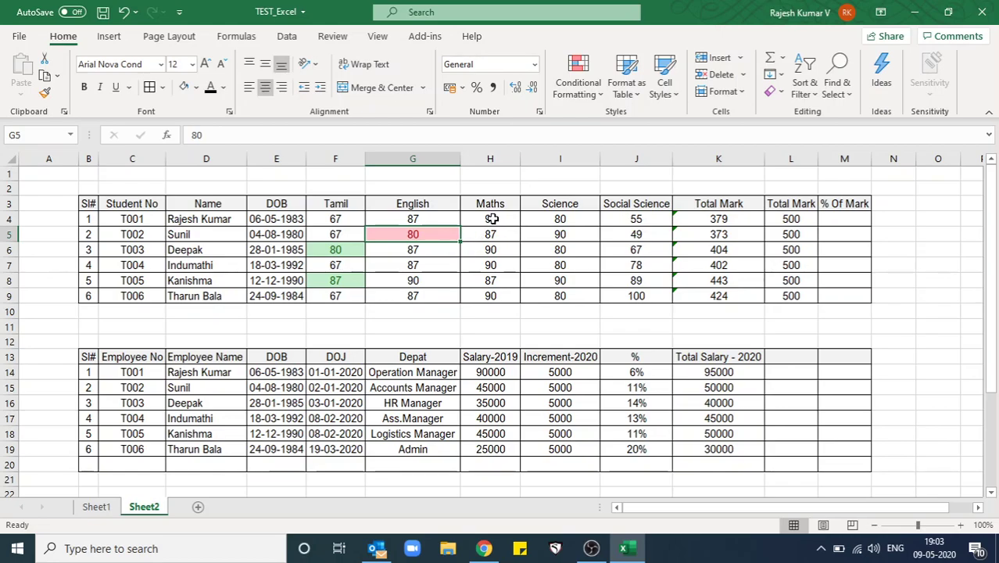
Set up a Between rule on the Maths marks H4:H9 with bounds 87 and 89
drag(492, 219, 503, 297)
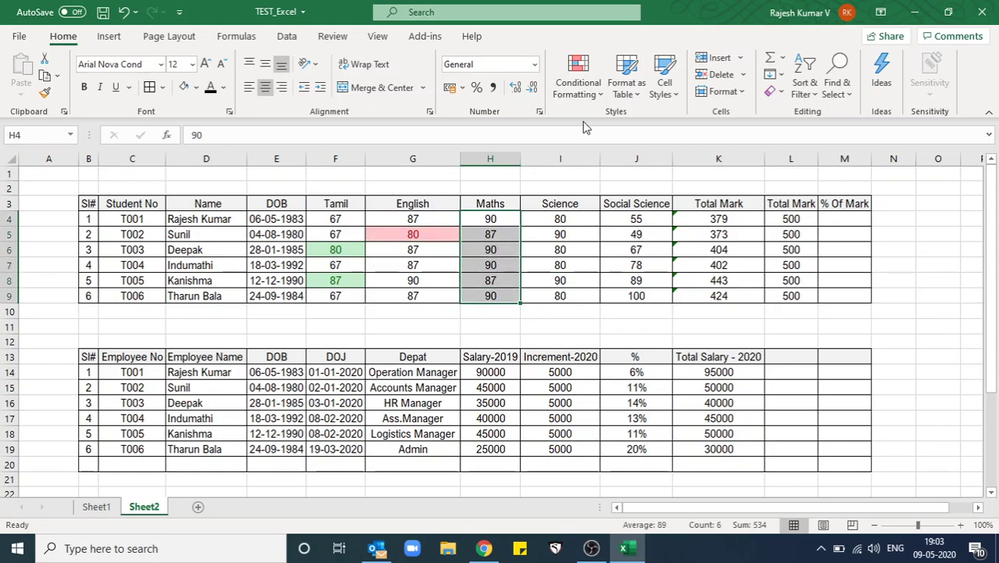
click(578, 78)
mouse_move(631, 124)
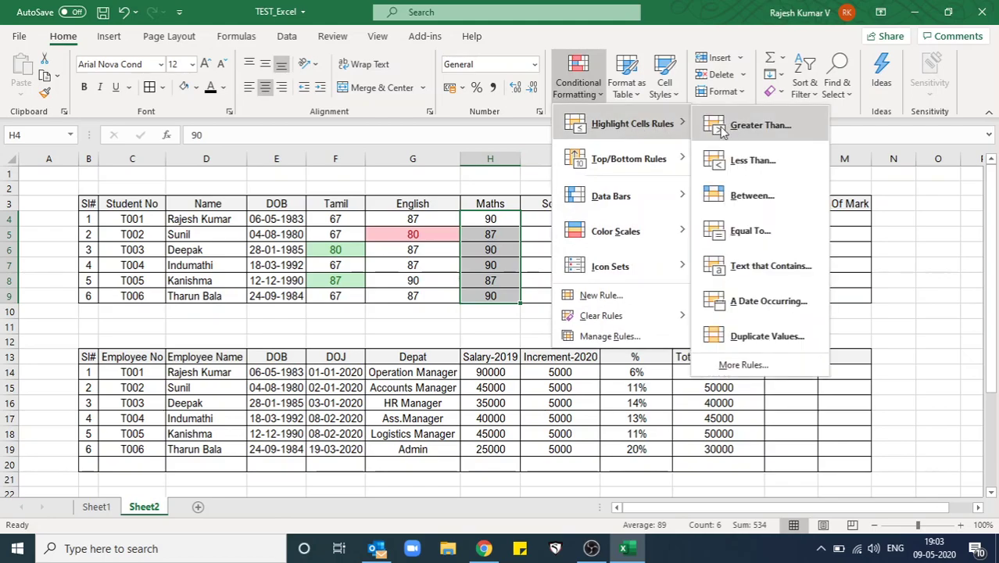
click(788, 195)
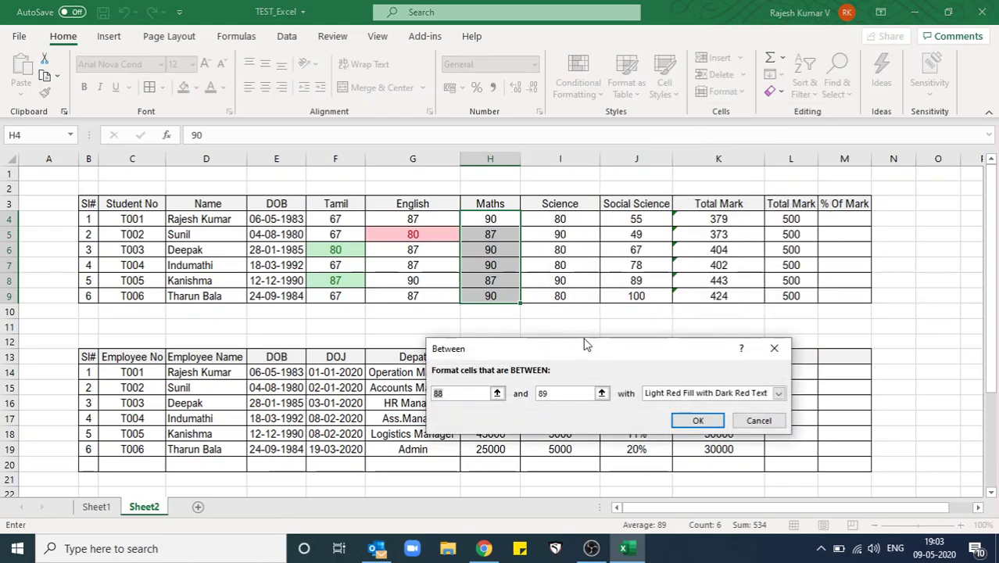
drag(582, 345, 611, 351)
click(499, 403)
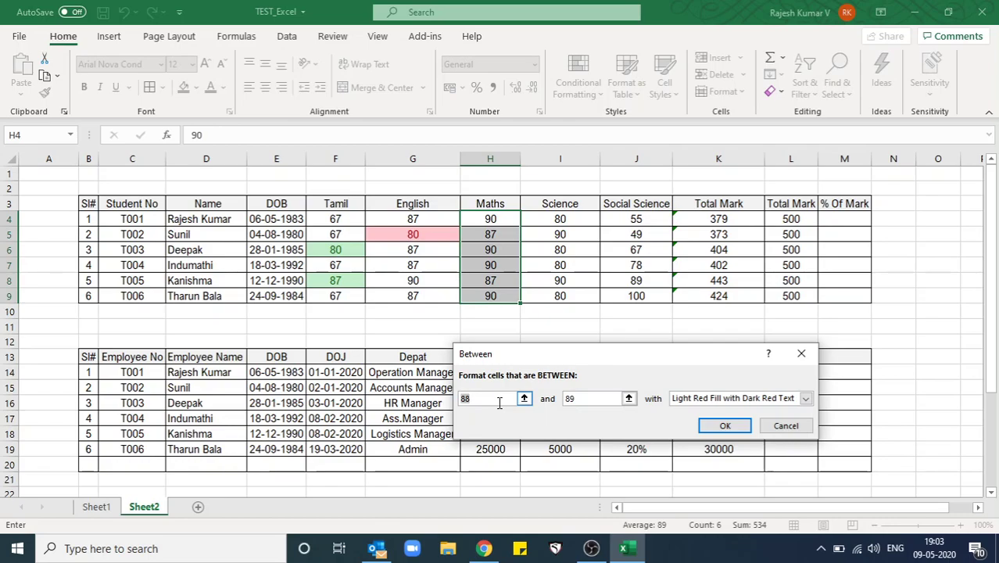
double_click(498, 403)
text(=)
key(Right)
key(Left)
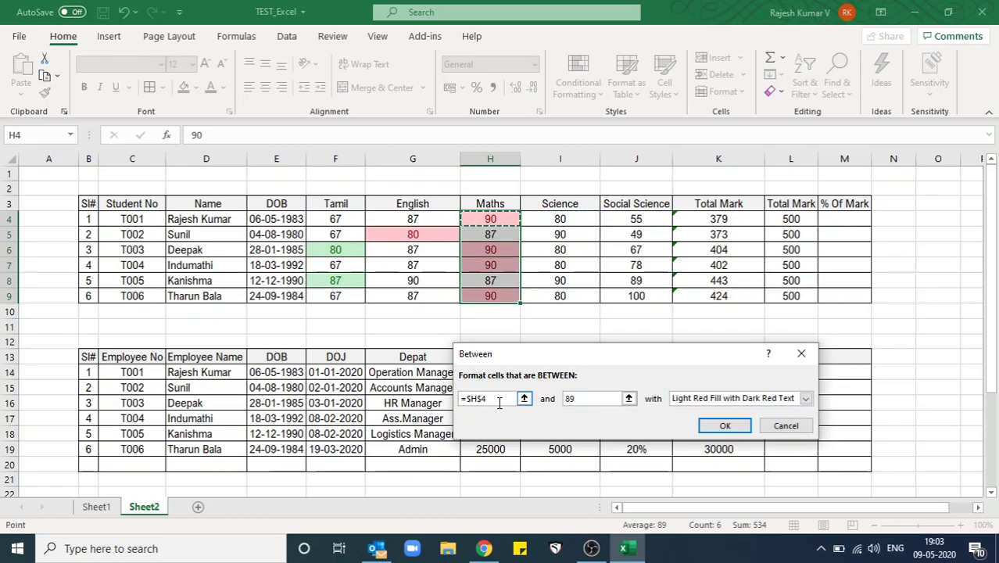
text(87)
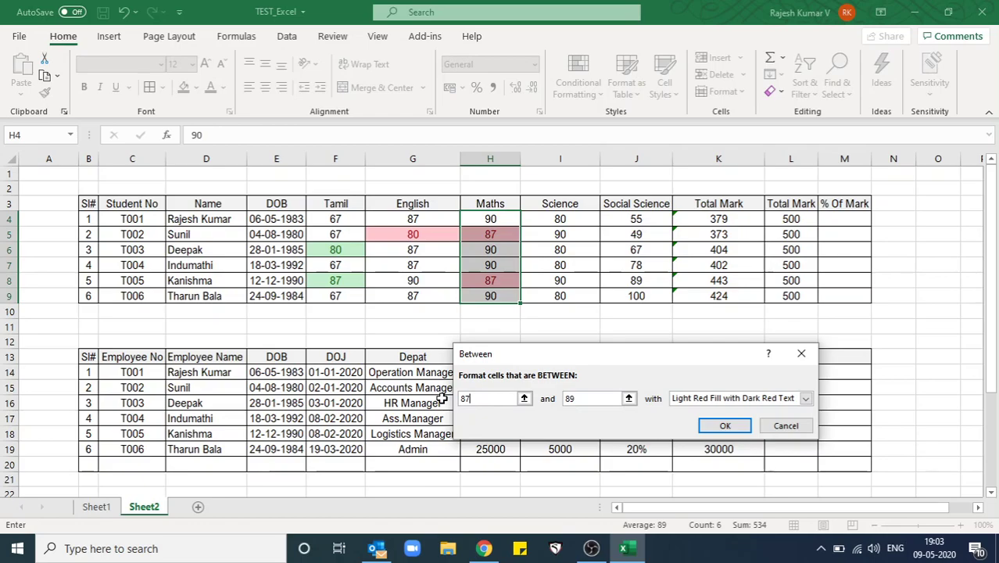
key(Tab)
Format the matching Maths marks with yellow fill and dark yellow text
click(807, 399)
click(796, 417)
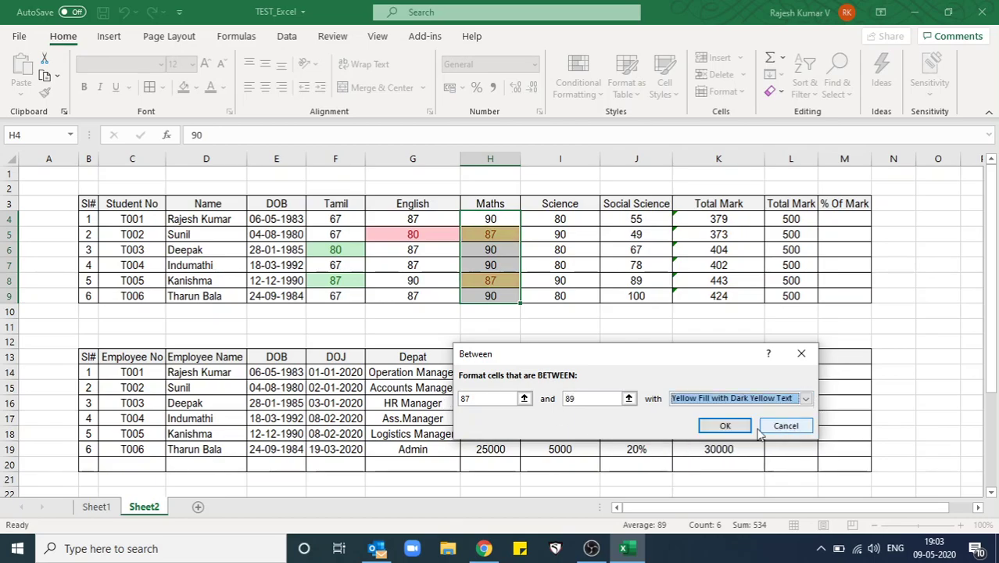
click(727, 427)
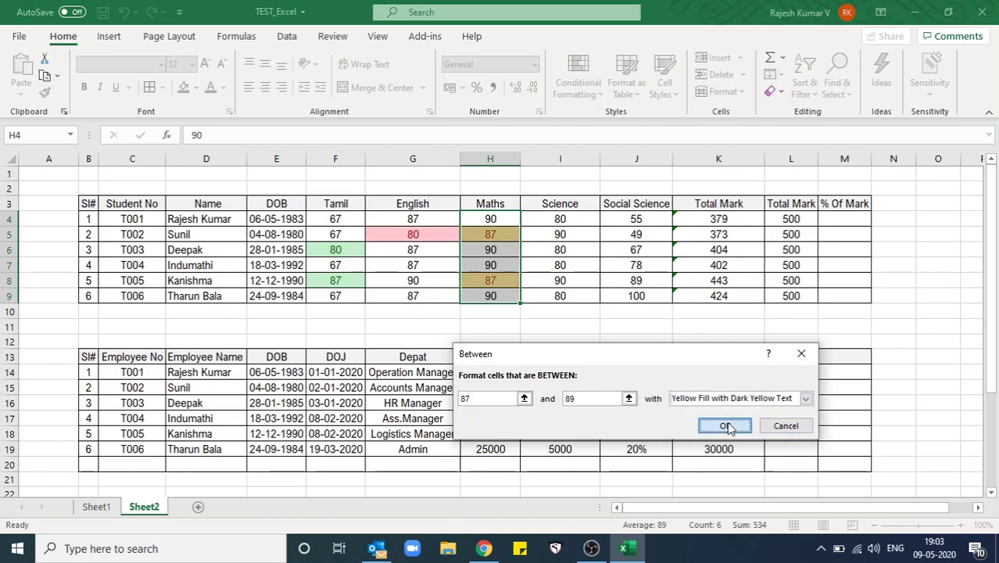
click(489, 250)
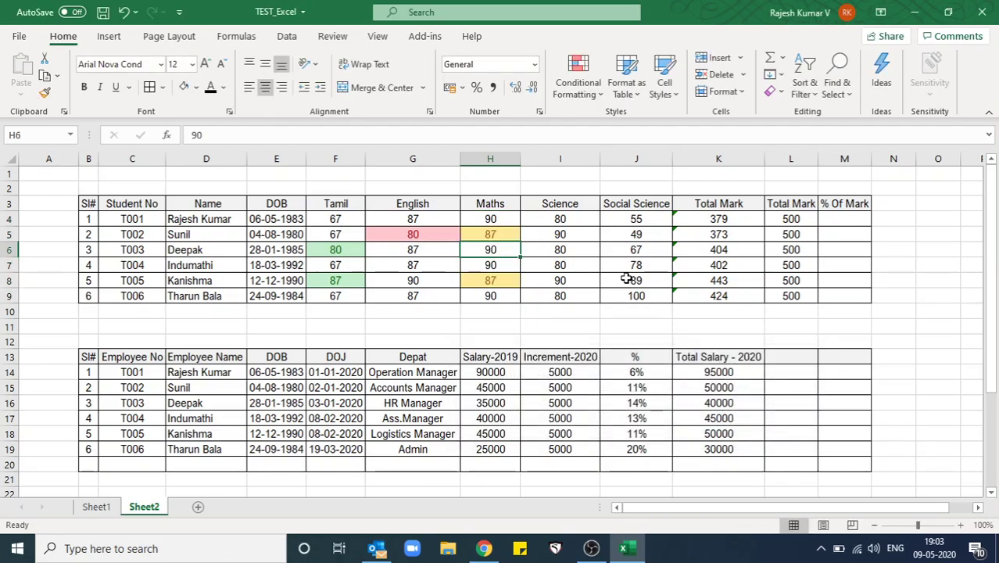
Change the Maths mark in H7 to 89 so it picks up the yellow highlight
key(Down)
text(8)
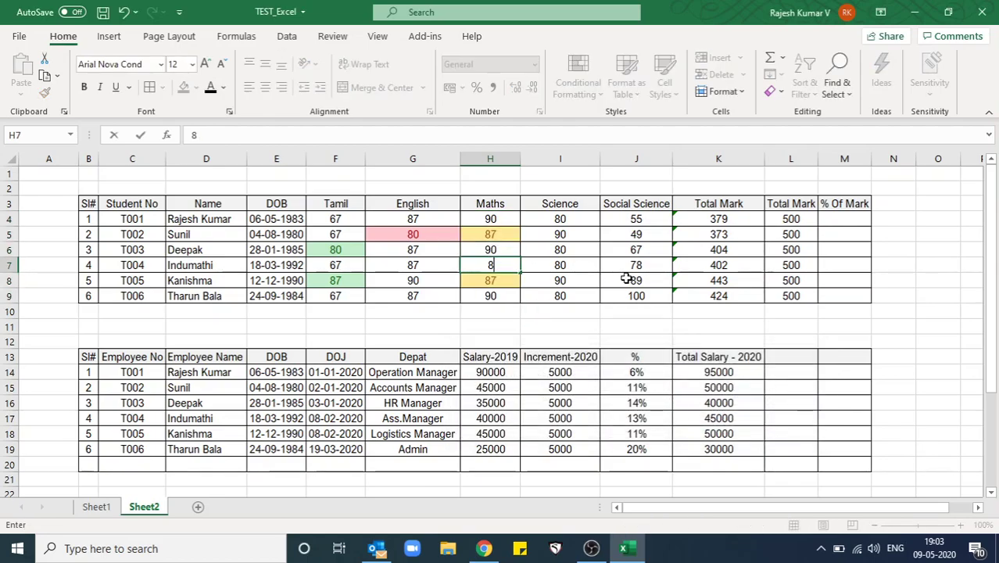
key(Return)
key(Up)
key(Up)
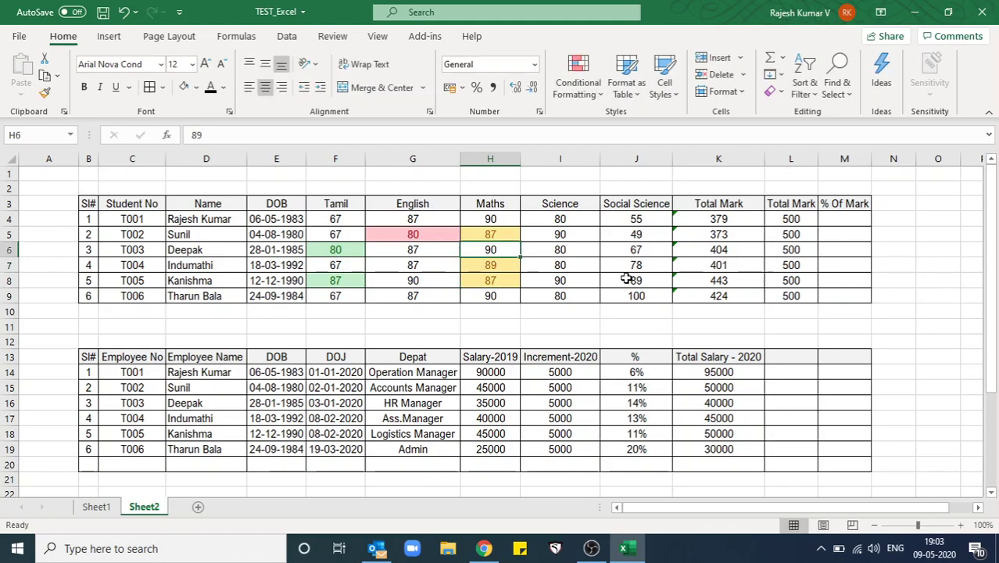
key(Up)
key(shift+Down)
key(shift+Down)
key(shift+Down)
key(Up)
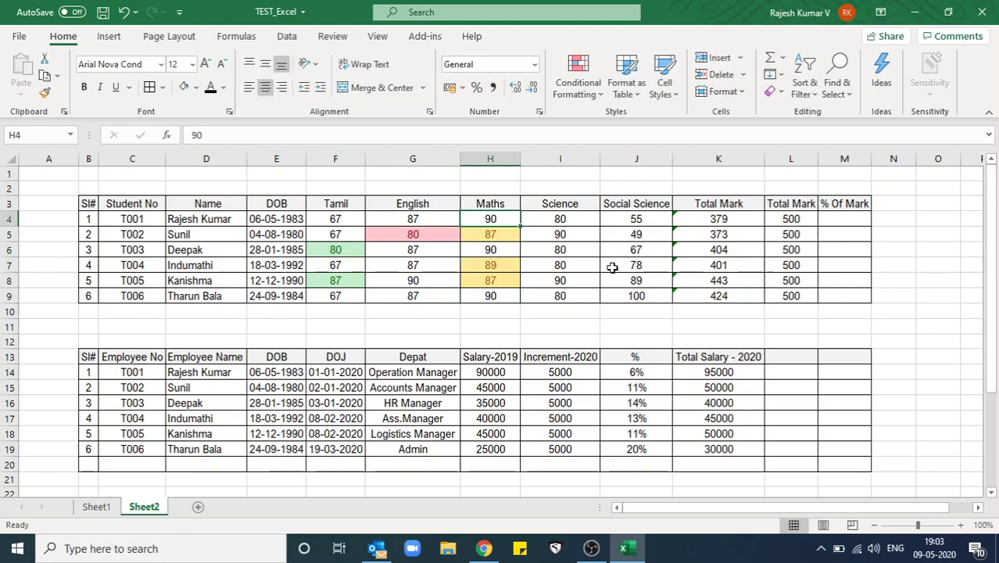
click(582, 90)
mouse_move(632, 124)
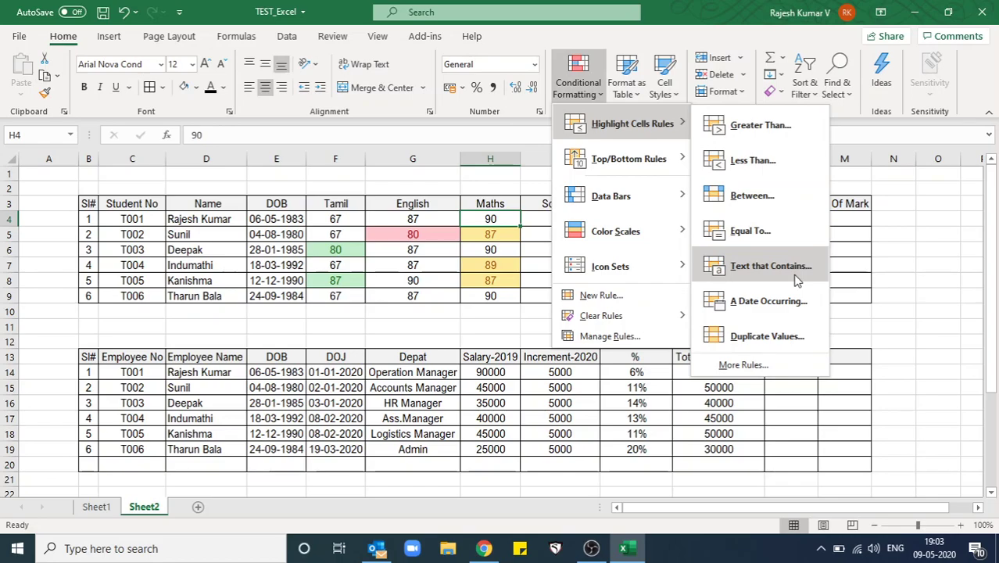
click(254, 309)
mouse_move(88, 206)
mouse_down()
mouse_move(749, 302)
mouse_move(847, 293)
mouse_up()
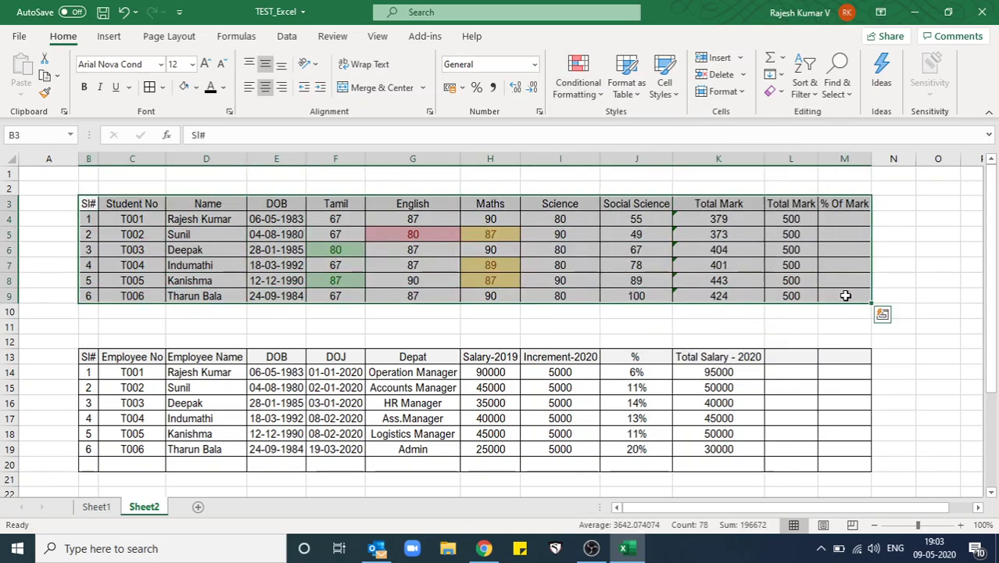
click(589, 98)
mouse_move(632, 123)
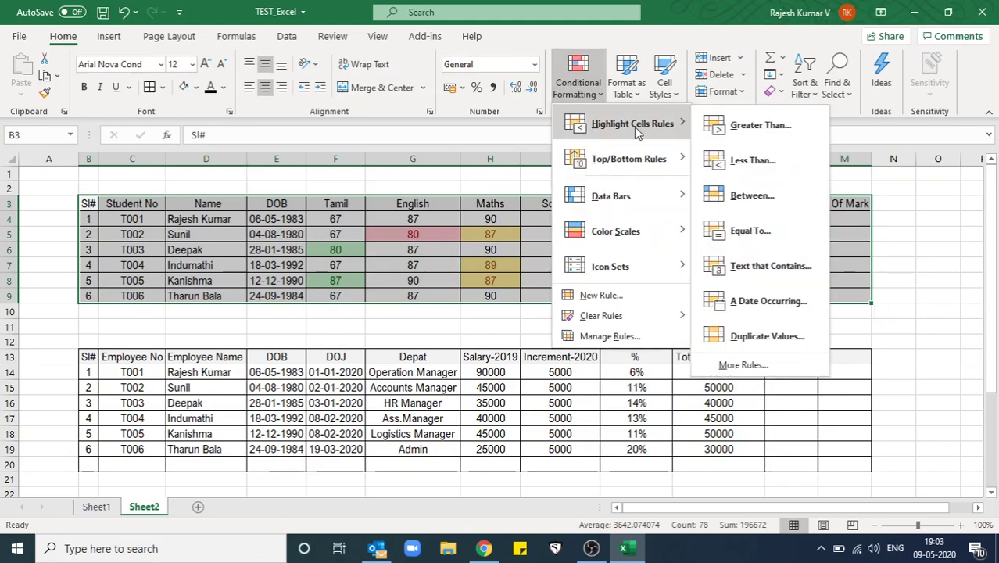
click(791, 269)
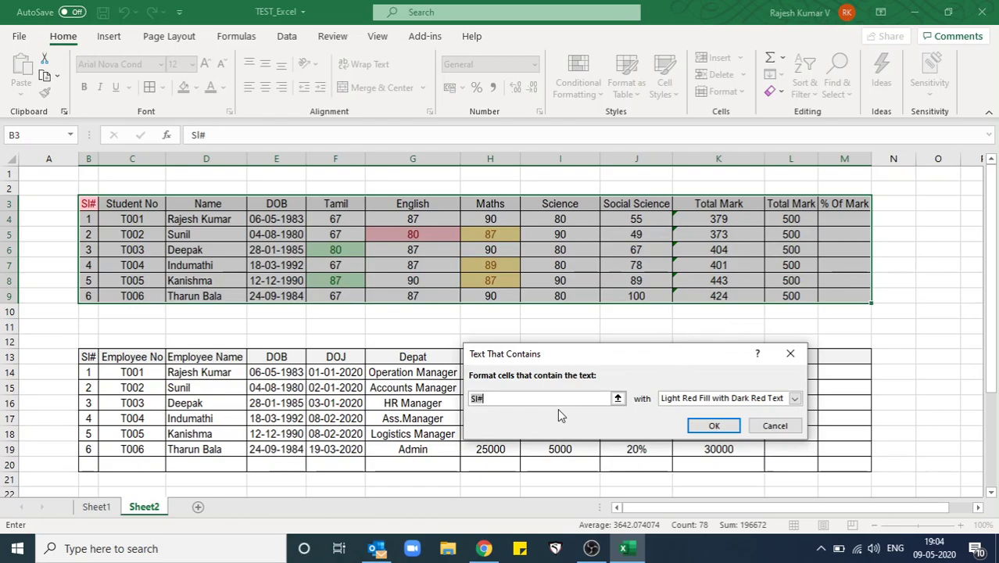
text(T)
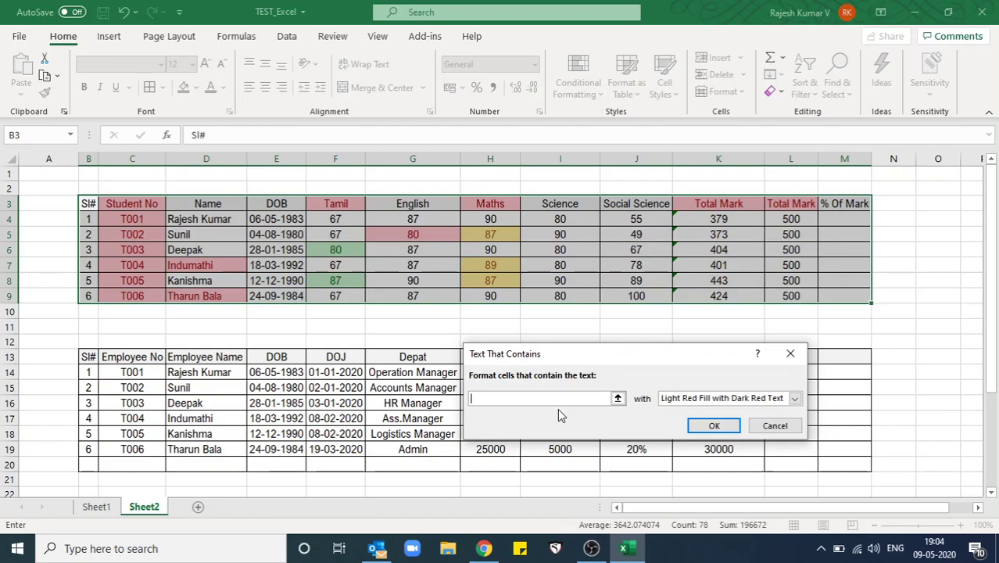
text(a)
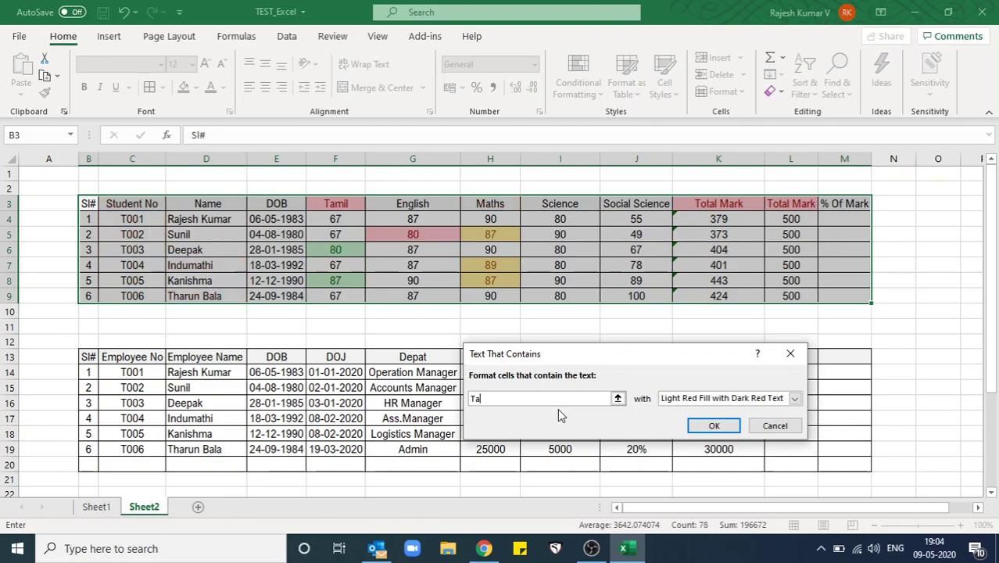
text(mil)
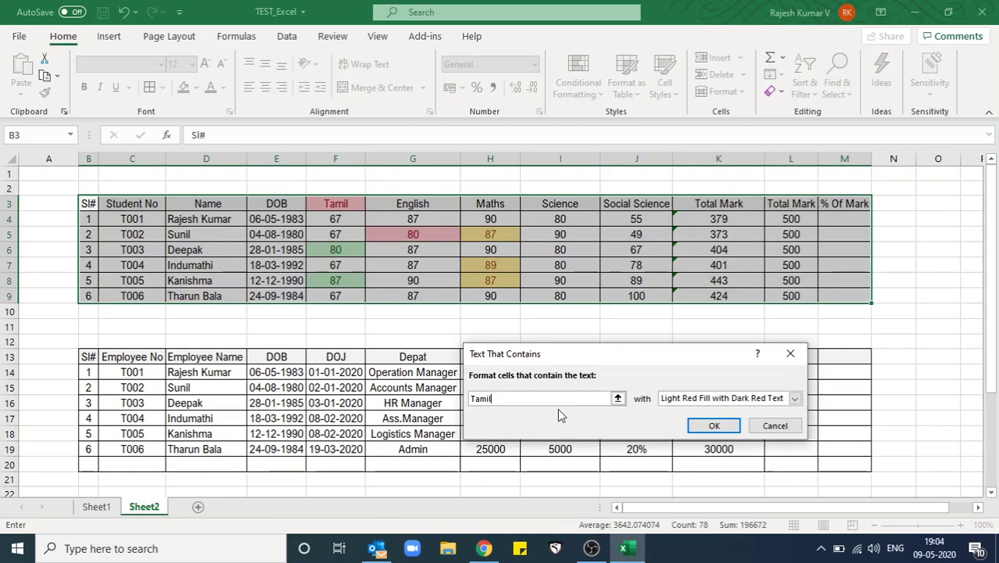
key(Return)
key(Right)
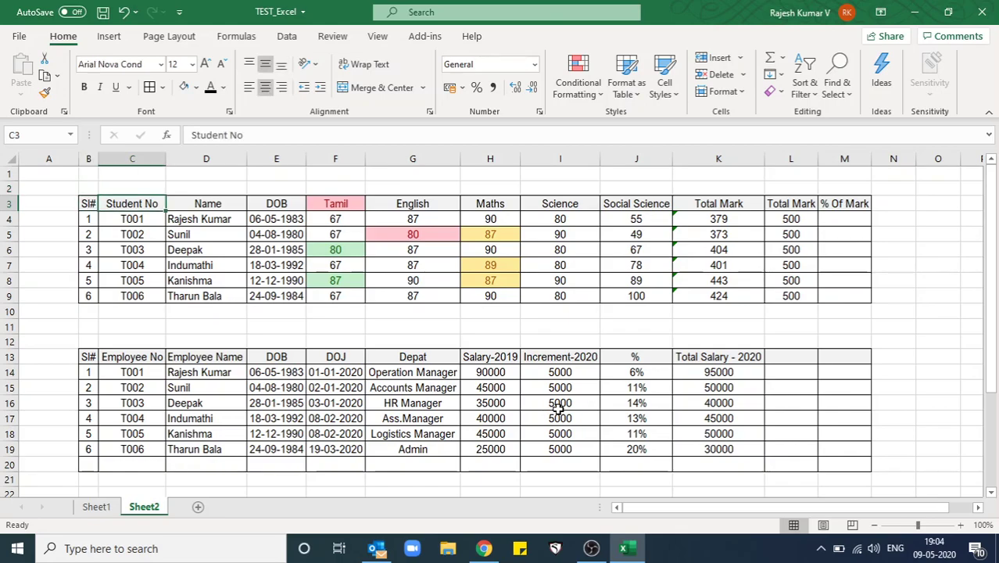
key(Right)
key(Right)
key(Right)
key(ctrl+z)
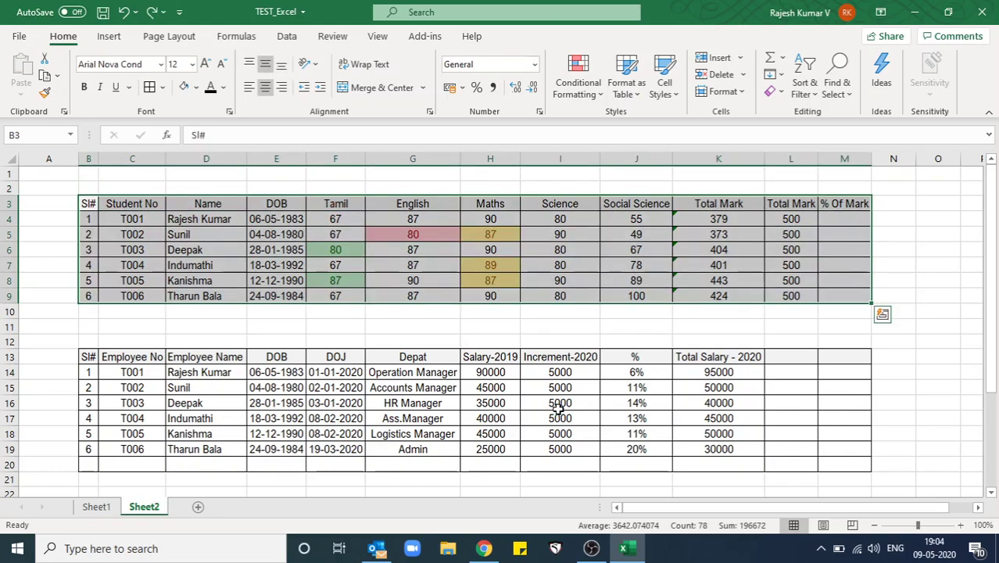
Clear the conditional formatting rules from the selected student marks F4:I9
click(582, 86)
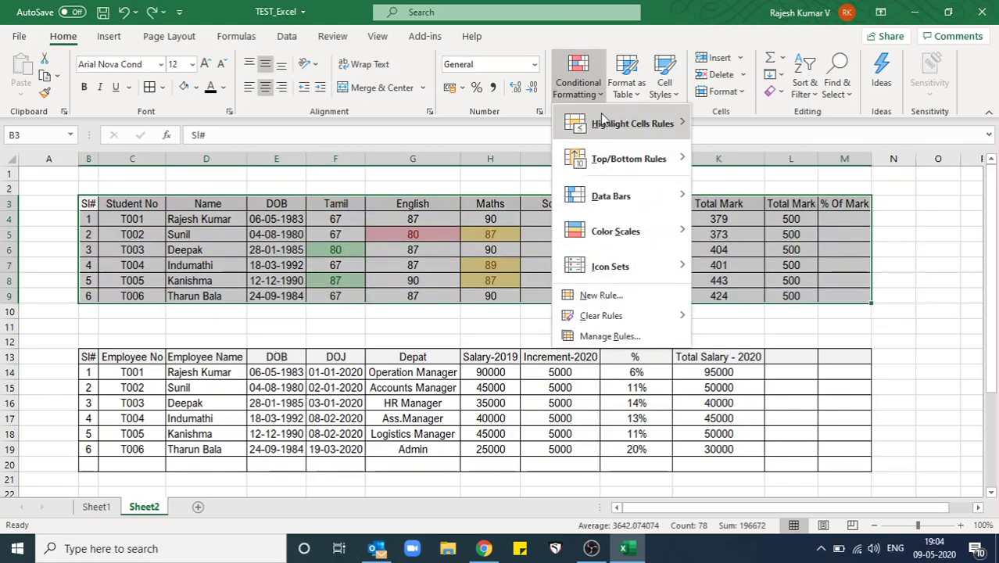
mouse_move(631, 123)
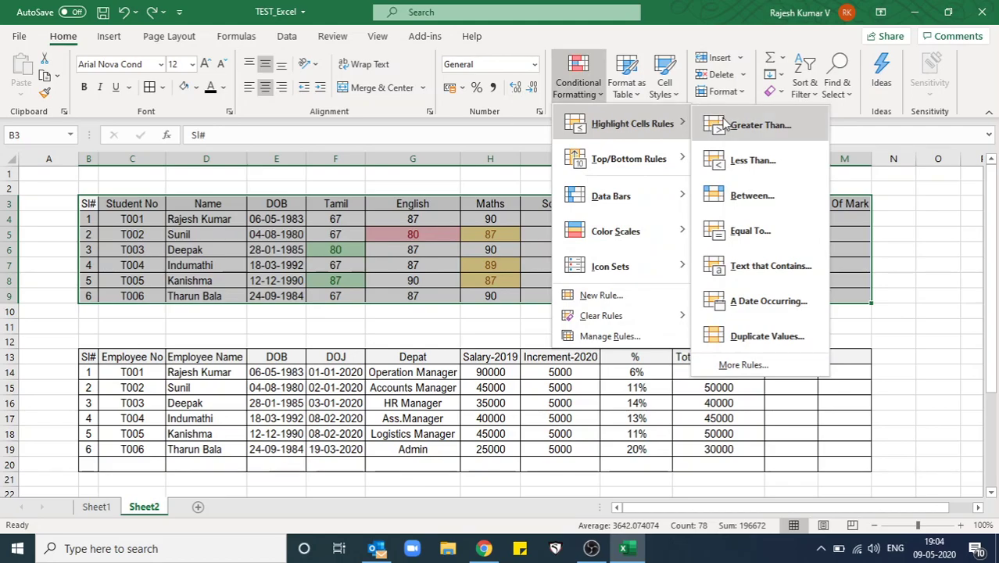
key(Escape)
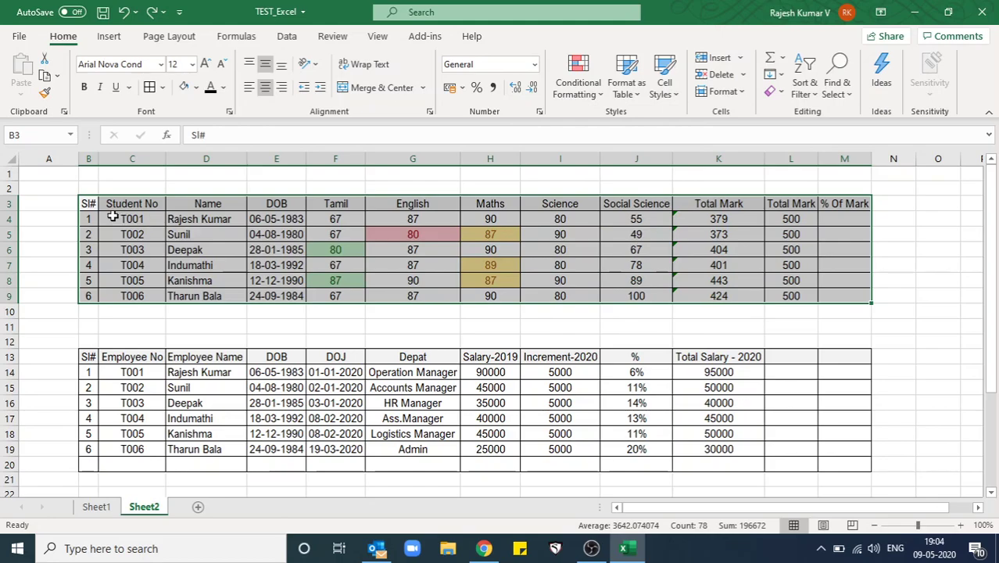
click(184, 245)
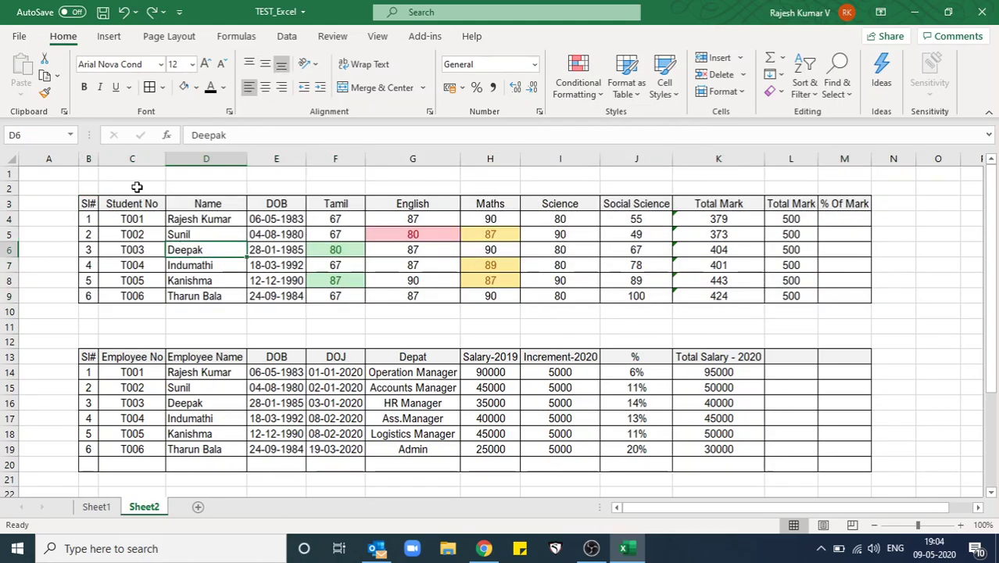
mouse_move(332, 219)
mouse_down()
mouse_move(364, 299)
mouse_move(481, 311)
mouse_move(677, 290)
mouse_move(575, 294)
mouse_up()
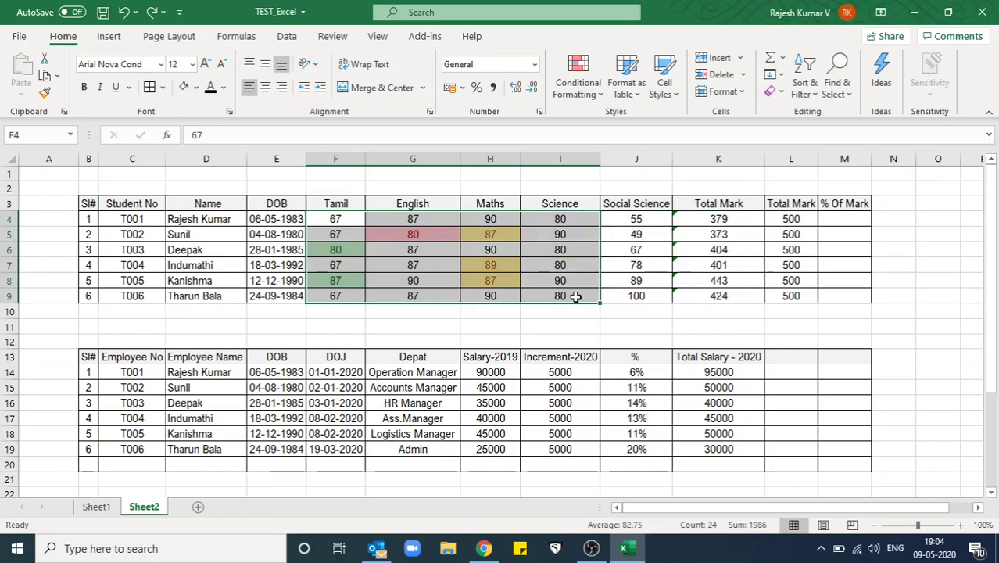
click(590, 99)
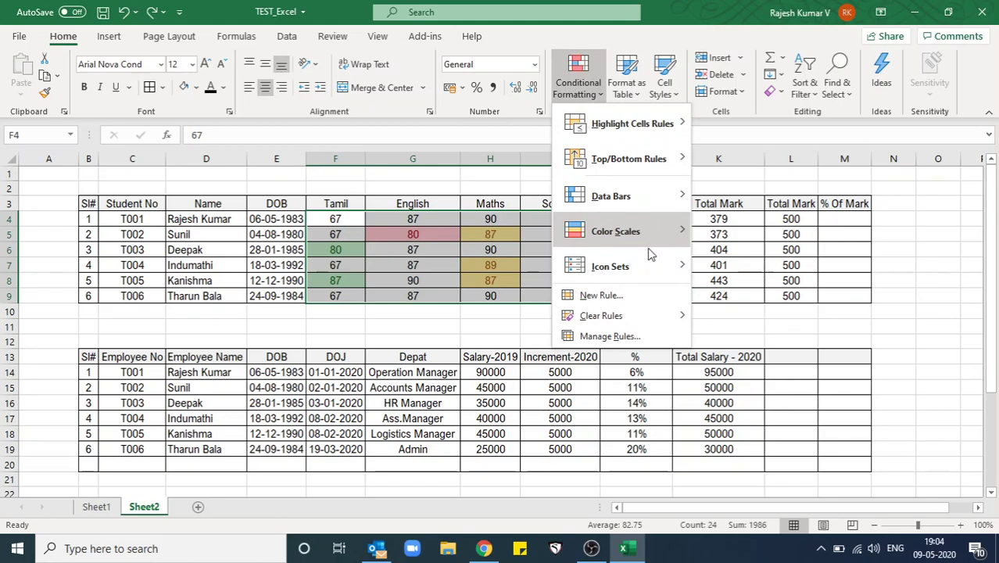
mouse_move(602, 315)
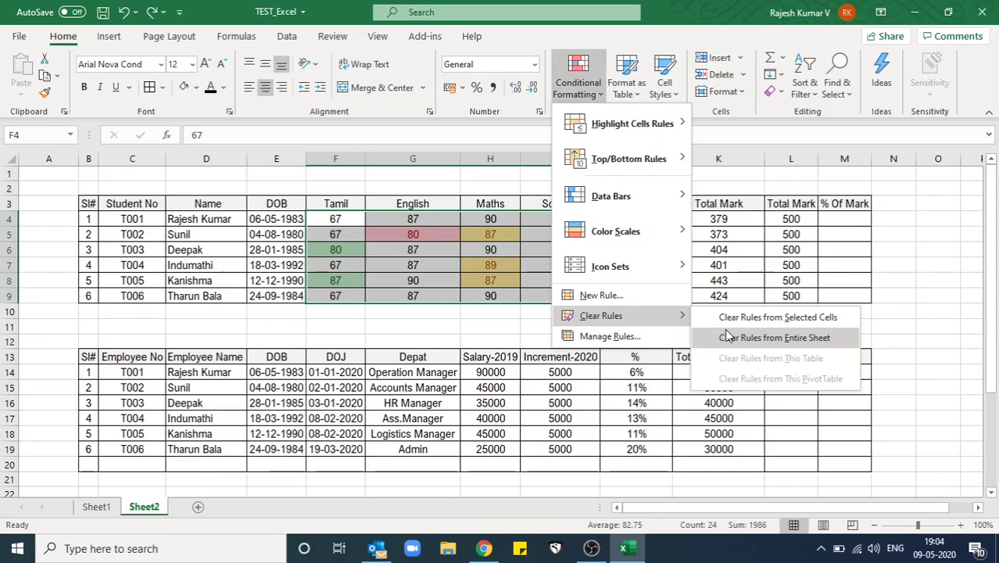
click(764, 318)
click(490, 252)
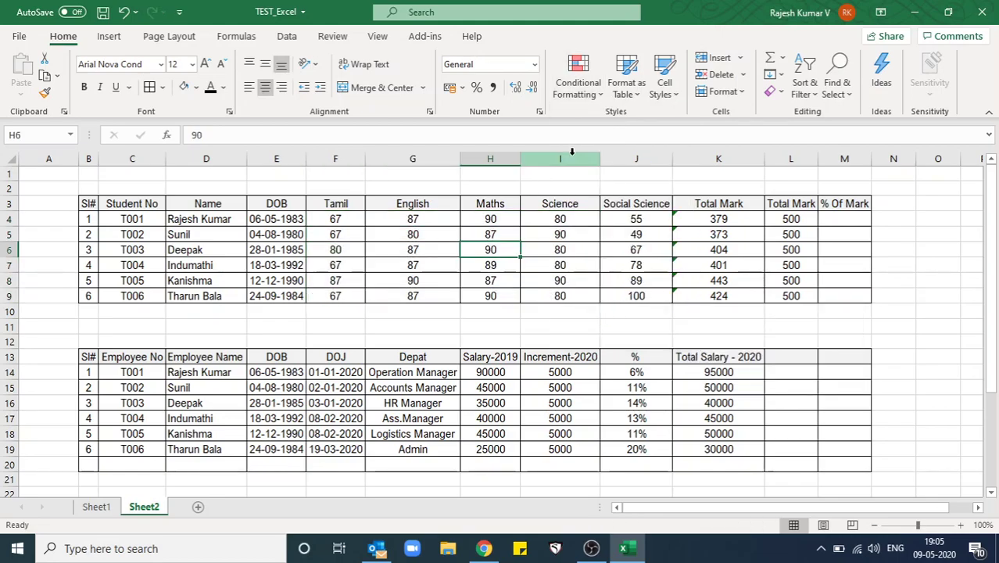
click(579, 92)
mouse_move(631, 124)
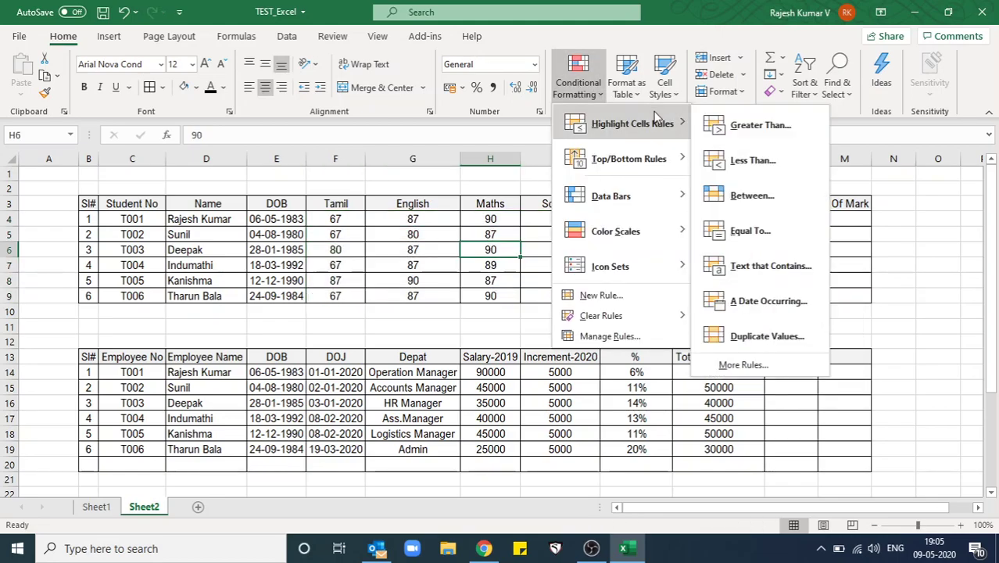
click(462, 264)
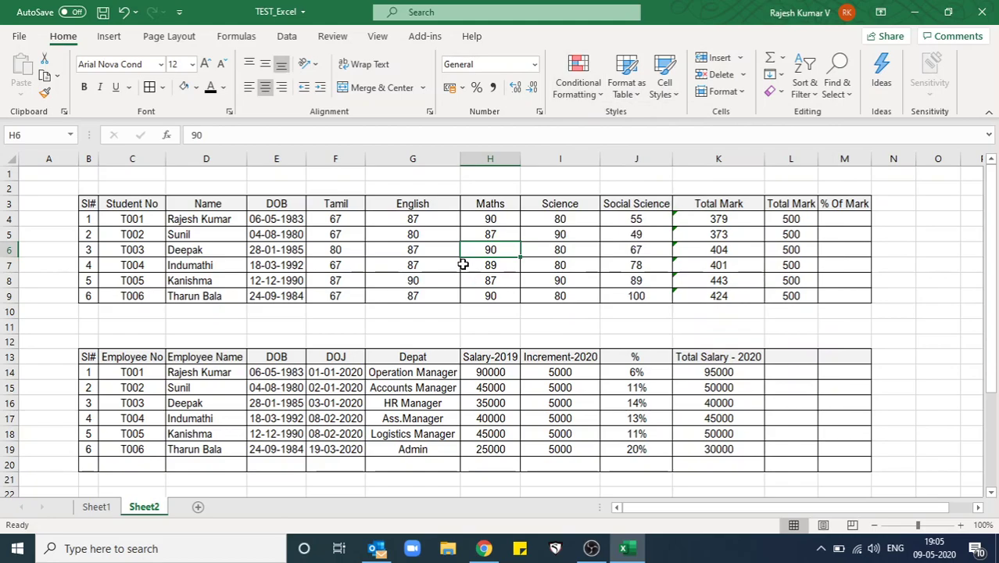
Center-align the Amount Due values and then the whole vendor table
key(Down)
key(Down)
key(Down)
key(Down)
key(Down)
key(Down)
key(Down)
key(Down)
key(Down)
key(Down)
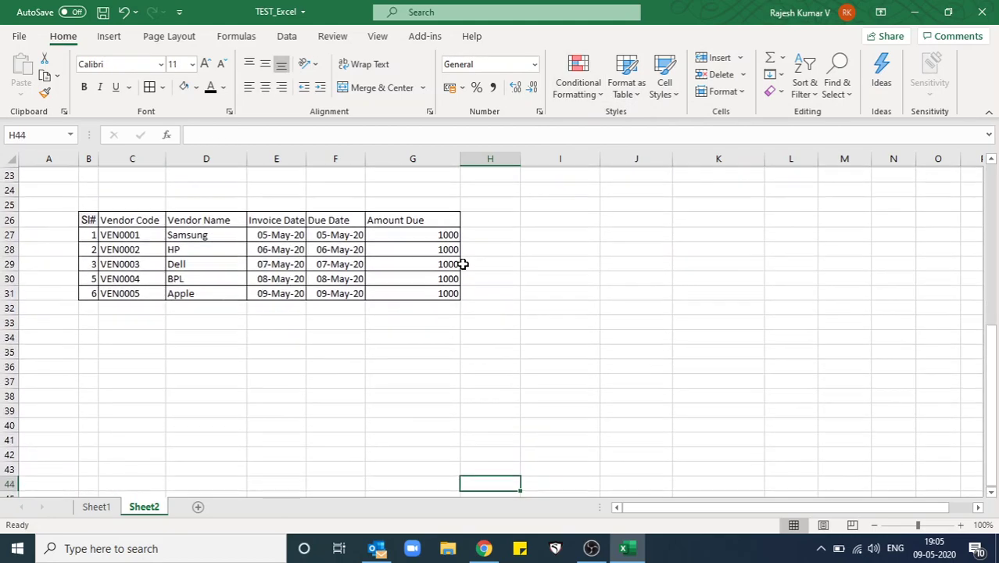
key(Up)
key(Up)
key(Up)
key(Left)
key(Up)
key(Up)
key(shift+Down)
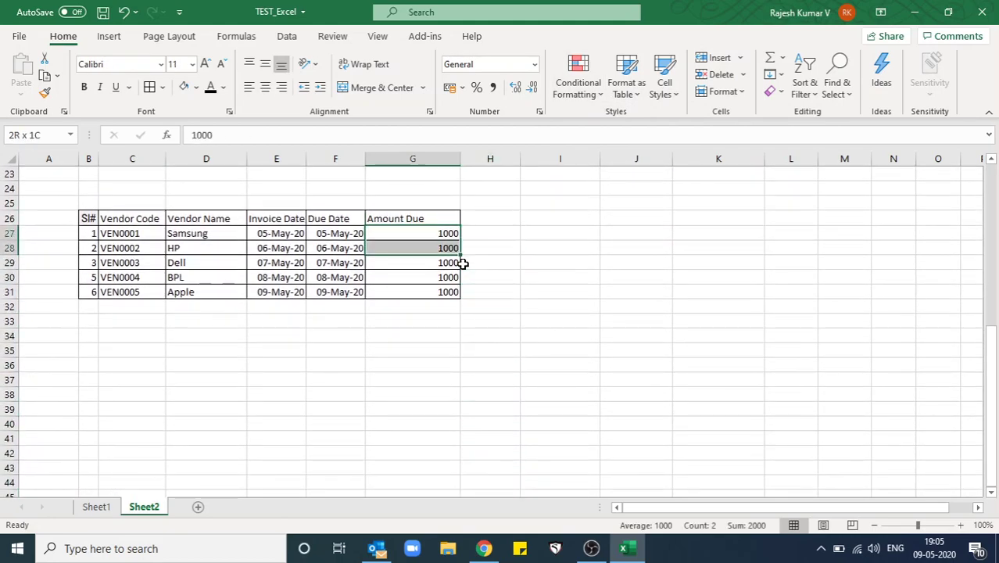
key(shift+Down)
key(shift+Down)
key(shift+Down)
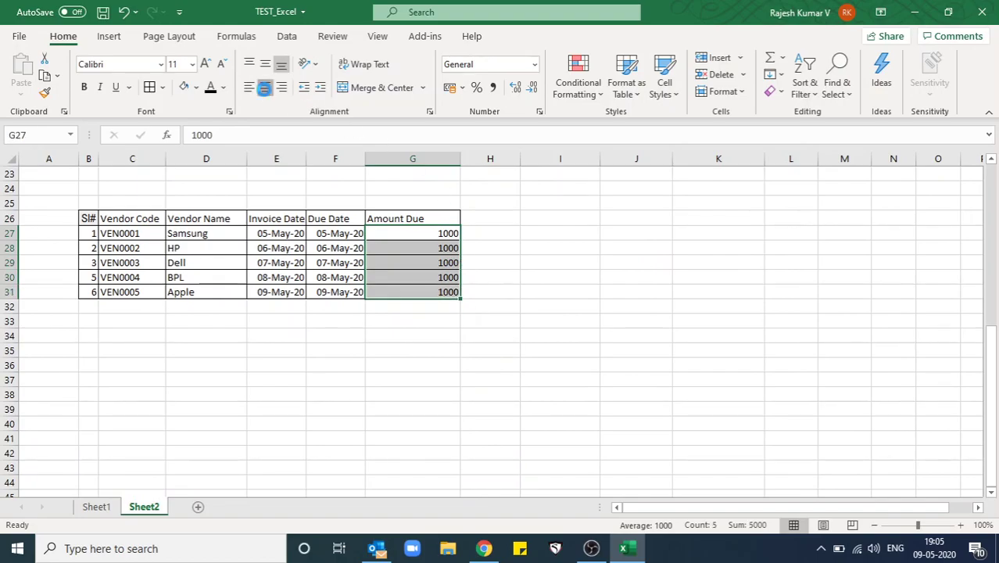
click(264, 88)
click(255, 247)
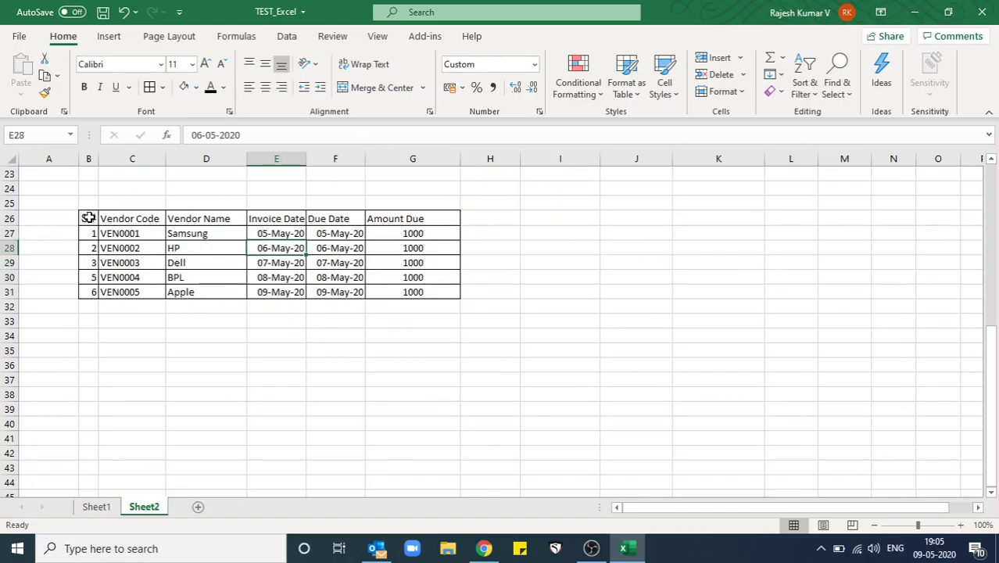
drag(88, 218, 394, 291)
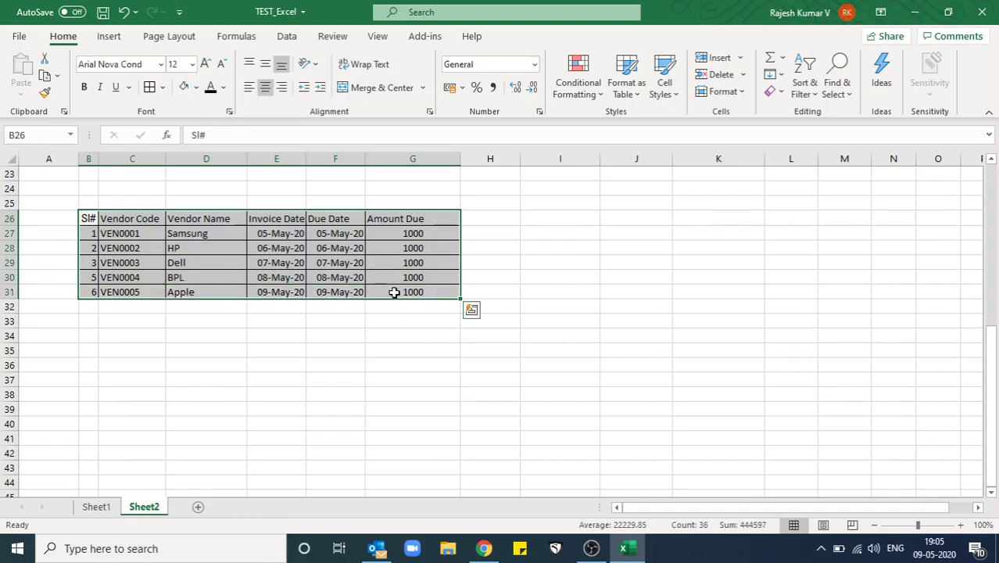
click(264, 87)
click(264, 87)
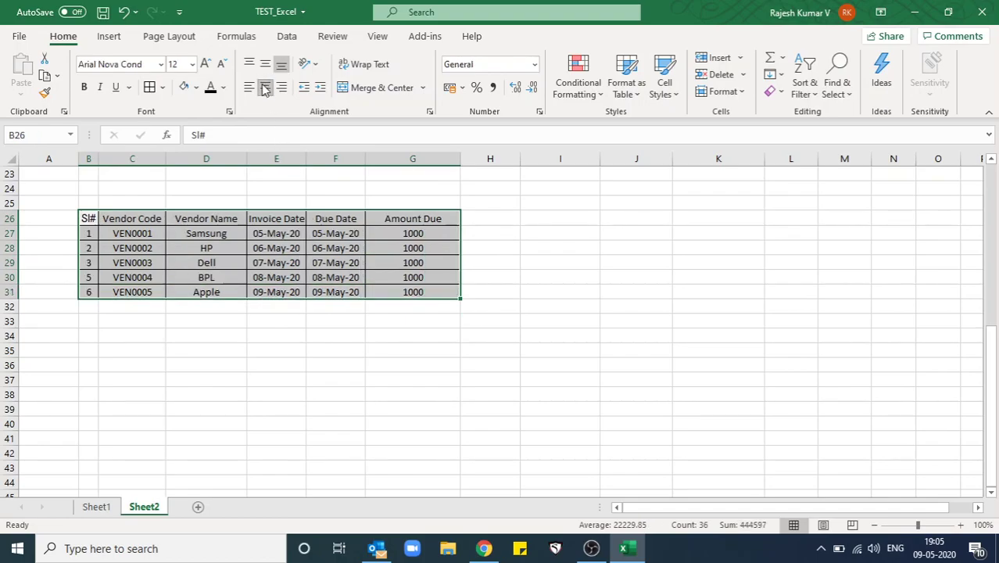
click(267, 276)
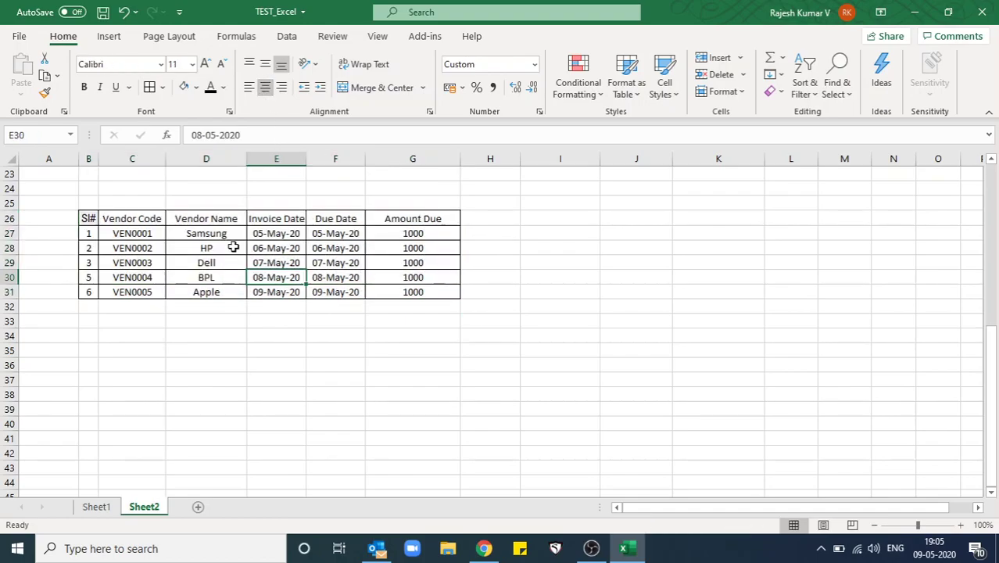
Give the vendor table's header row a grey fill
mouse_move(234, 221)
mouse_down()
mouse_move(86, 218)
mouse_move(391, 218)
mouse_up()
click(252, 217)
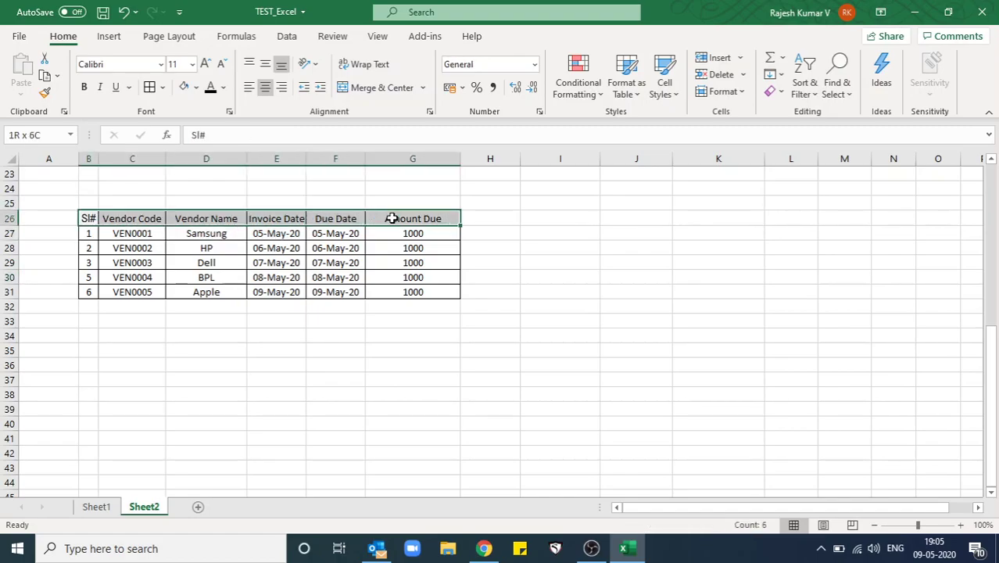
click(182, 89)
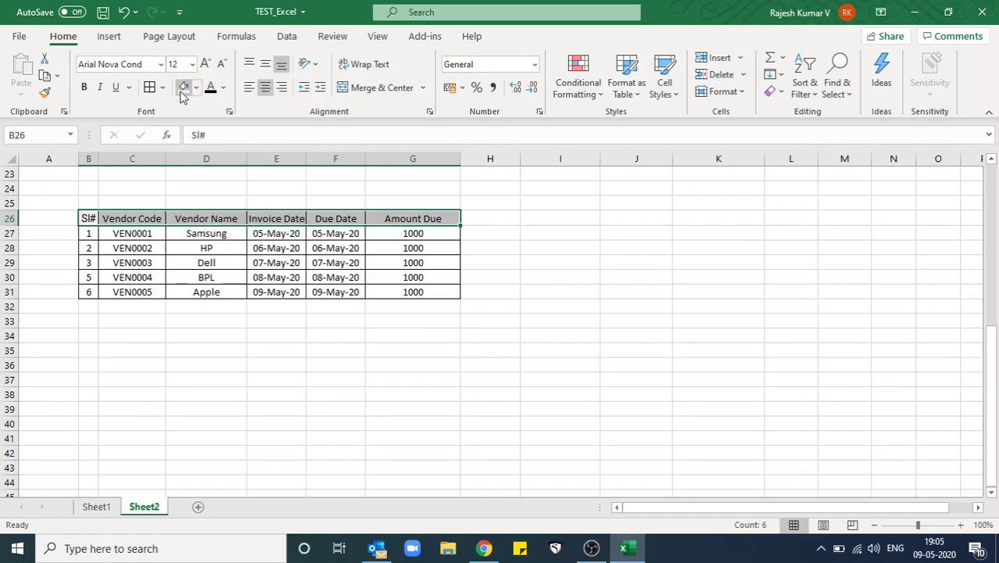
click(515, 362)
click(287, 235)
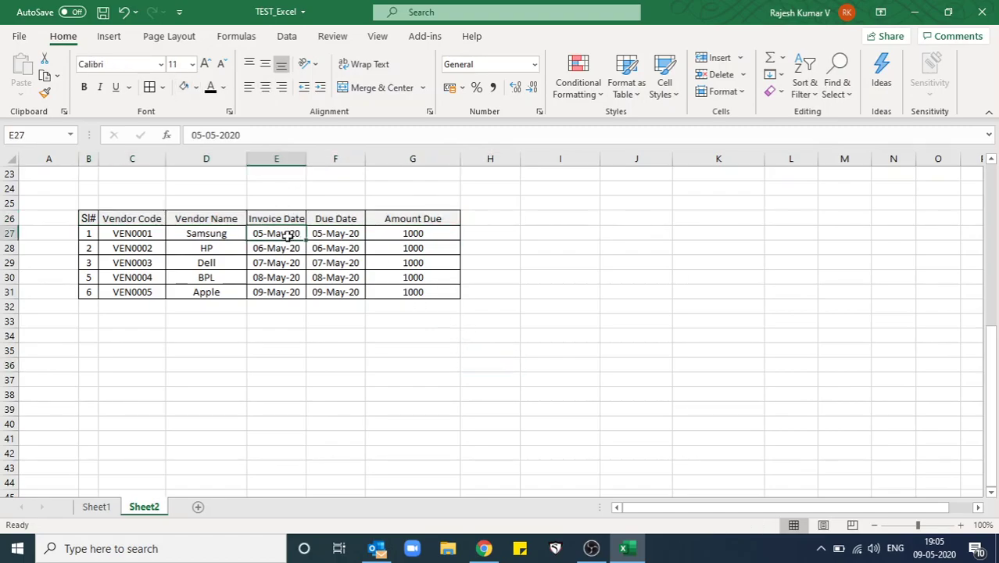
drag(288, 243, 285, 291)
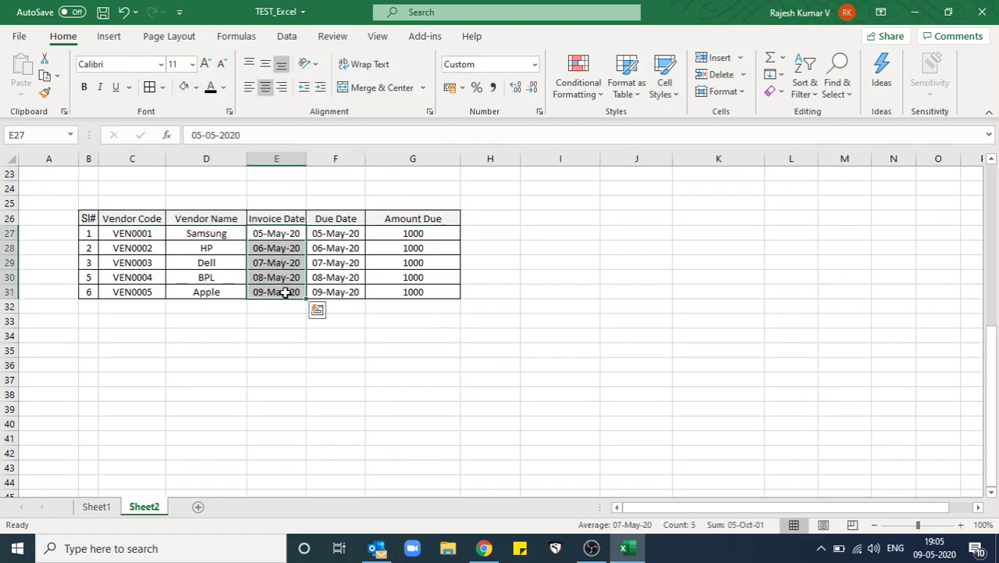
Highlight invoice dates occurring Yesterday, 08-May-20, with light red fill and dark red text
click(578, 90)
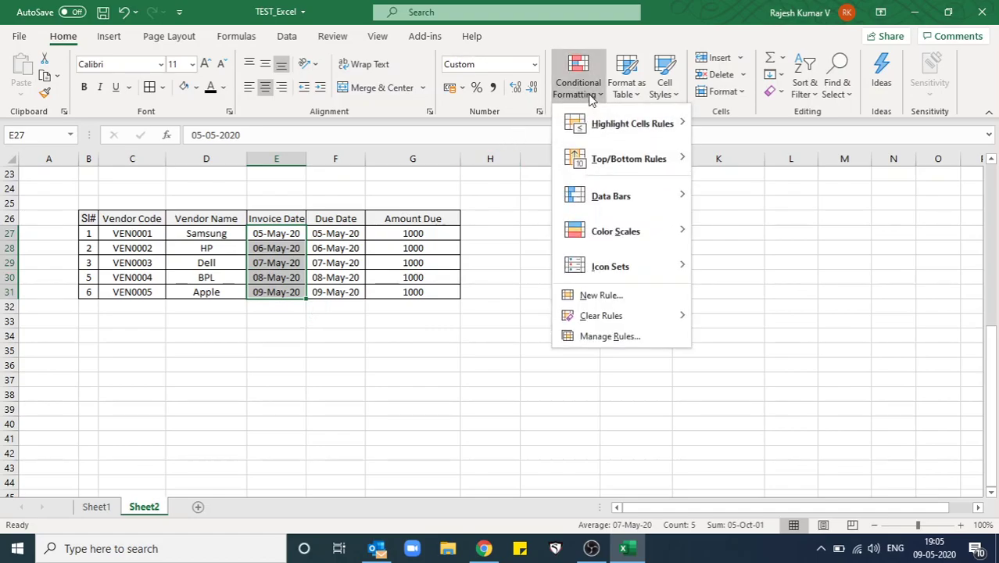
mouse_move(631, 123)
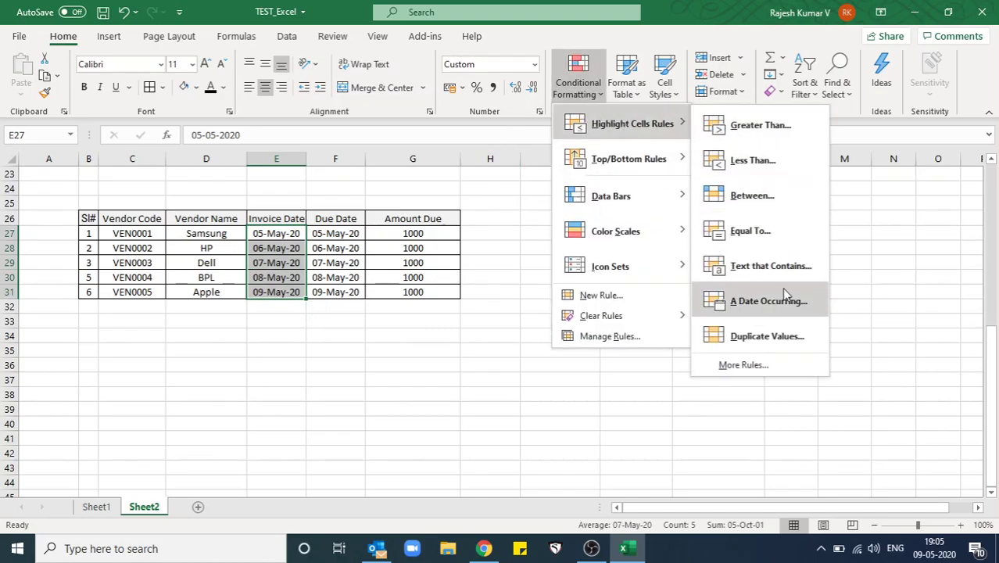
click(784, 303)
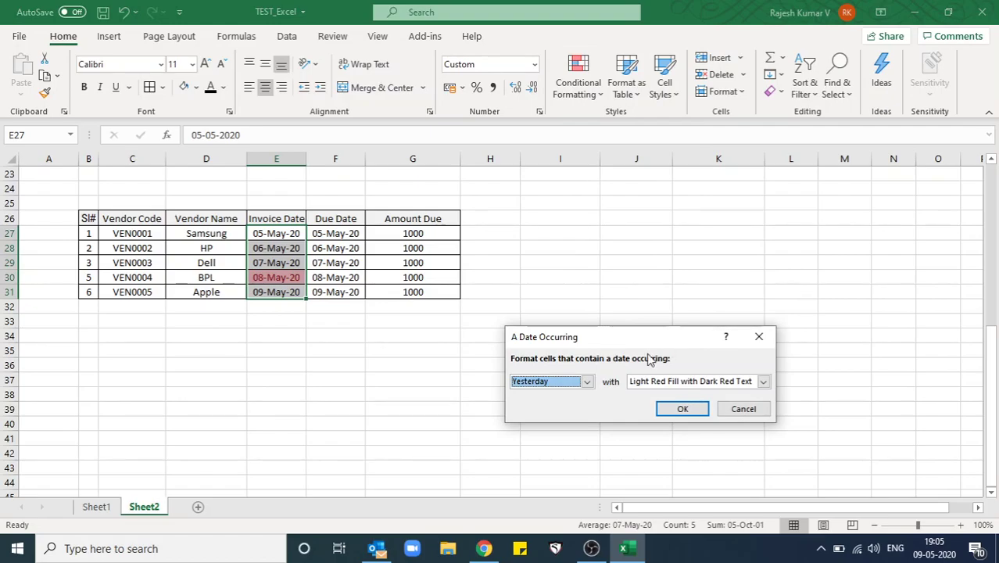
click(586, 381)
click(575, 404)
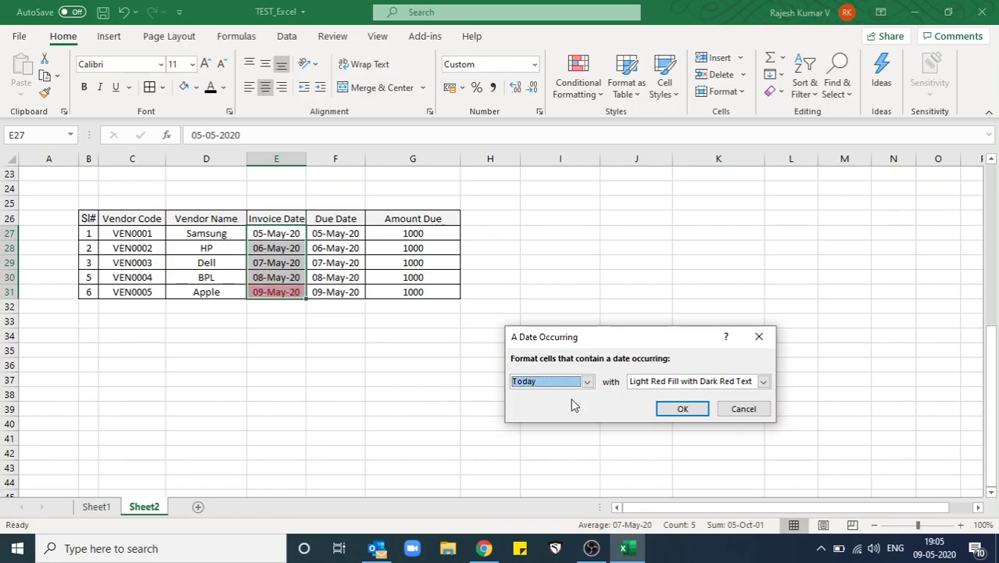
click(586, 382)
click(573, 393)
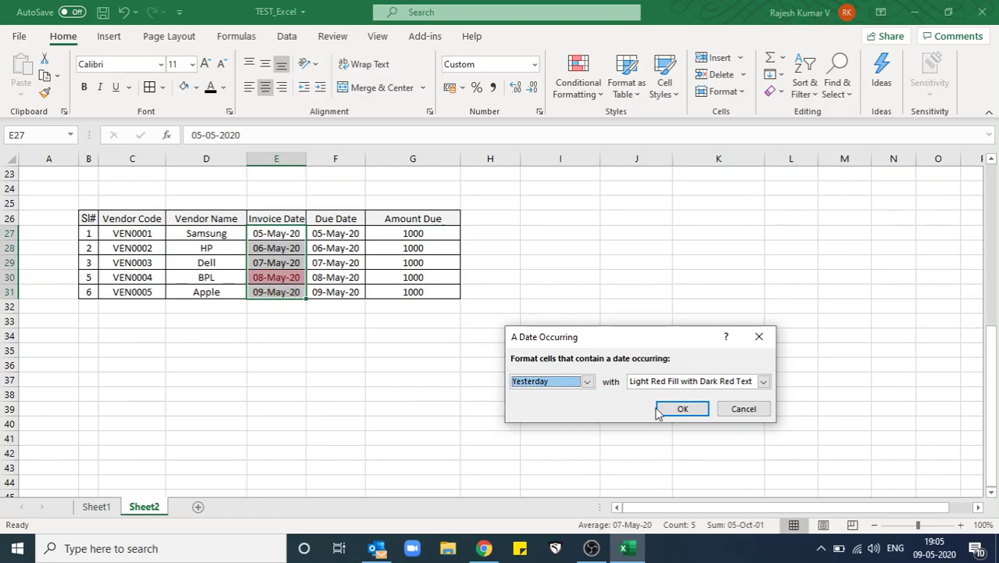
click(685, 409)
click(471, 383)
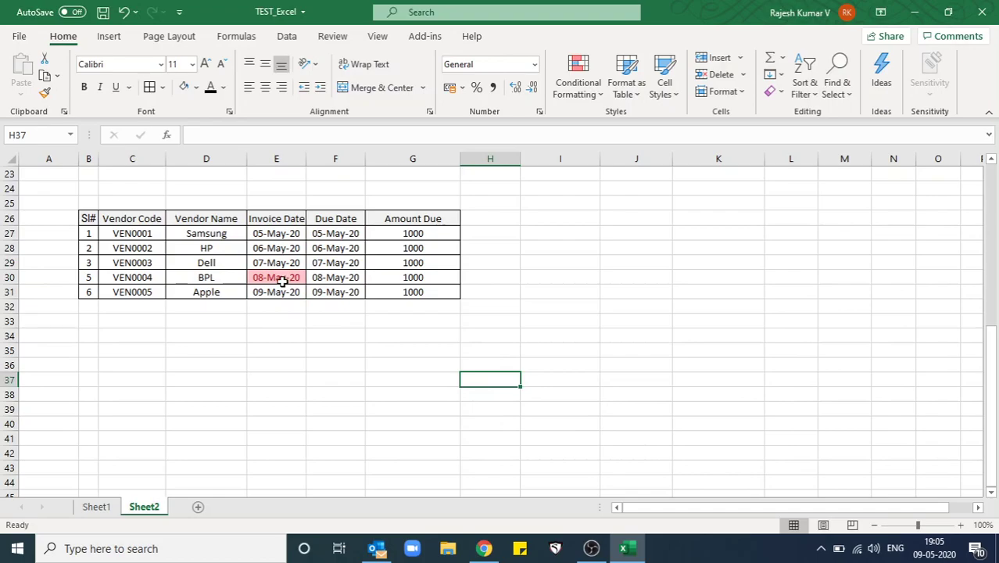
click(281, 280)
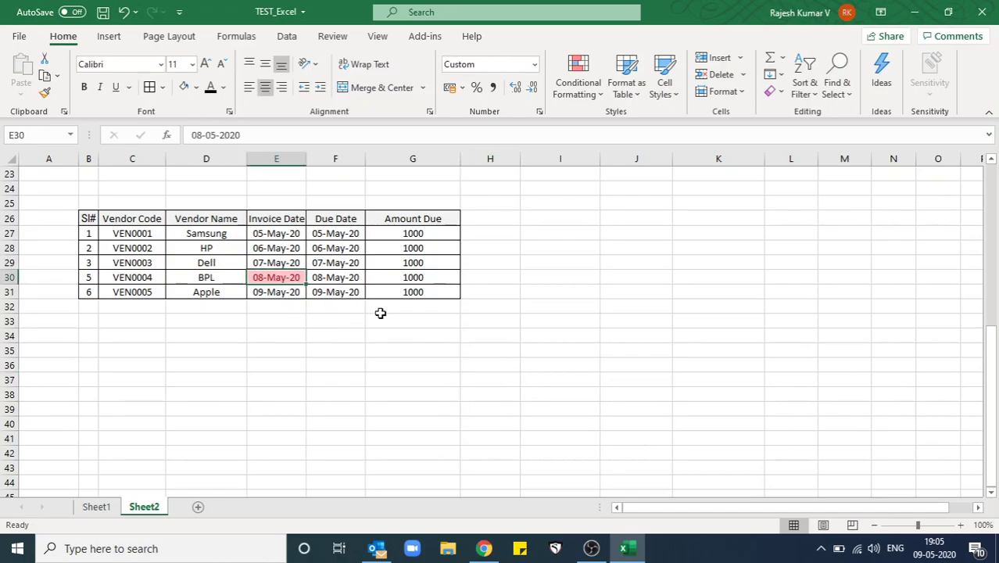
Undo the Yesterday rule and give the invoice dates a Tomorrow date-occurring highlight instead
key(ctrl+z)
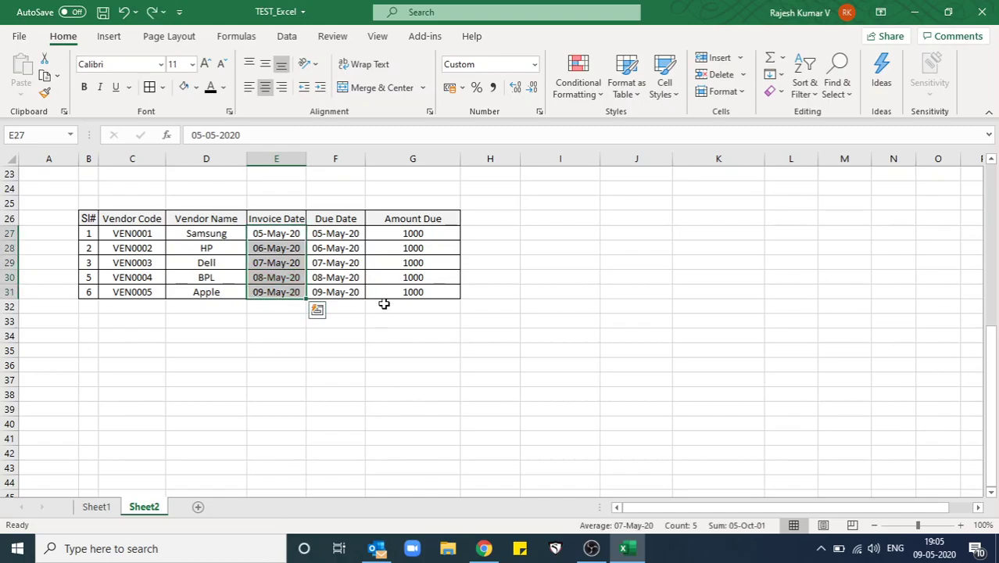
click(574, 86)
mouse_move(631, 123)
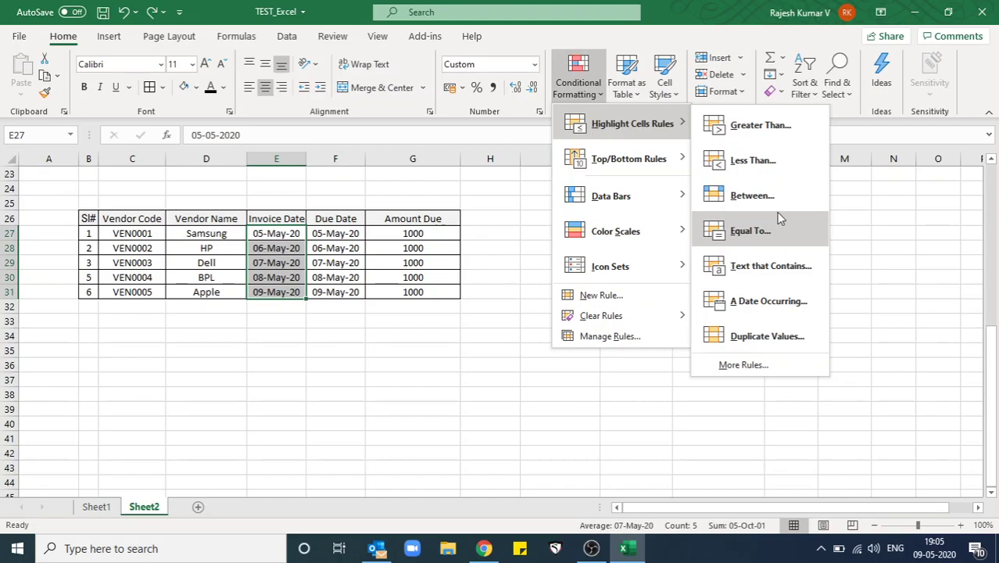
click(772, 304)
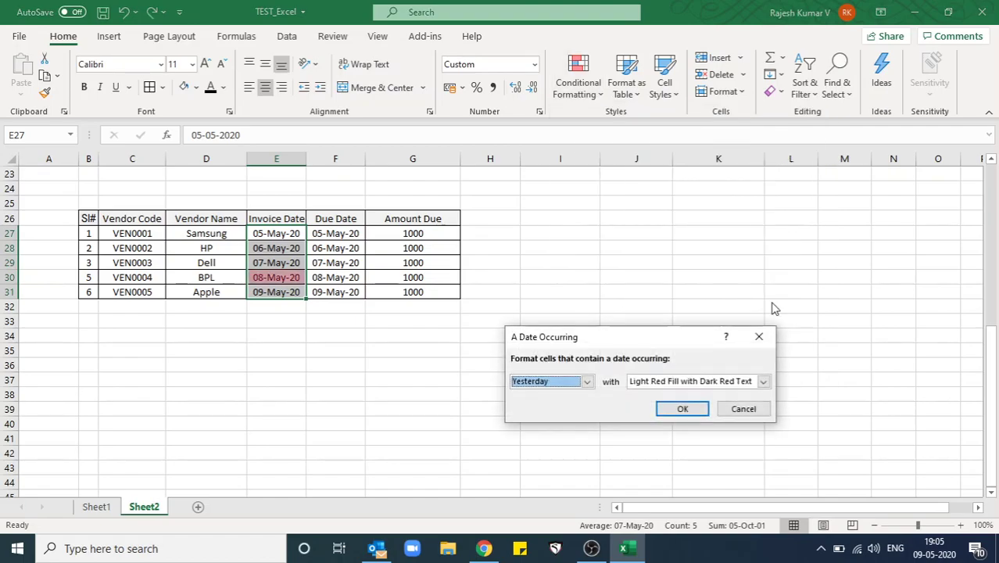
click(587, 381)
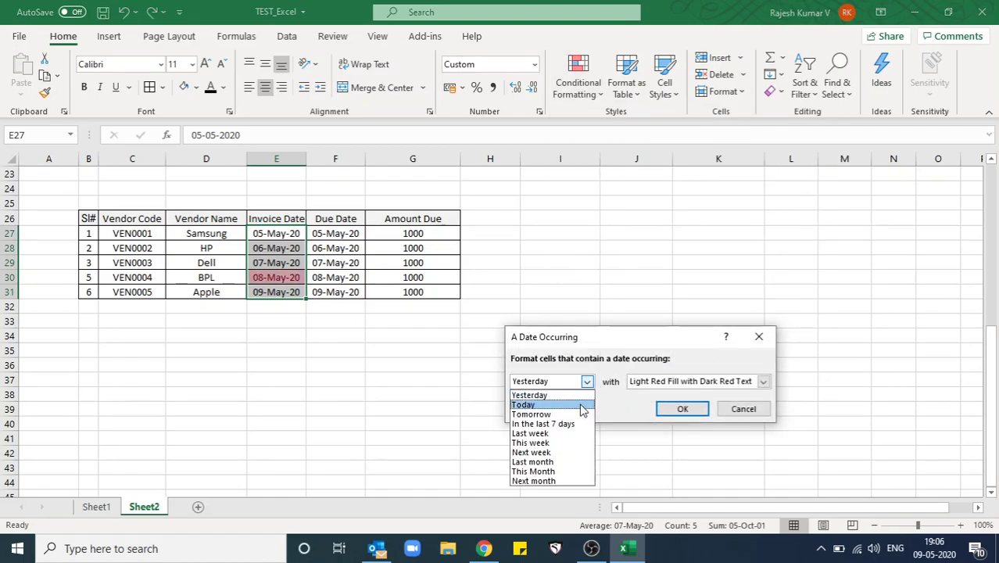
click(578, 414)
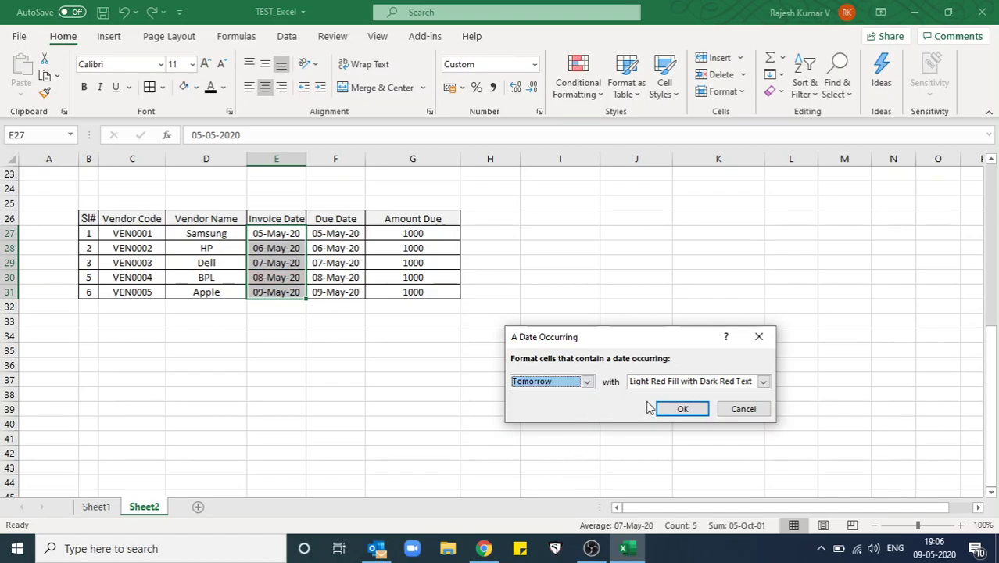
click(677, 408)
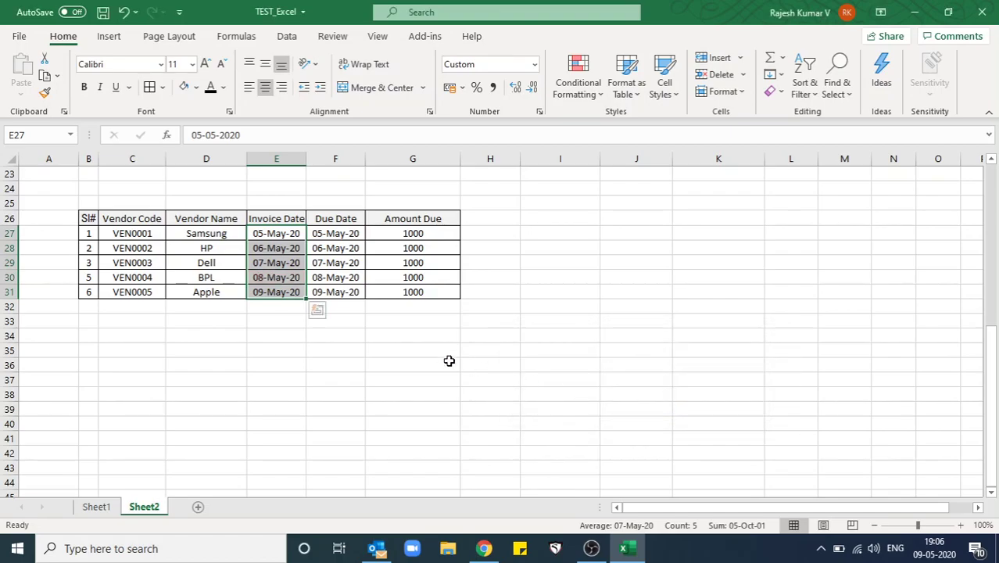
Reselect the five Invoice Date values and clear their existing highlight rules
click(275, 278)
click(272, 235)
drag(272, 234, 274, 290)
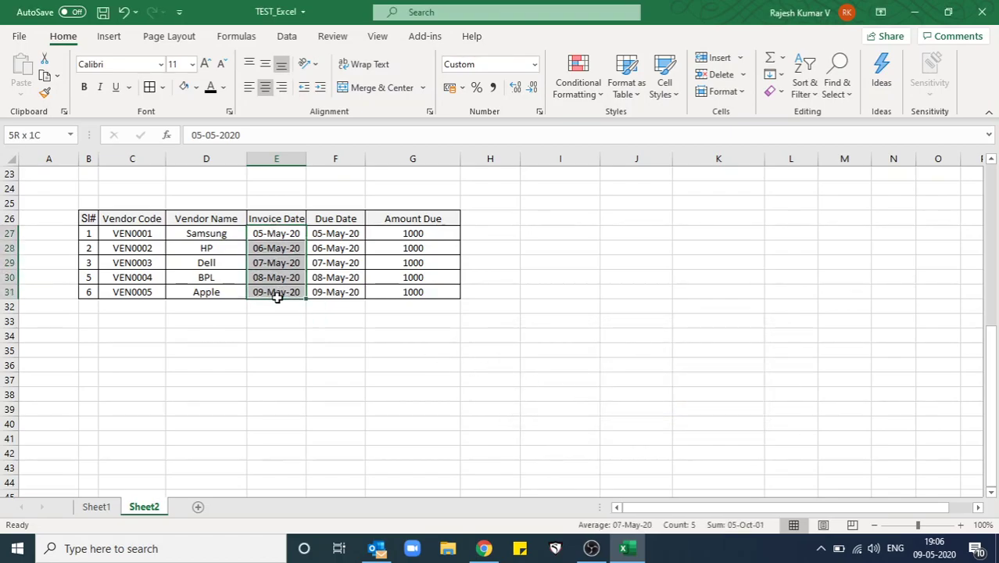
click(574, 88)
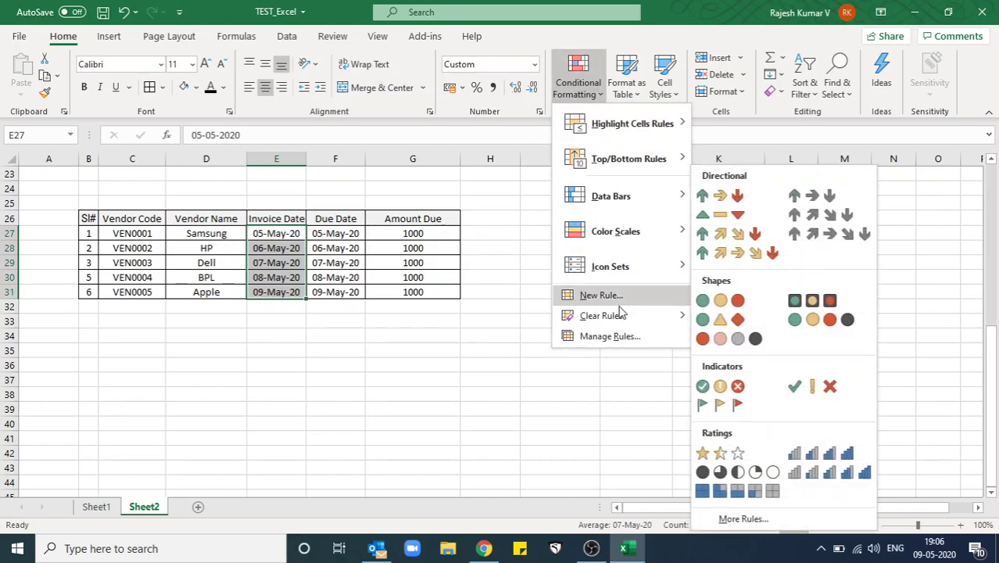
mouse_move(603, 315)
click(726, 318)
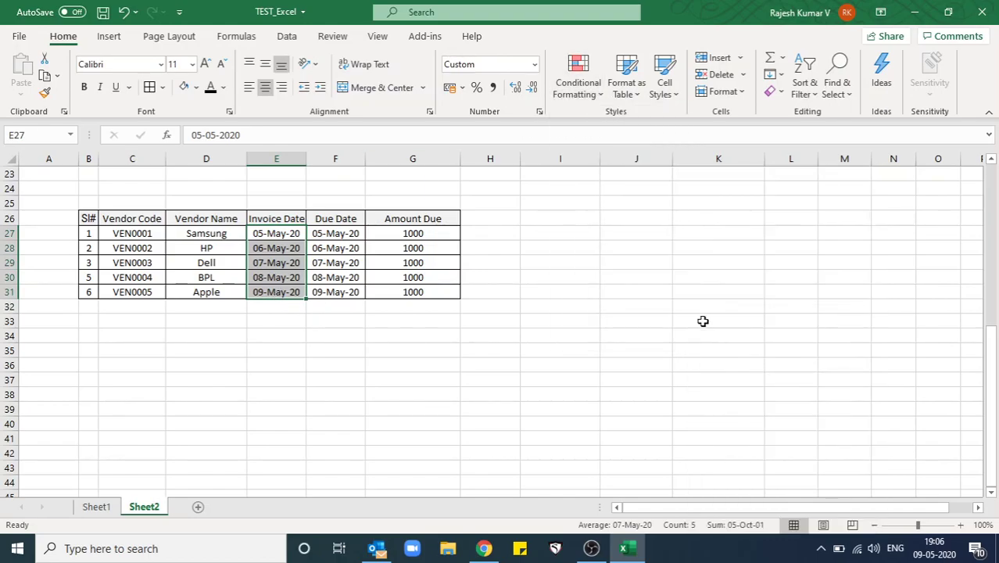
Apply a Today date-occurring rule to the invoice dates, highlighting 09-May-20 light red
click(579, 95)
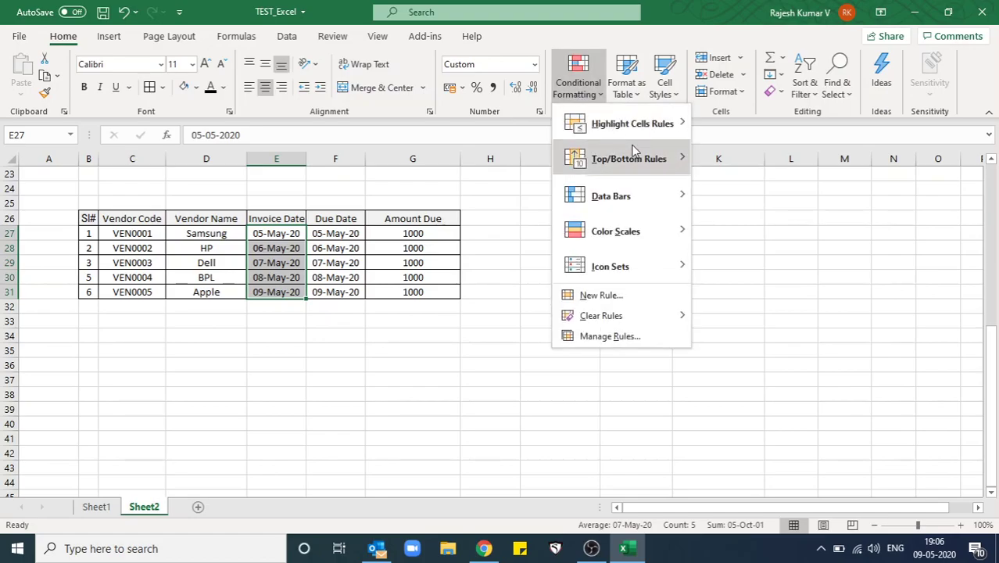
mouse_move(632, 123)
click(785, 302)
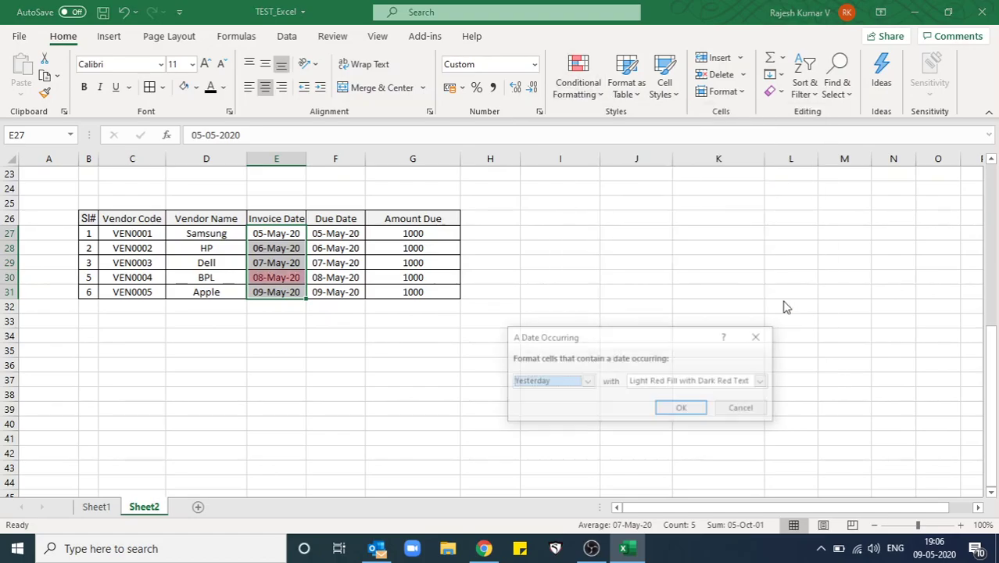
click(587, 381)
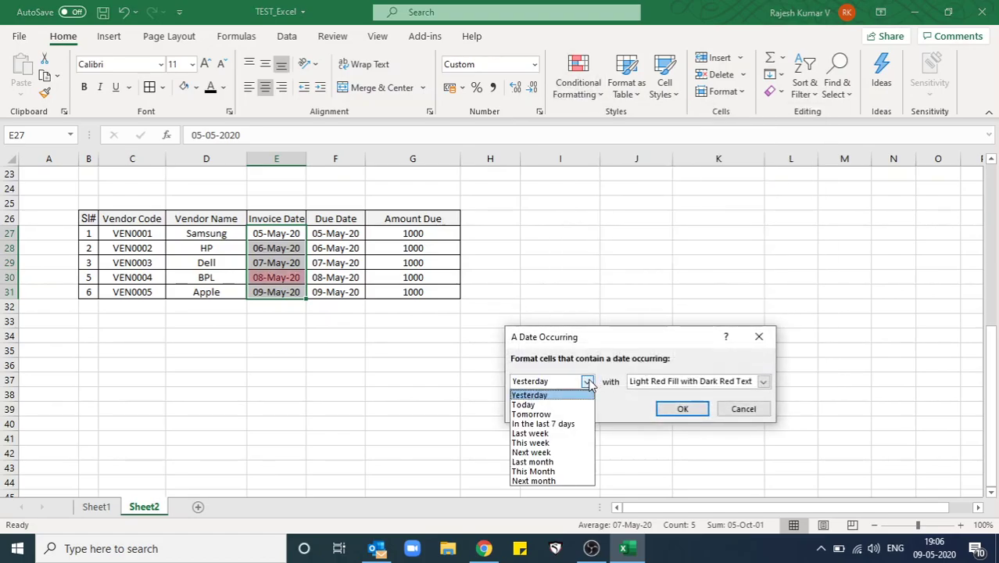
click(577, 415)
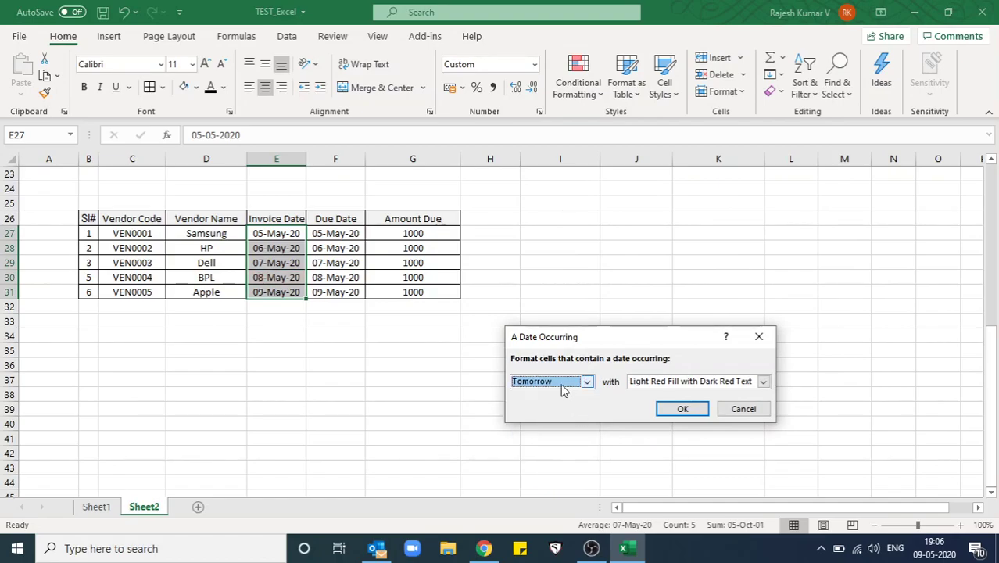
click(559, 382)
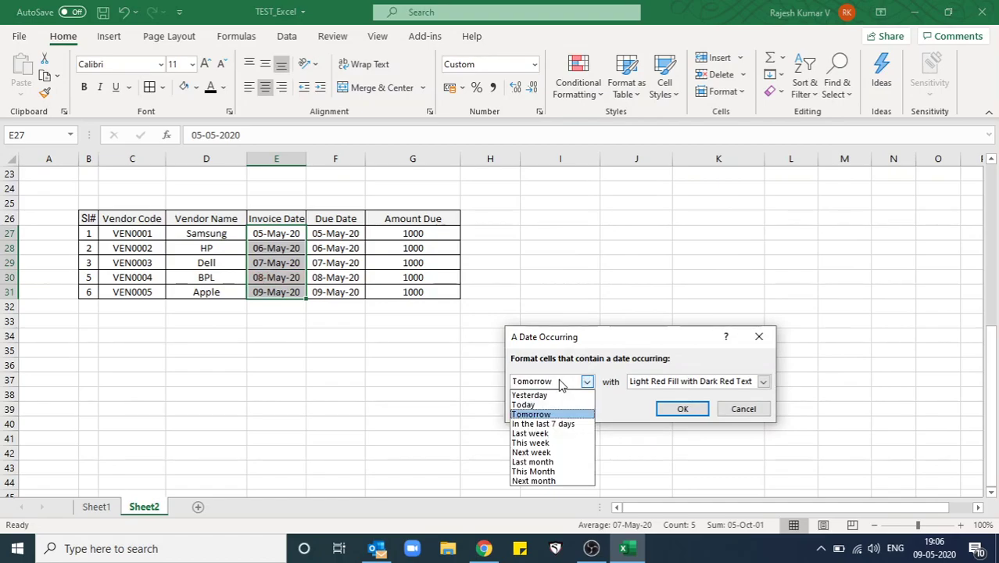
click(554, 405)
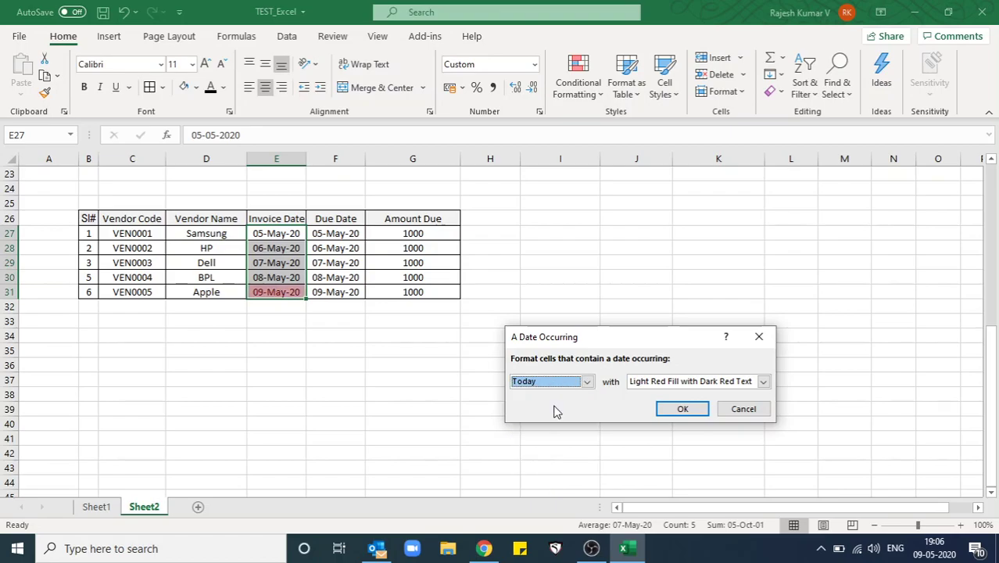
click(682, 409)
Change Dell's invoice date in E29 from 07-May-20 to 10-May-20
drag(283, 336, 284, 328)
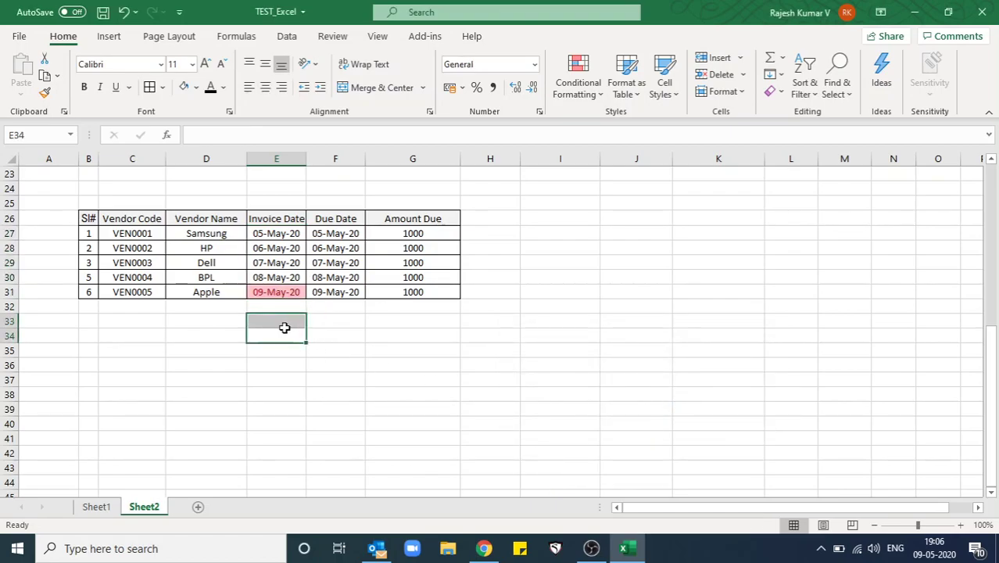
click(270, 291)
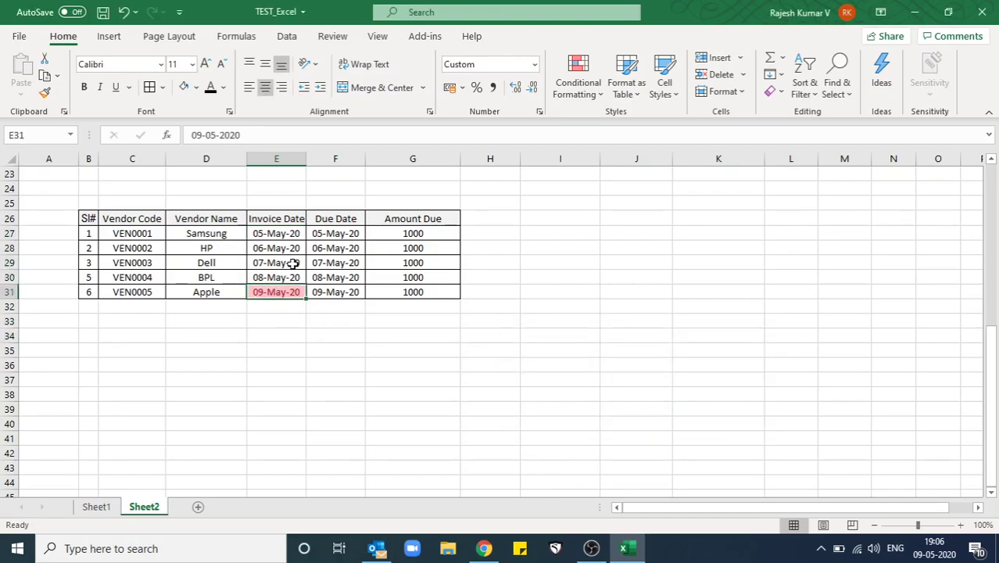
click(293, 263)
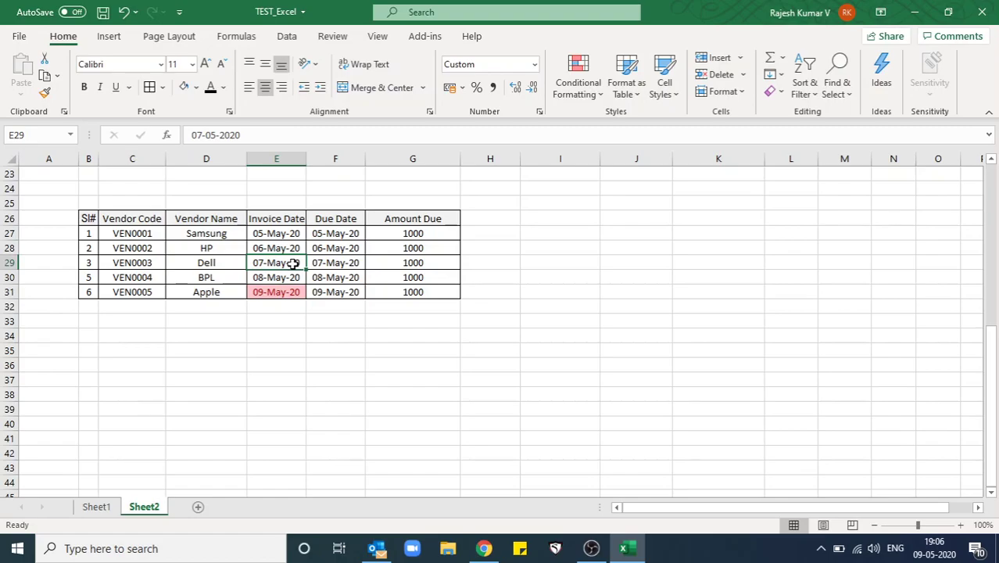
double_click(293, 263)
key(BackSpace)
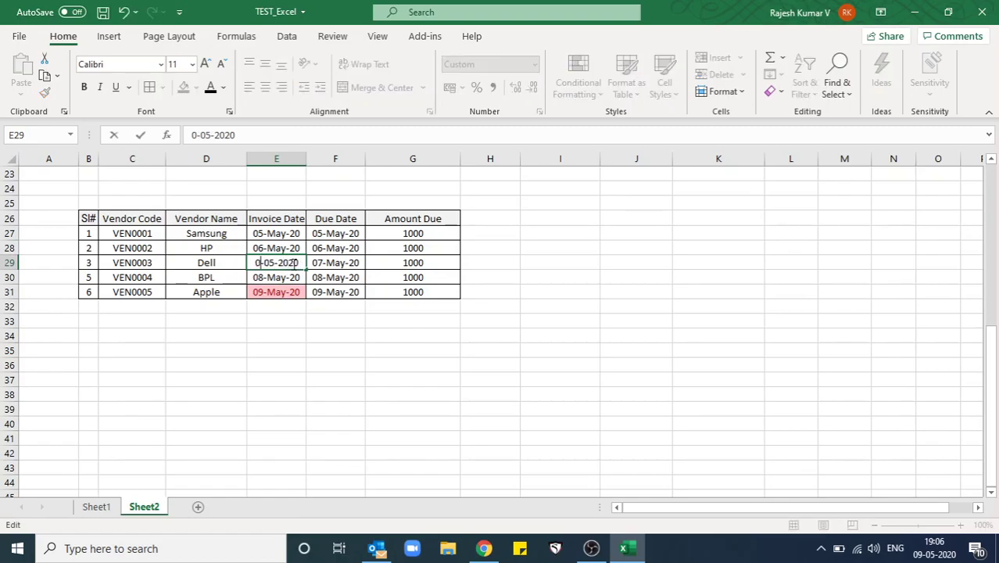
text(10)
key(Tab)
click(293, 262)
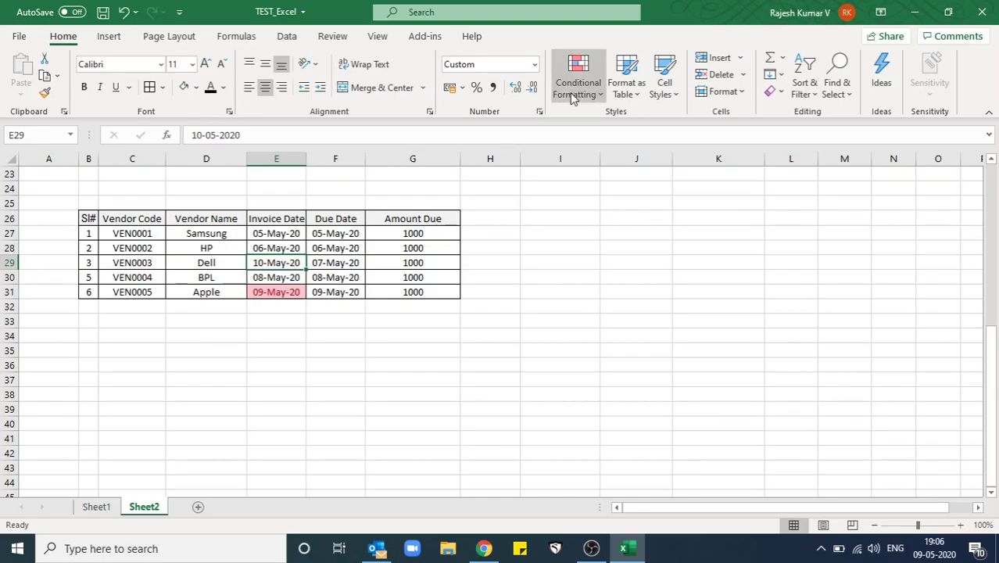
Apply a Tomorrow date-occurring rule to E27:E31, then clear those rules again
drag(282, 233, 289, 291)
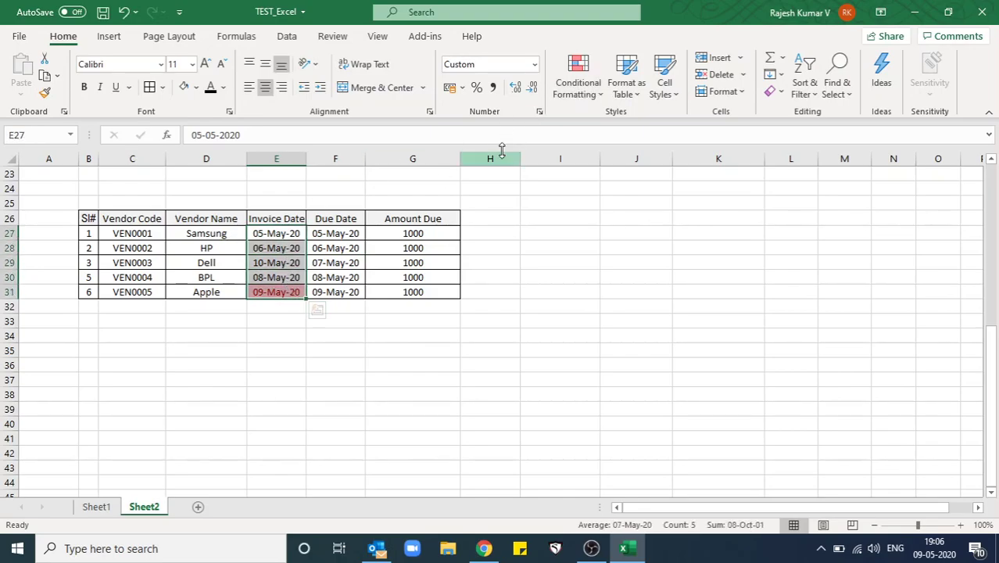
click(586, 90)
mouse_move(631, 124)
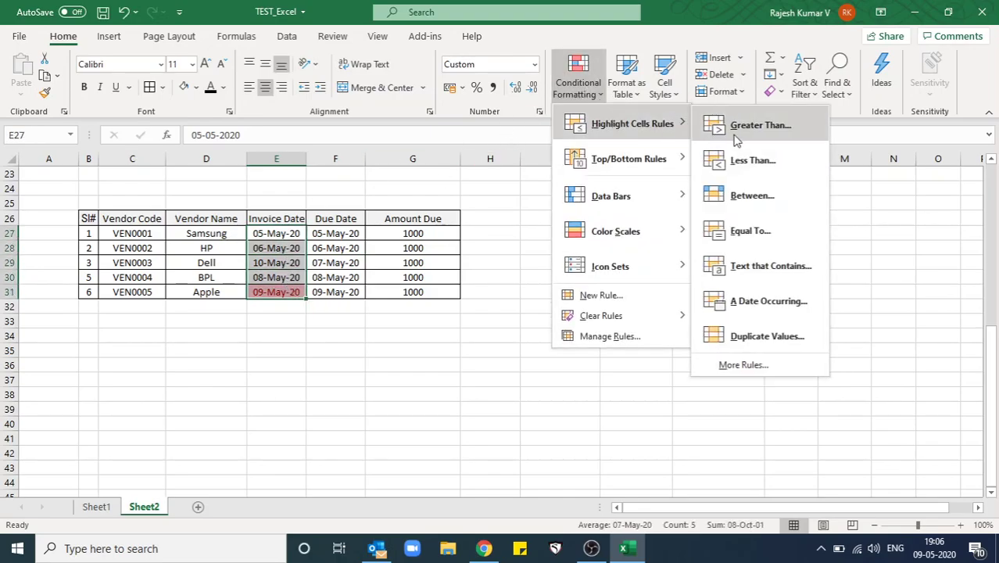
click(768, 301)
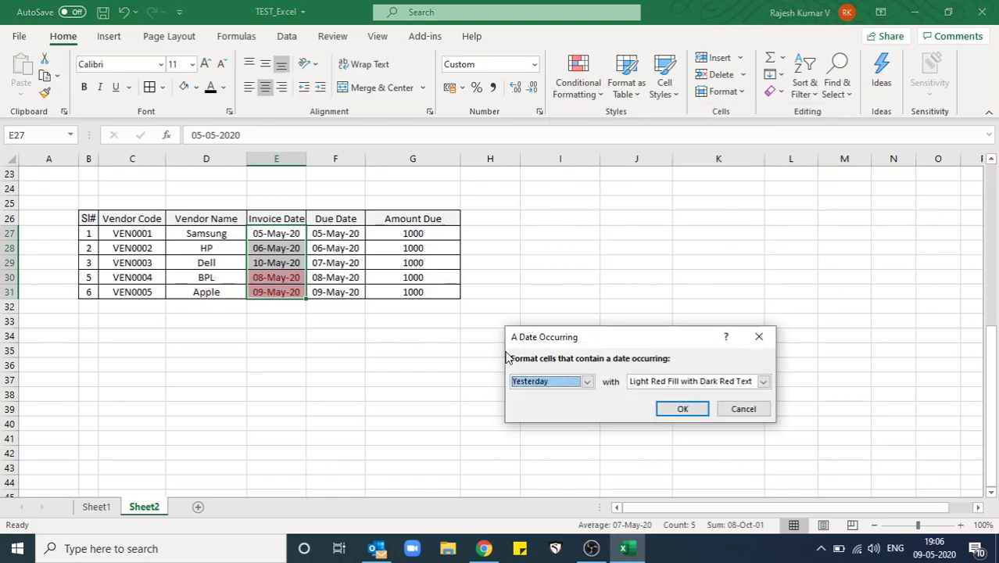
click(586, 381)
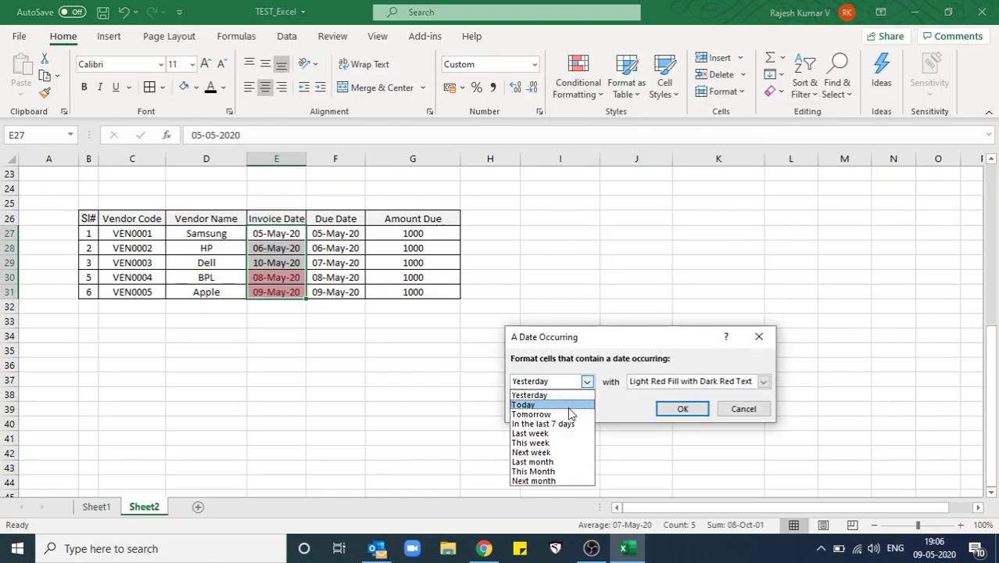
click(569, 415)
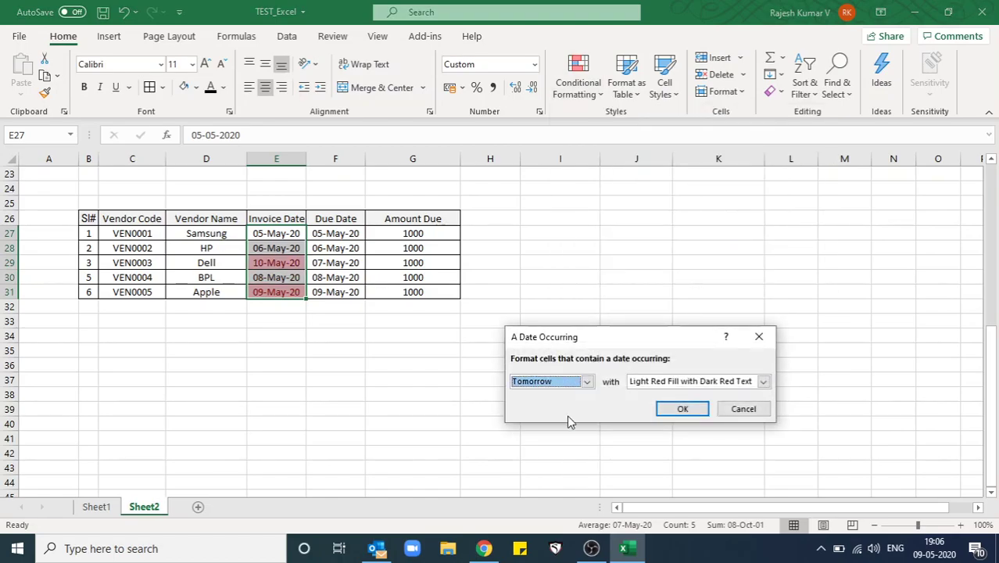
click(680, 409)
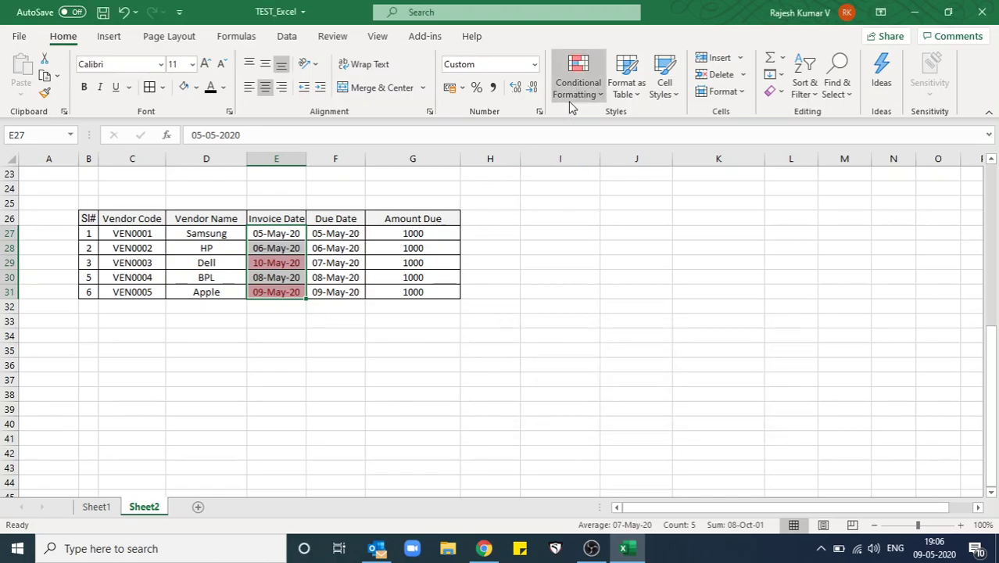
click(588, 81)
mouse_move(632, 123)
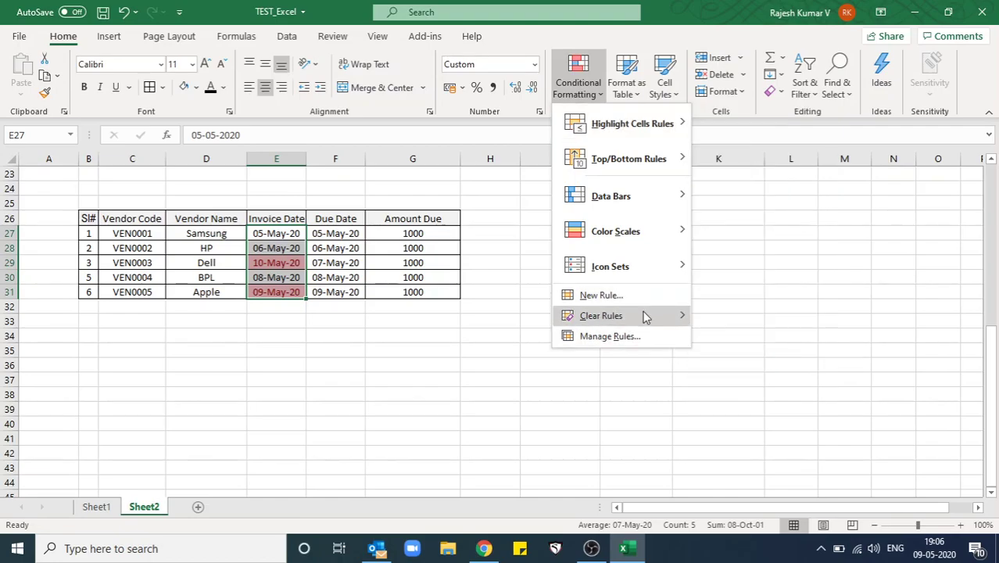
mouse_move(601, 316)
click(723, 318)
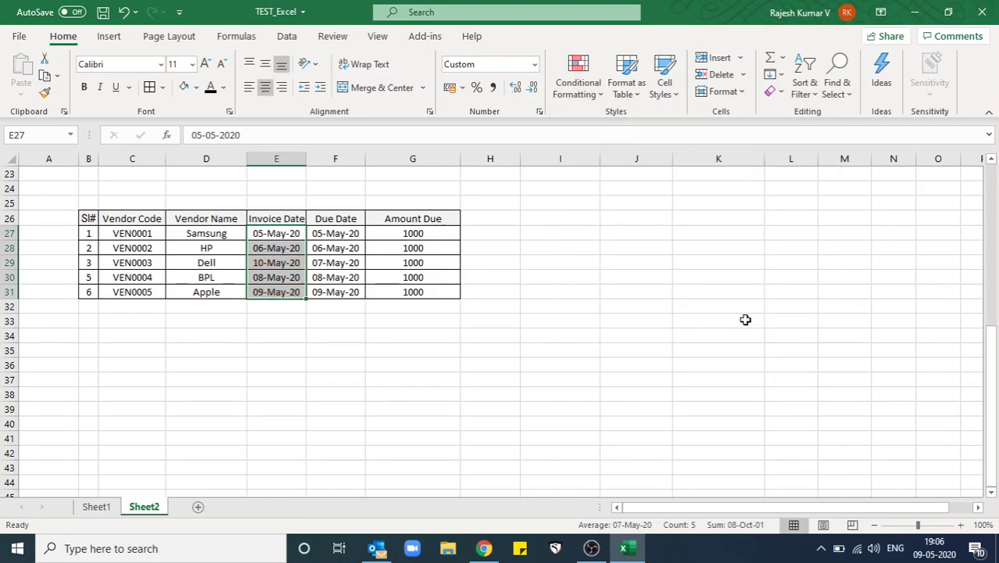
click(585, 86)
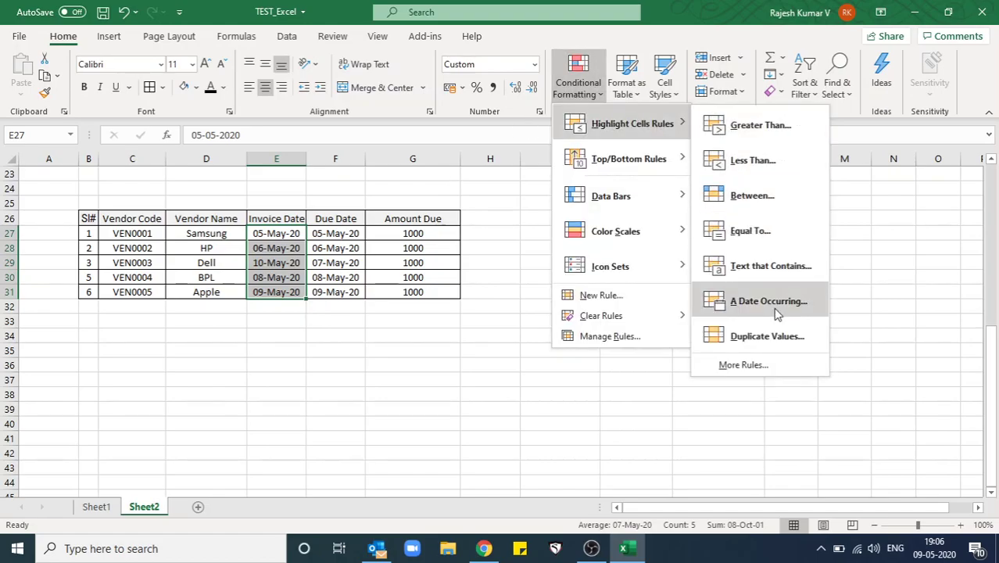
click(774, 309)
click(587, 382)
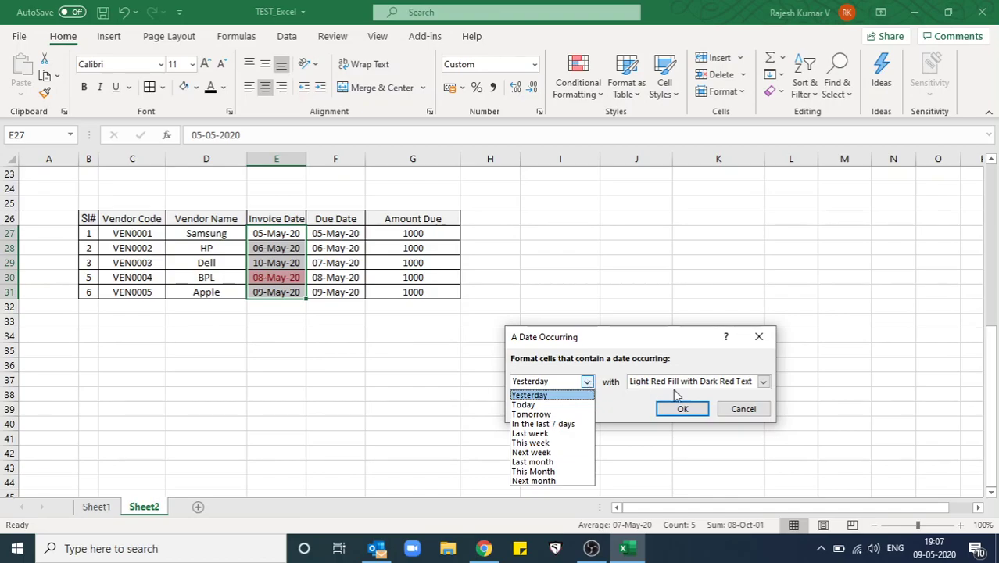
click(742, 408)
click(743, 409)
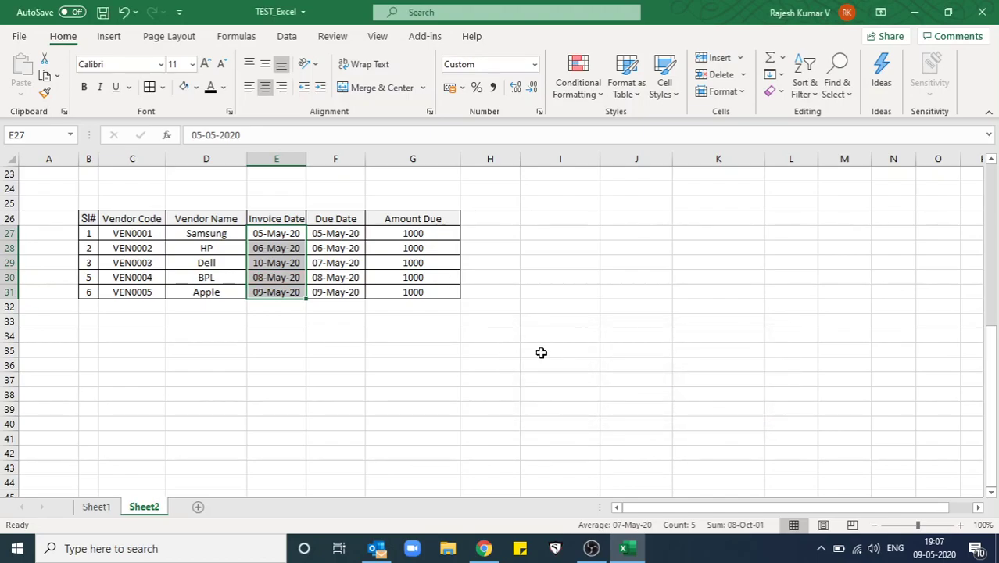
click(541, 353)
Return to the student table and select the whole Name column D
key(Up)
key(Up)
key(Up)
key(Up)
key(Up)
key(Up)
key(Up)
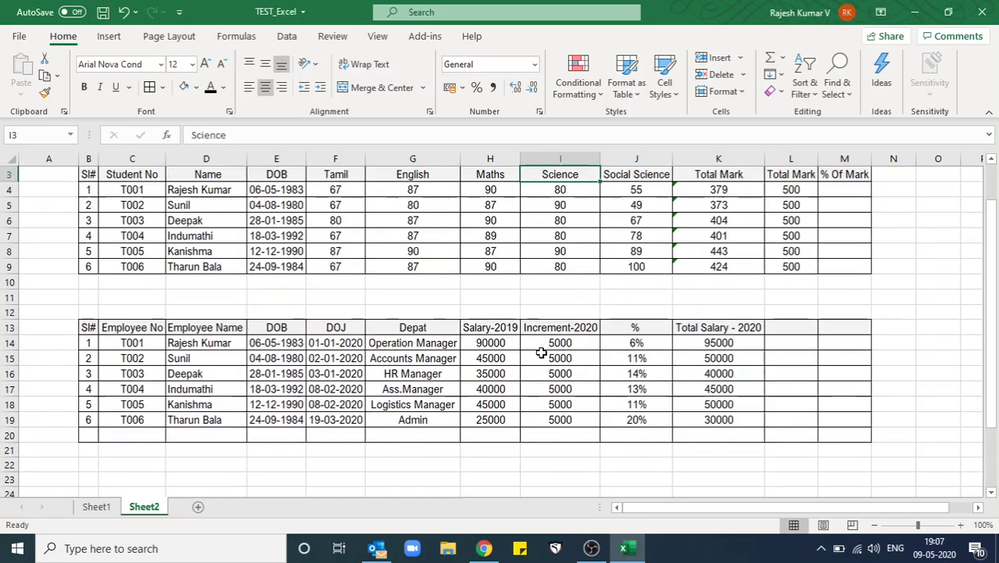
key(Up)
key(Up)
key(Down)
key(Down)
key(Down)
key(Left)
key(Left)
key(Left)
key(Left)
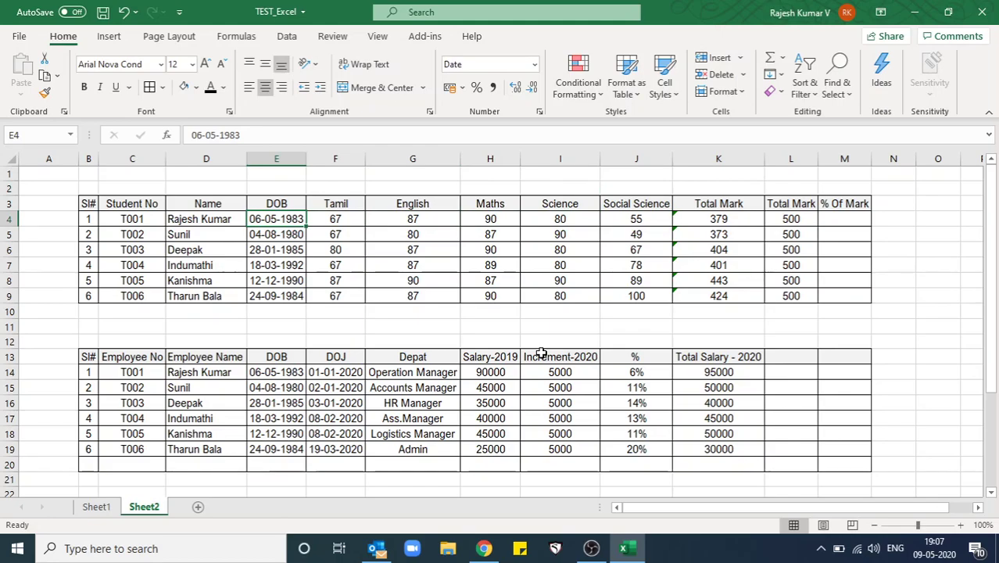
key(Left)
key(Left)
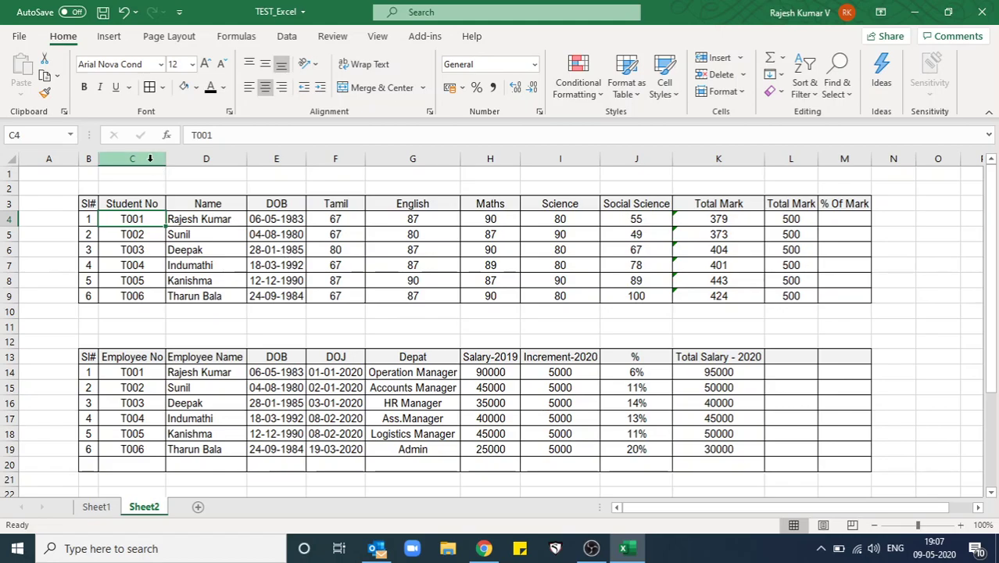
click(208, 160)
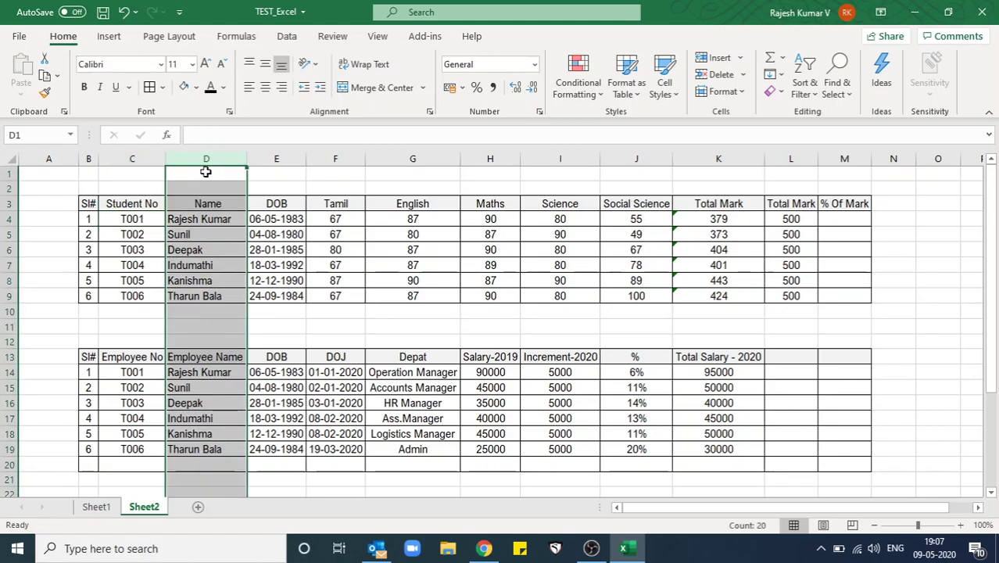
Cancel a Duplicate Values rule on column D, then select the Student No column C
click(598, 80)
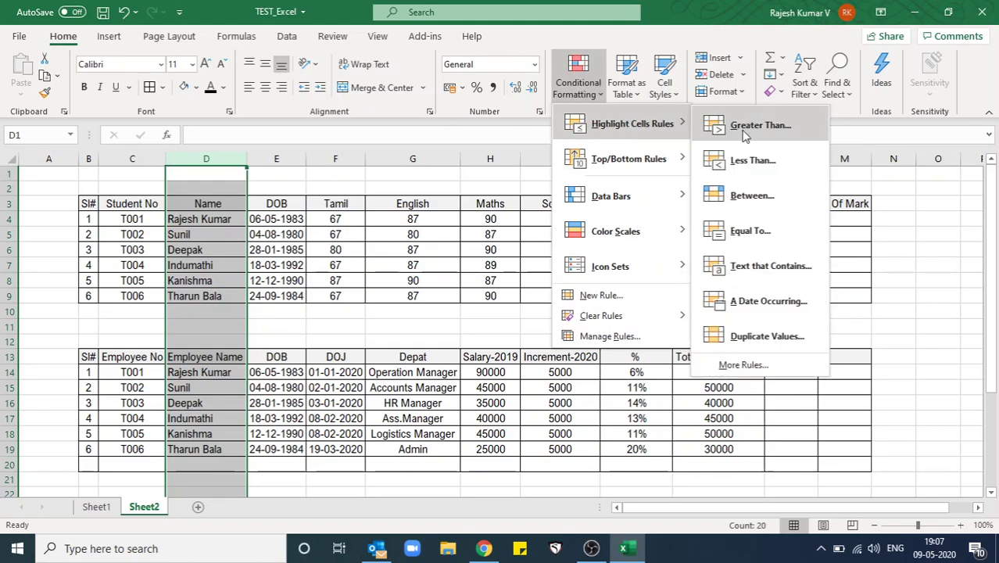
click(782, 336)
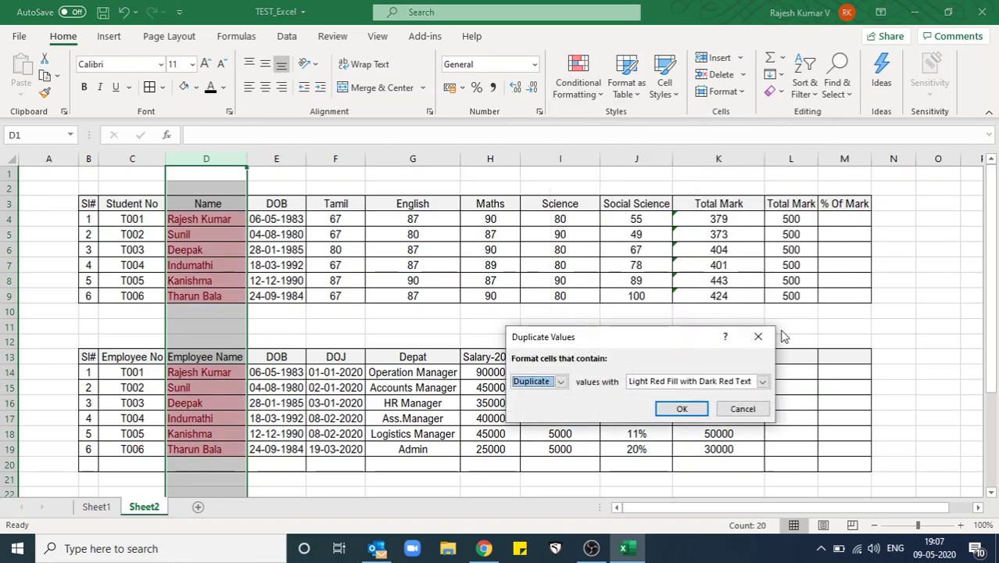
click(734, 408)
click(203, 266)
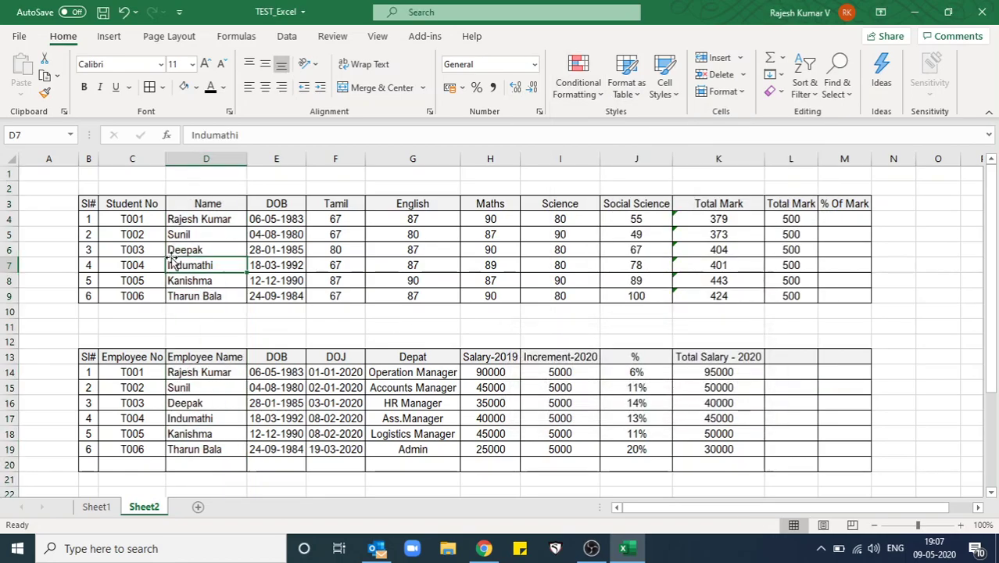
click(121, 159)
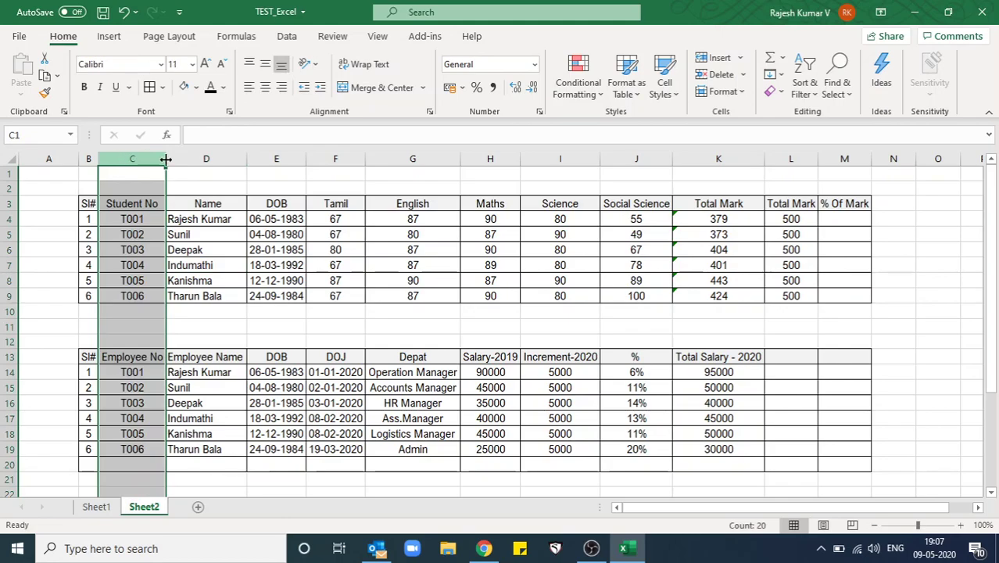
Start a Duplicate Values rule on column C, then cancel it
click(582, 90)
mouse_move(629, 123)
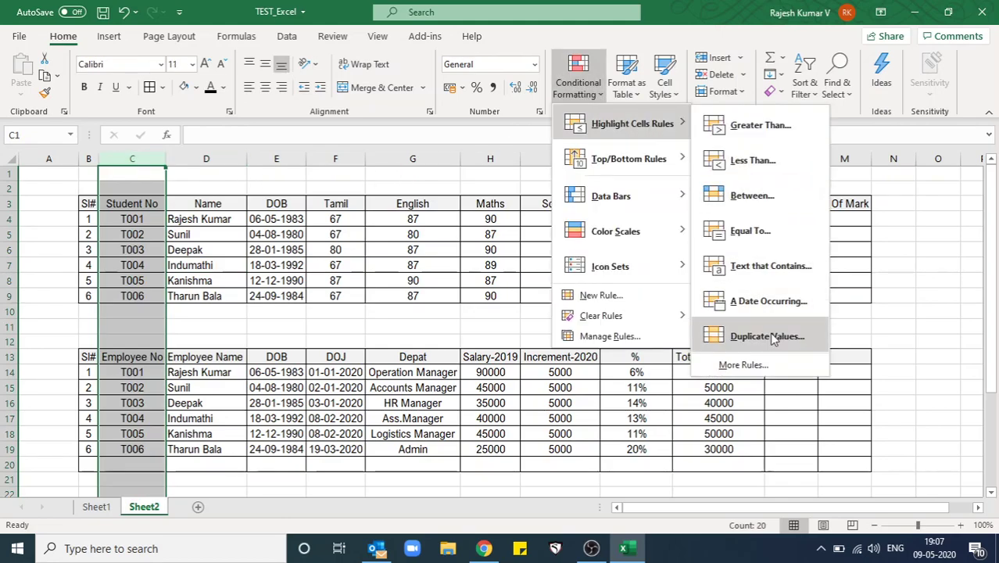
click(742, 332)
click(560, 381)
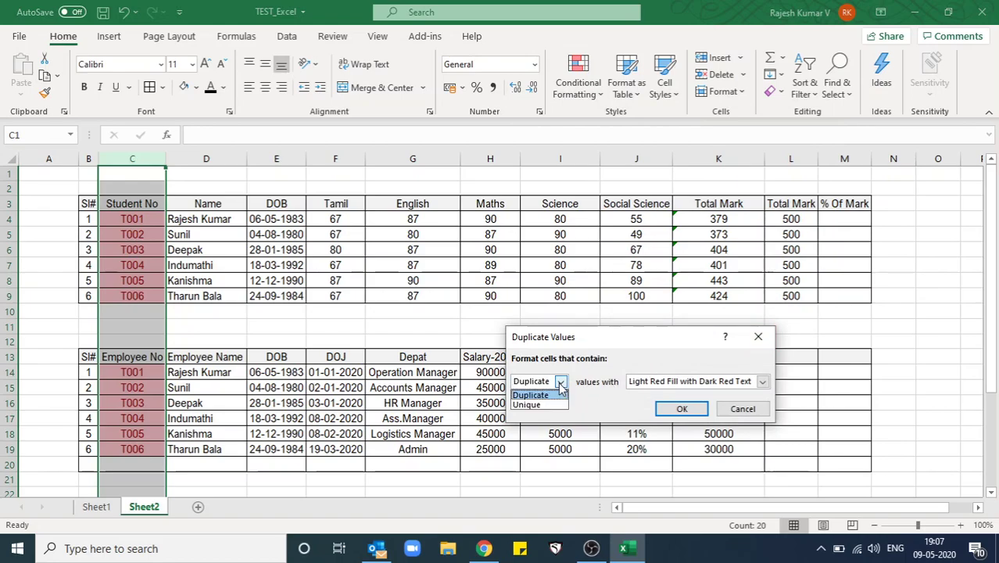
key(Escape)
key(Escape)
Clear all conditional formatting rules from the entire sheet
key(ctrl+a)
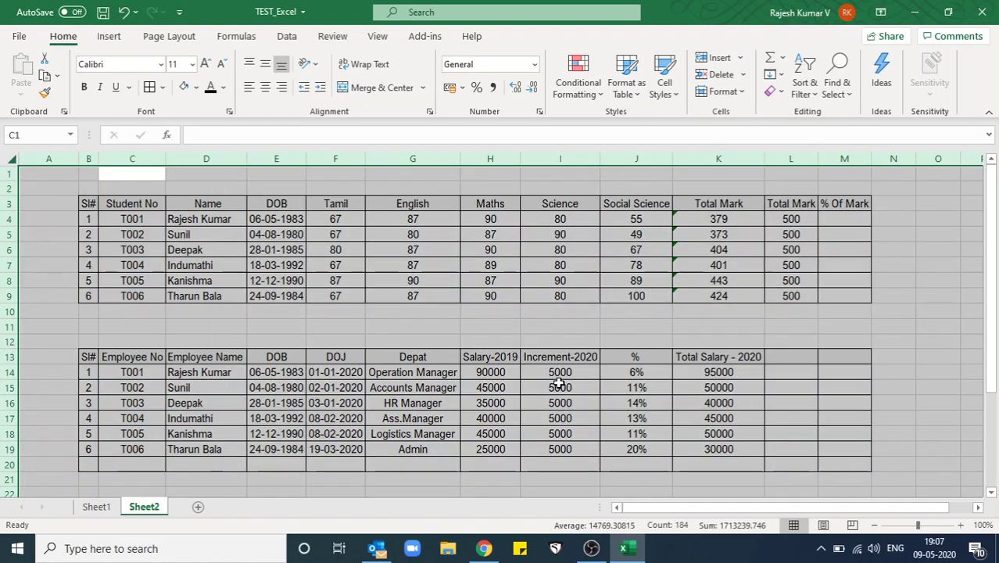
click(578, 82)
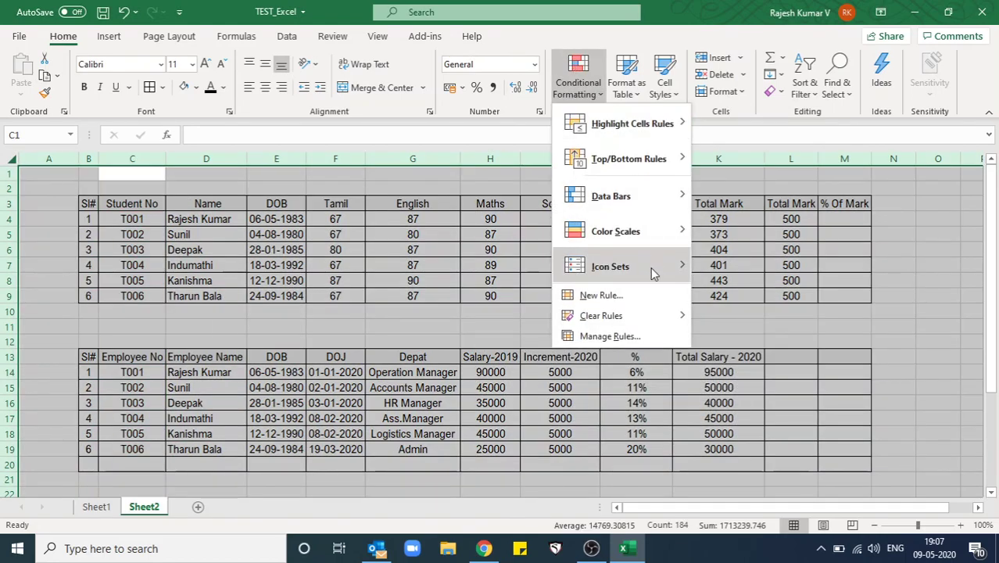
click(715, 322)
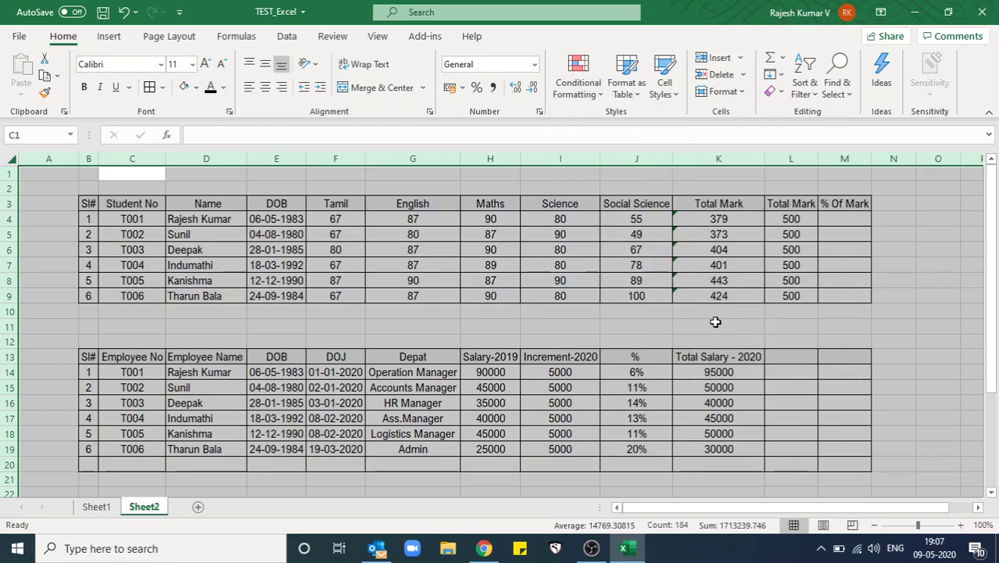
click(260, 309)
Apply a Duplicate Values highlight rule to the Student No values C4:C9
drag(132, 220, 141, 296)
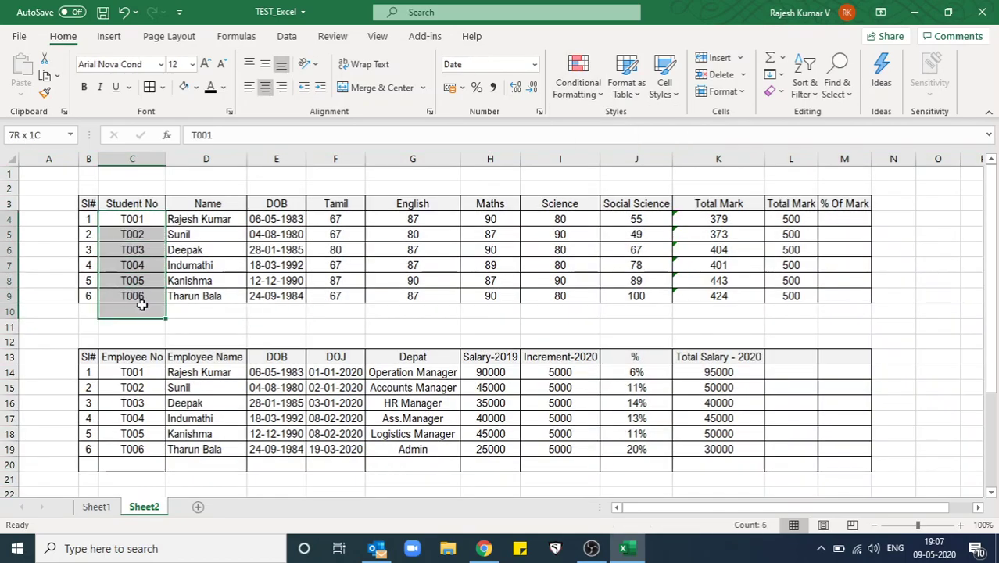
click(594, 83)
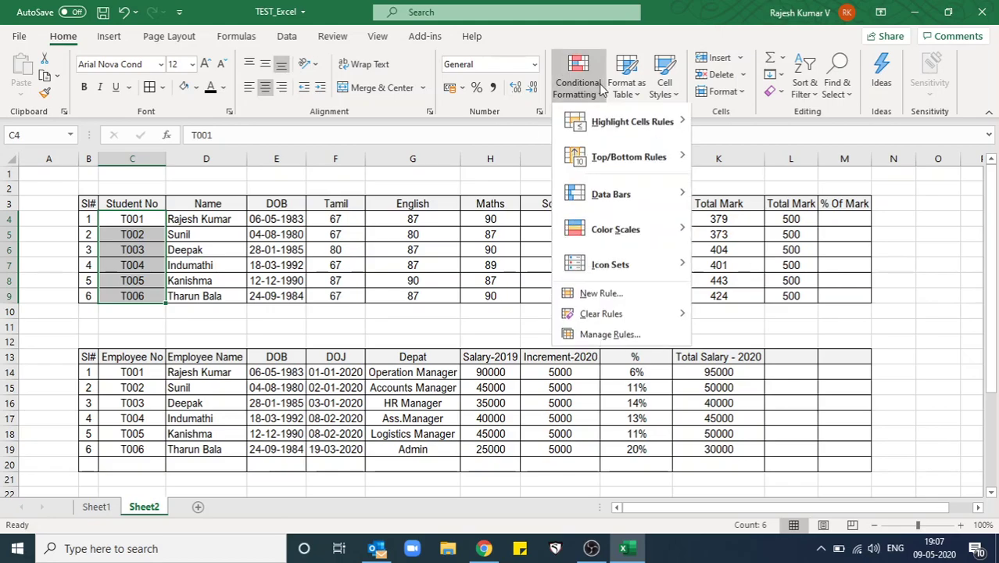
mouse_move(631, 124)
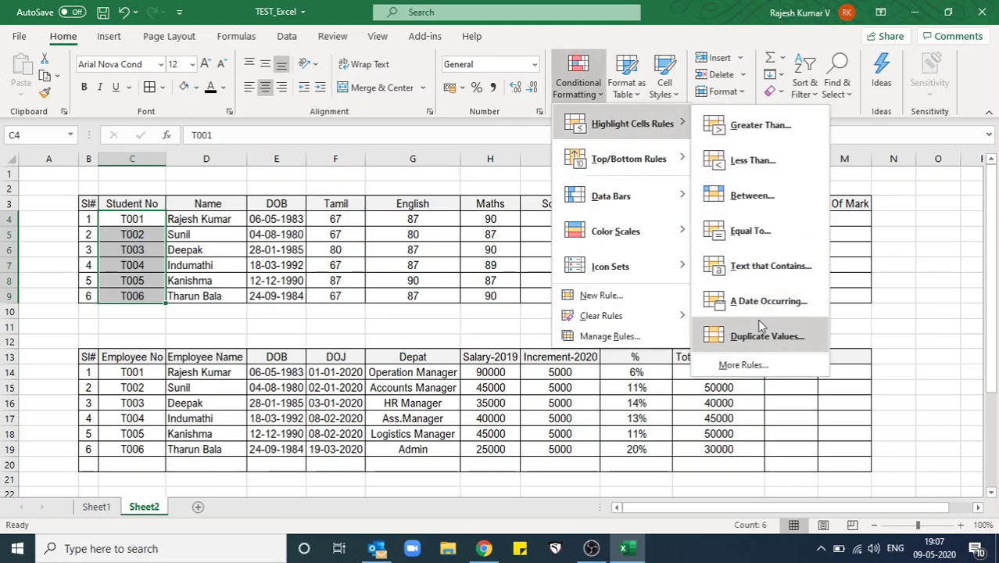
click(760, 329)
click(675, 404)
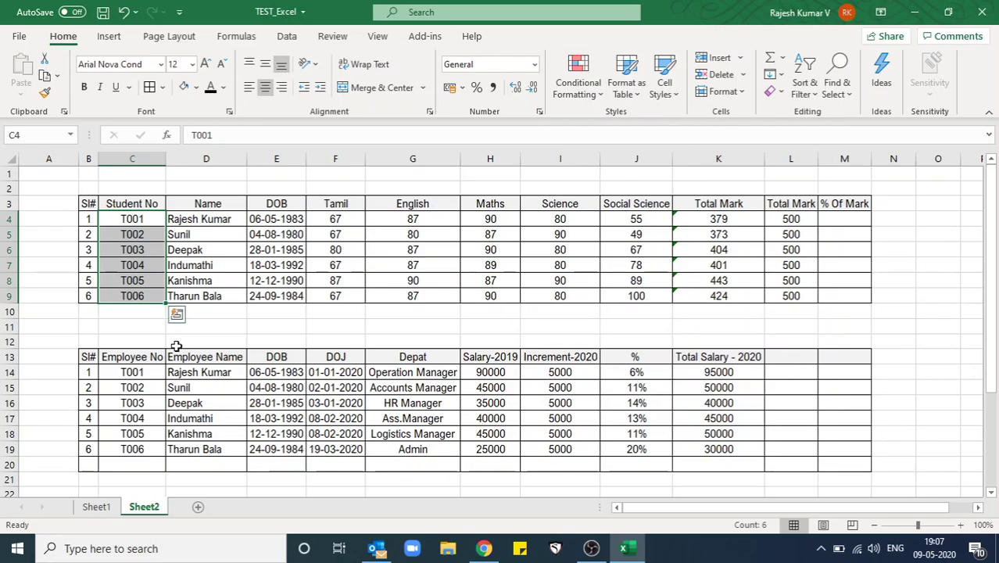
click(171, 317)
Copy T001 from C4 into C7 so both T001 cells show light red
click(147, 222)
drag(147, 222, 134, 295)
click(151, 261)
key(Up)
key(Up)
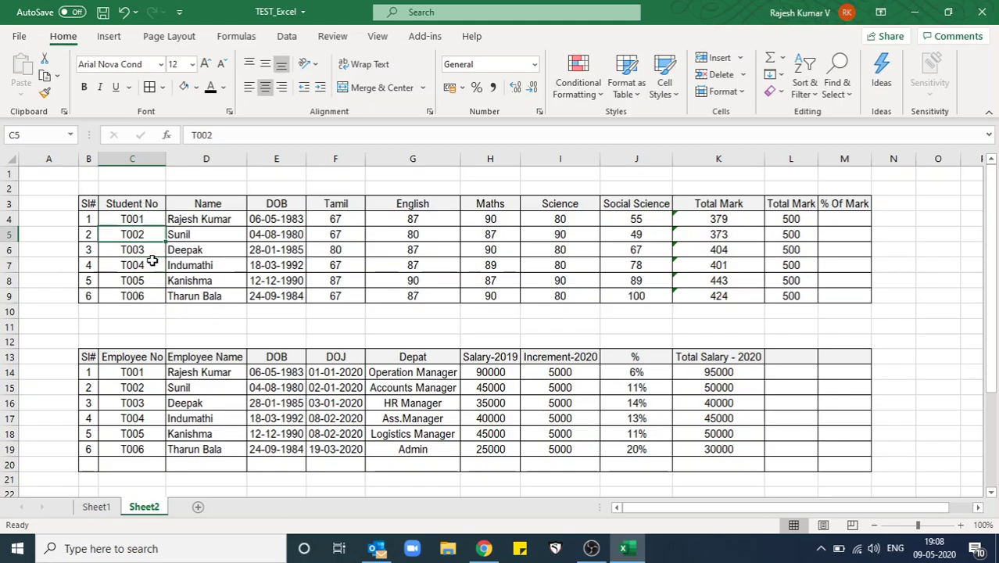
key(Up)
key(ctrl+c)
key(Down)
key(Down)
key(Down)
key(Return)
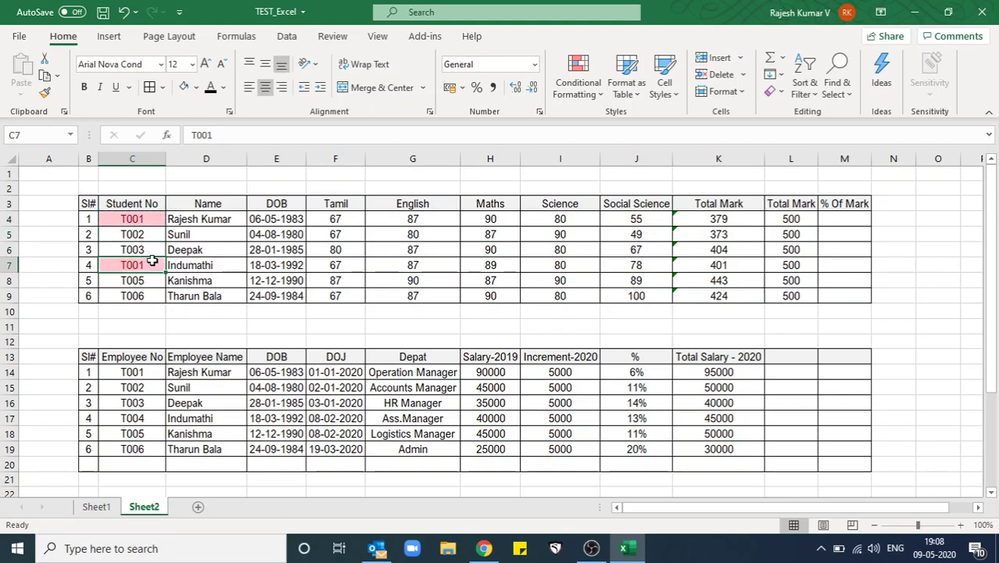
key(Down)
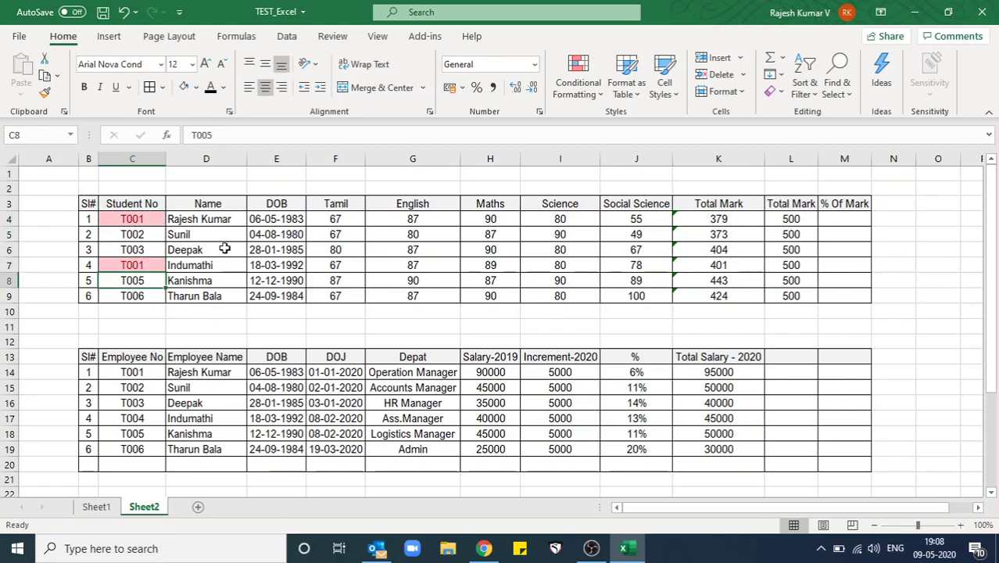
Highlight duplicate Maths marks in H4:H9 light red, then check the 90s in H4, H6, H9
drag(504, 222, 497, 295)
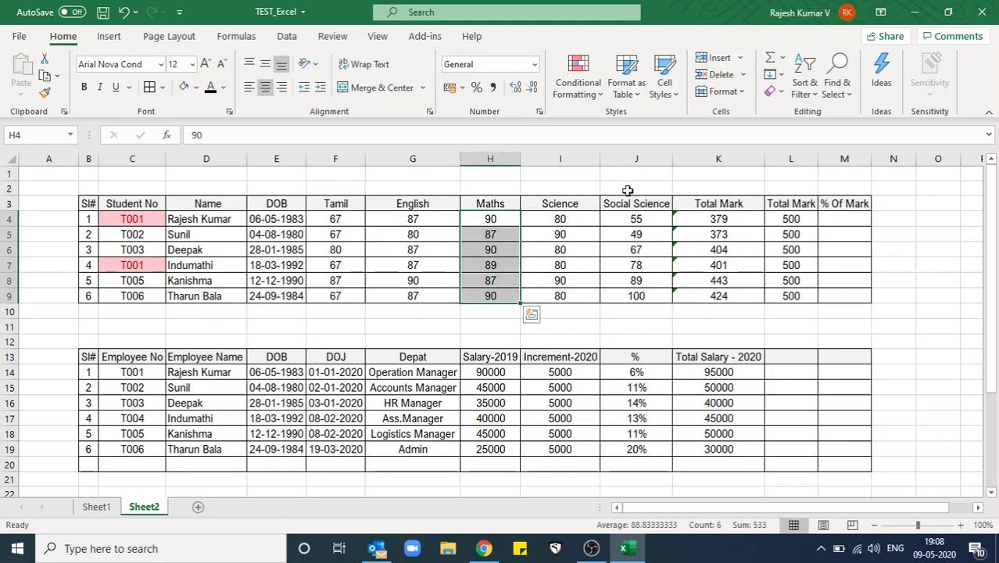
click(602, 100)
mouse_move(632, 124)
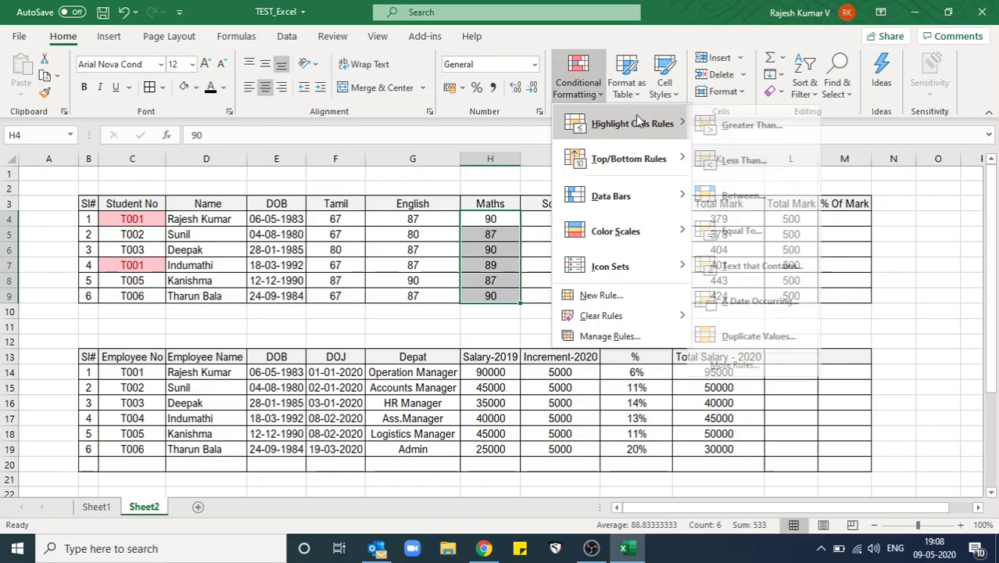
click(766, 336)
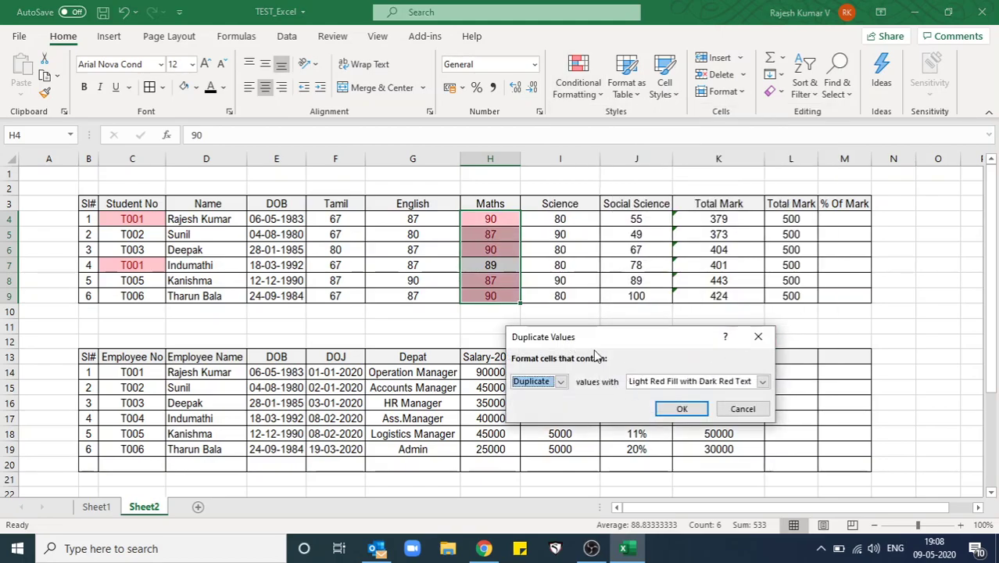
click(681, 408)
click(501, 224)
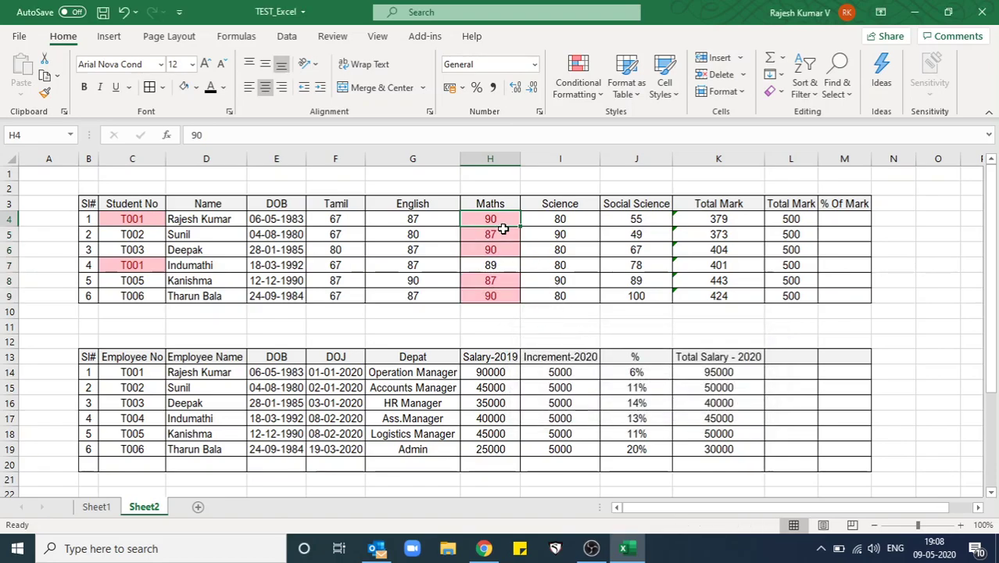
ctrl+click(508, 249)
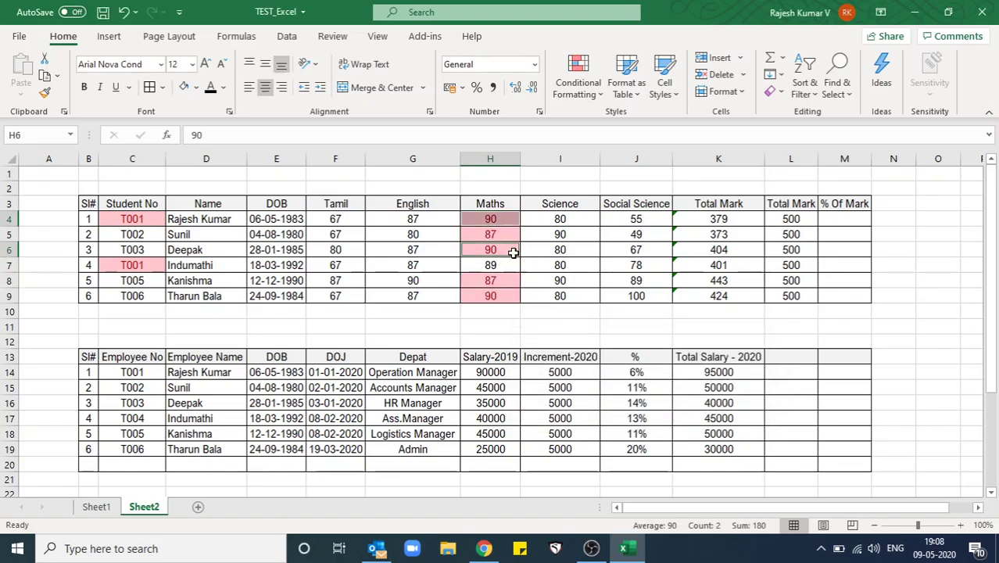
click(510, 297)
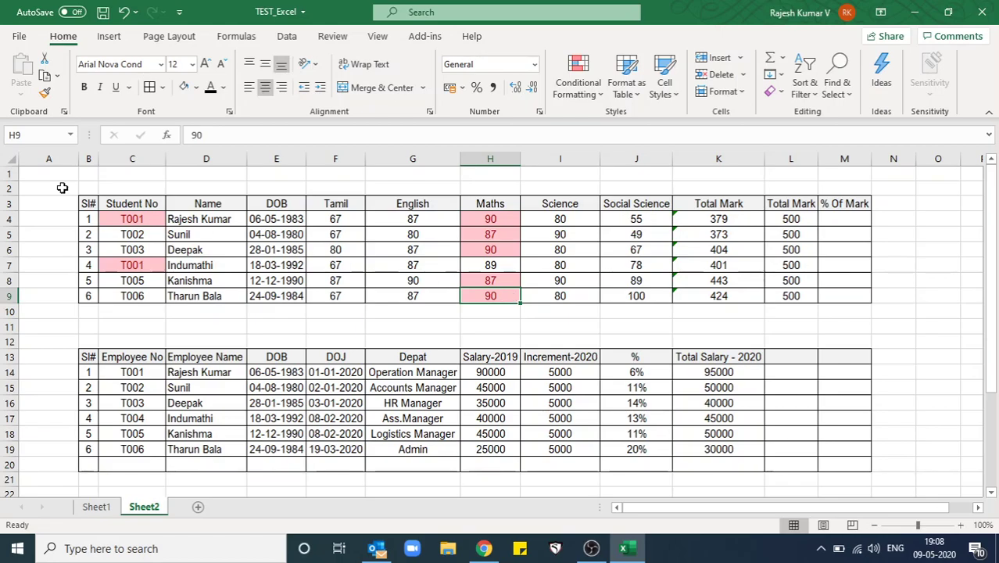
Select the whole sheet and clear all its conditional formatting rules
click(11, 159)
click(578, 84)
mouse_move(631, 124)
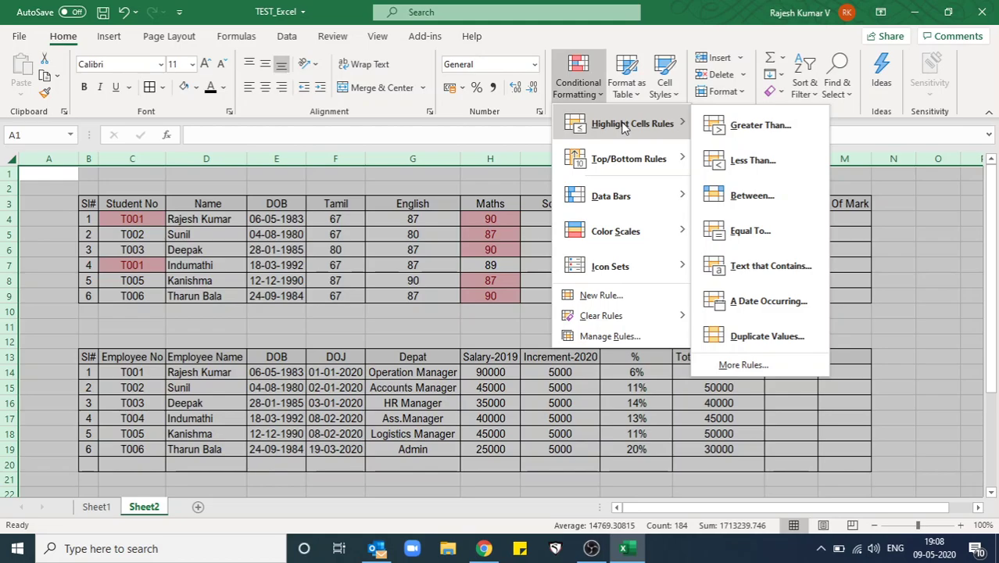
mouse_move(601, 315)
click(726, 320)
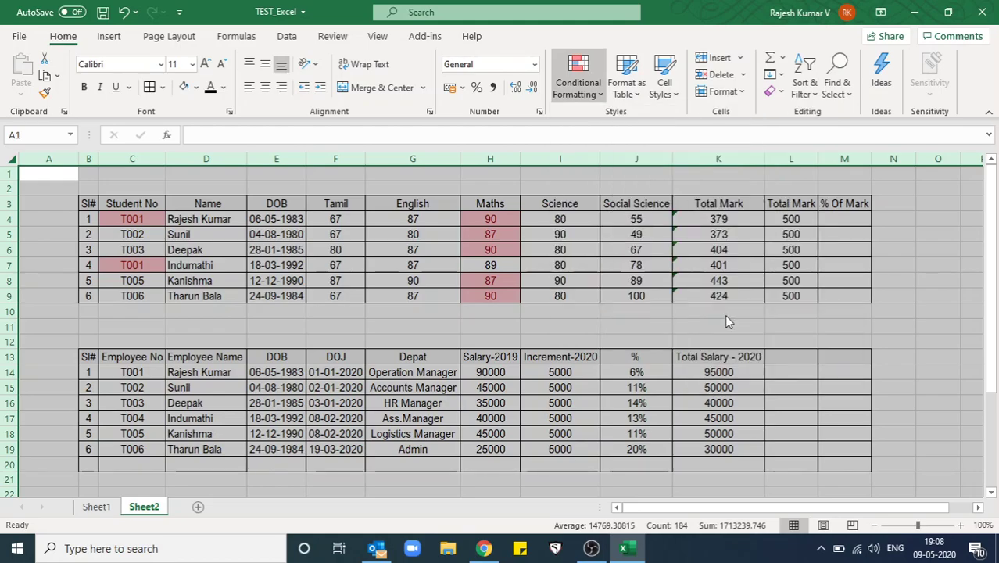
click(483, 281)
click(578, 86)
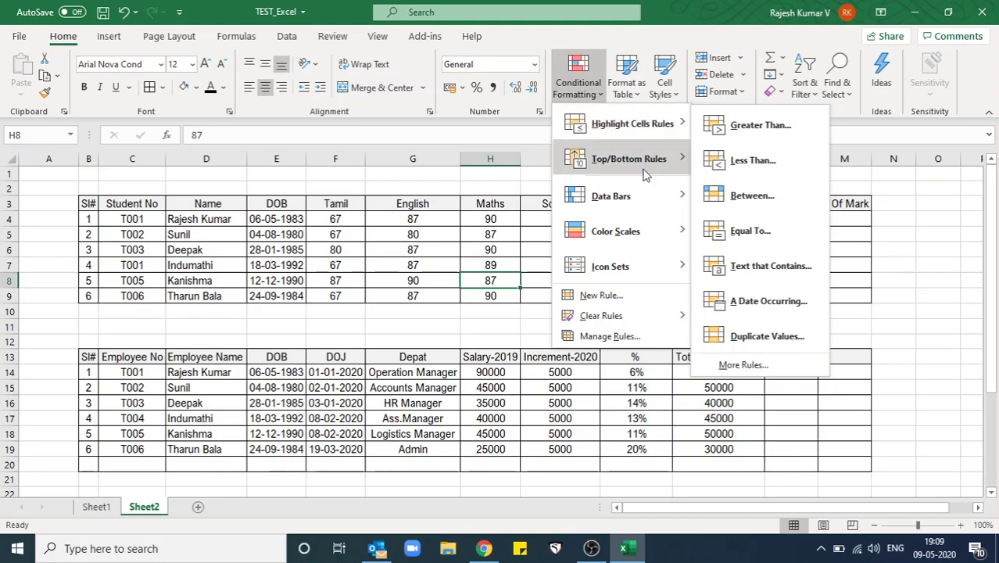
mouse_move(629, 158)
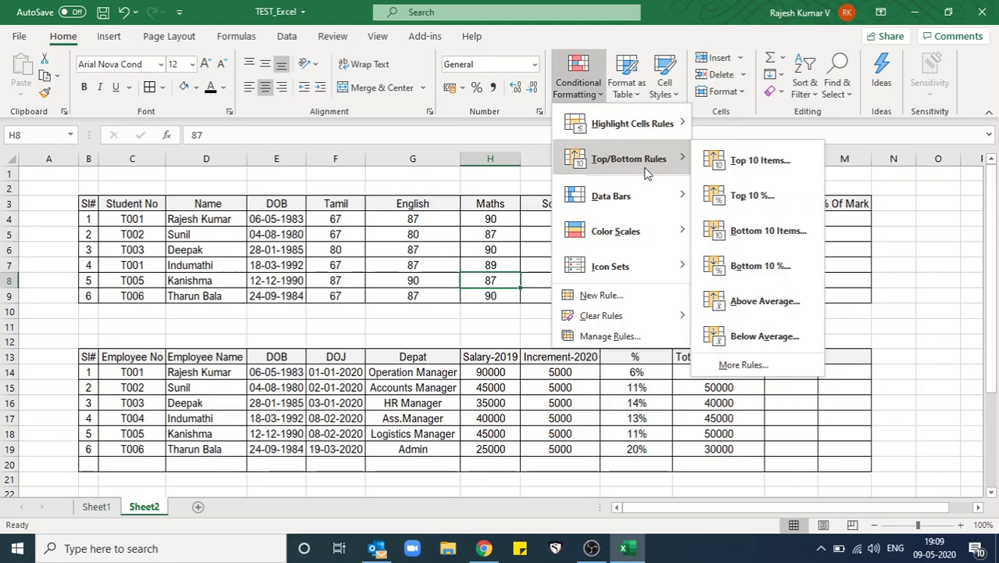
Select the subject marks F4:J9 and cancel a Top 10 Items rule
click(391, 244)
mouse_move(331, 219)
mouse_down()
mouse_move(560, 305)
mouse_move(635, 293)
mouse_up()
click(578, 78)
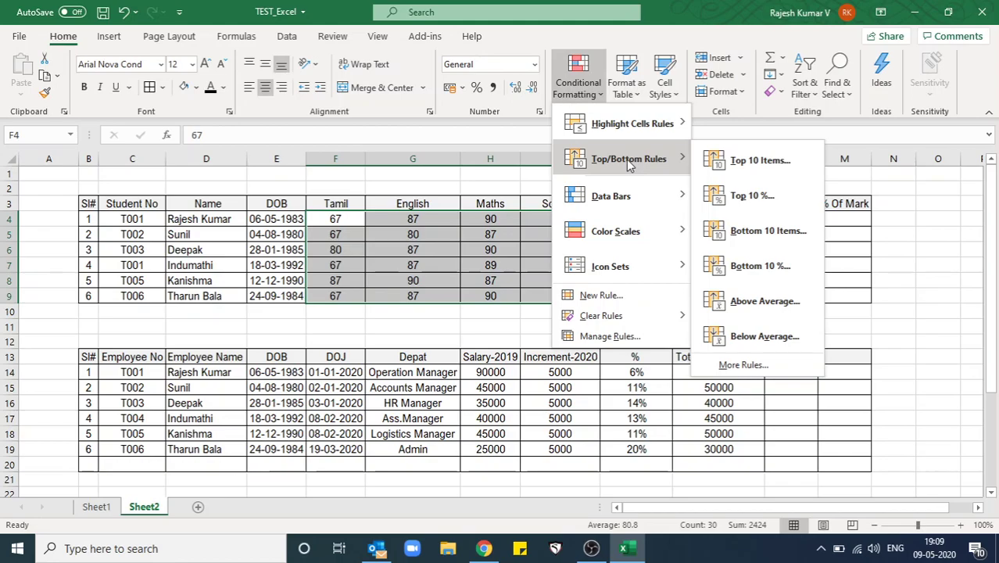
click(748, 156)
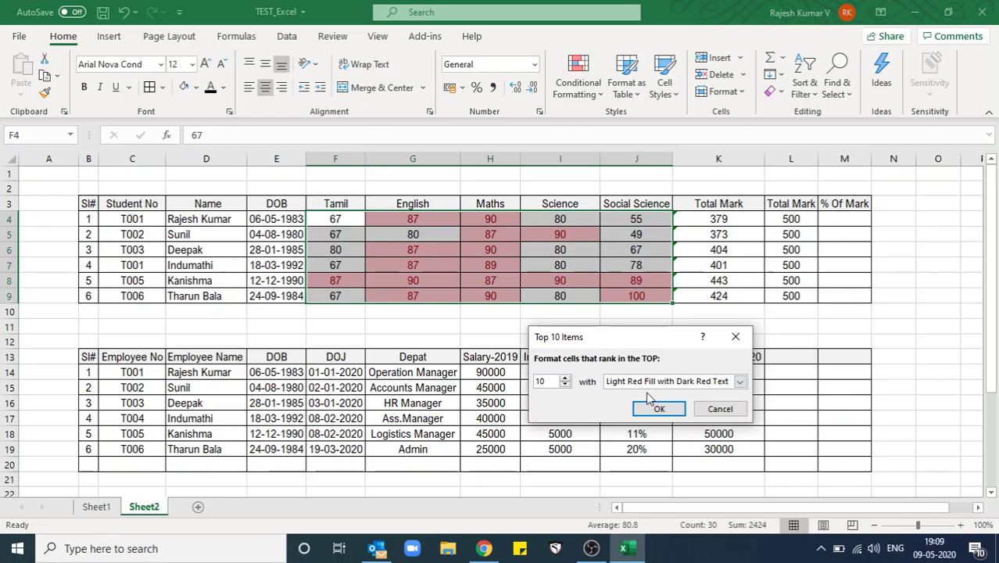
key(Escape)
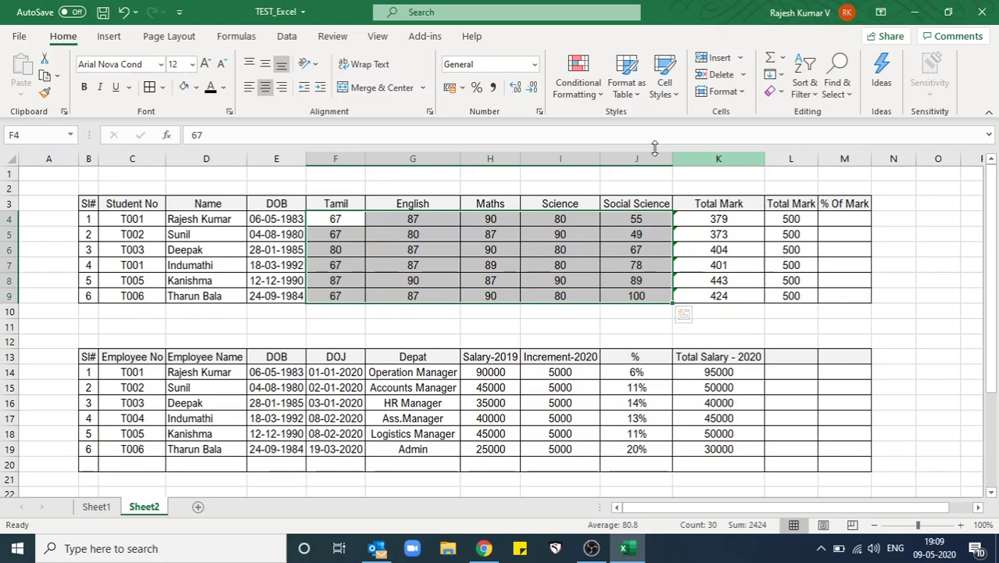
Apply a Bottom 3 Items rule, shading the Tamil 67s and Social Science 55, 49, 67 light red
click(578, 86)
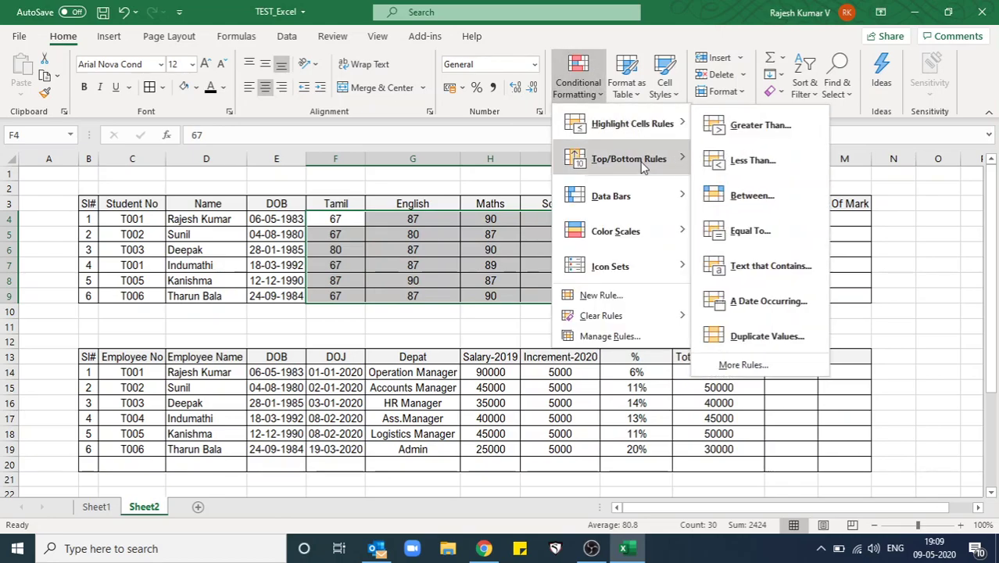
mouse_move(627, 159)
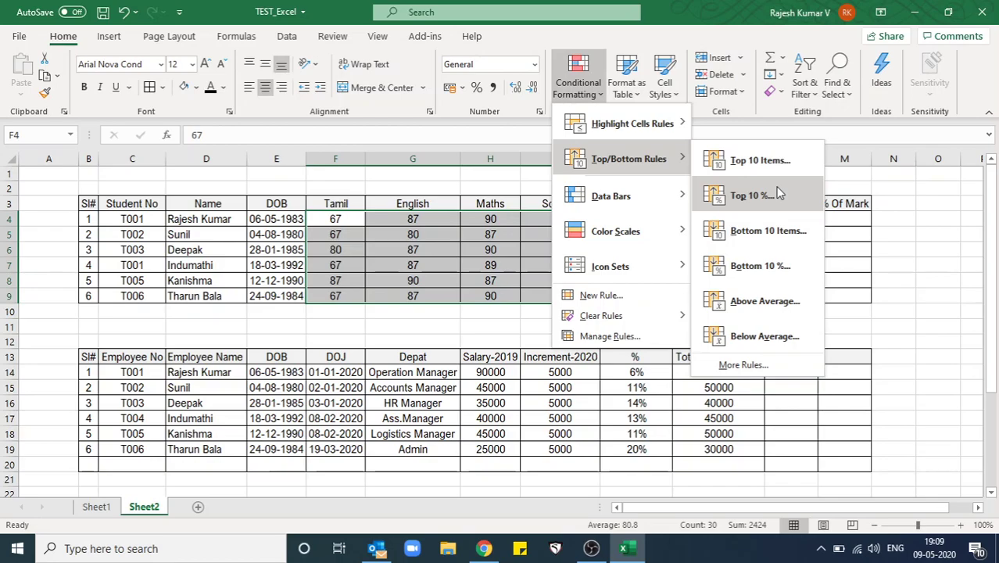
click(786, 231)
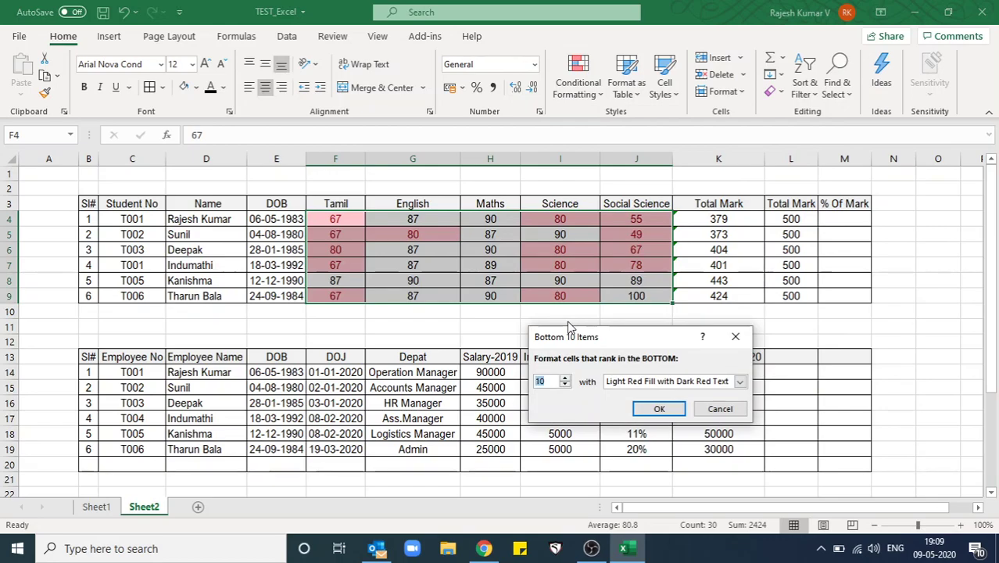
text(3)
key(Return)
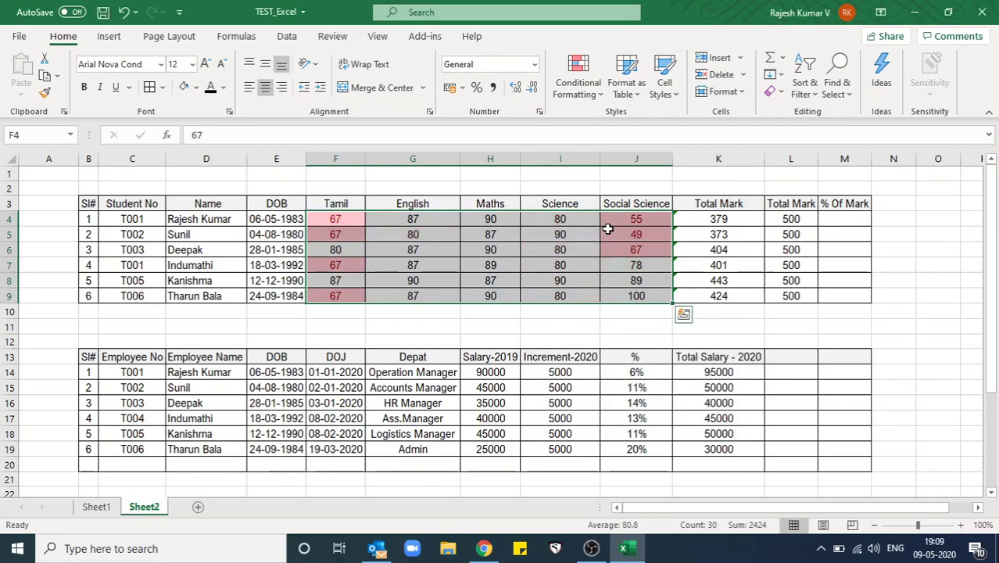
click(579, 78)
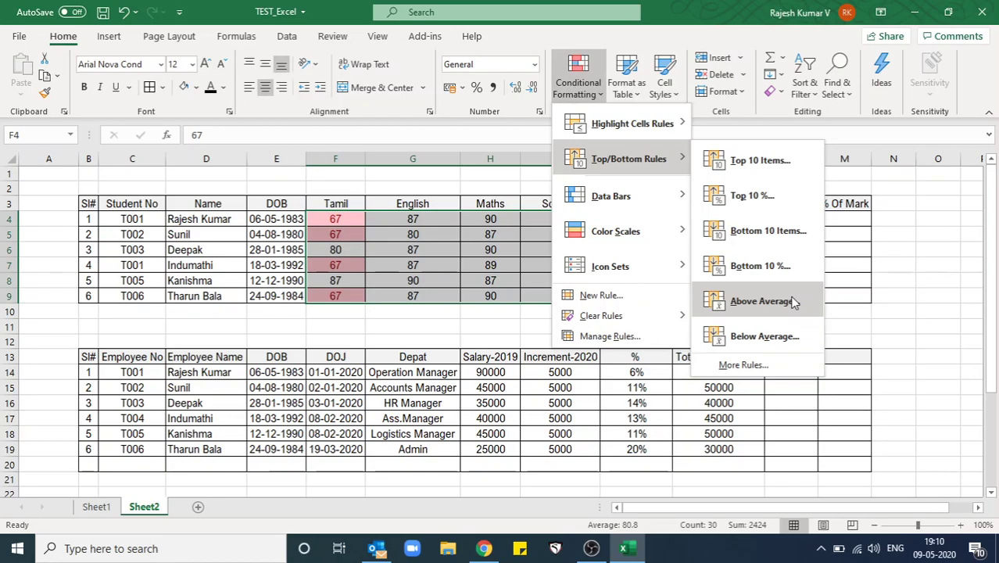
Undo the bottom-three rule and apply an Above Average highlight to the subject marks
key(Escape)
key(Escape)
key(ctrl+z)
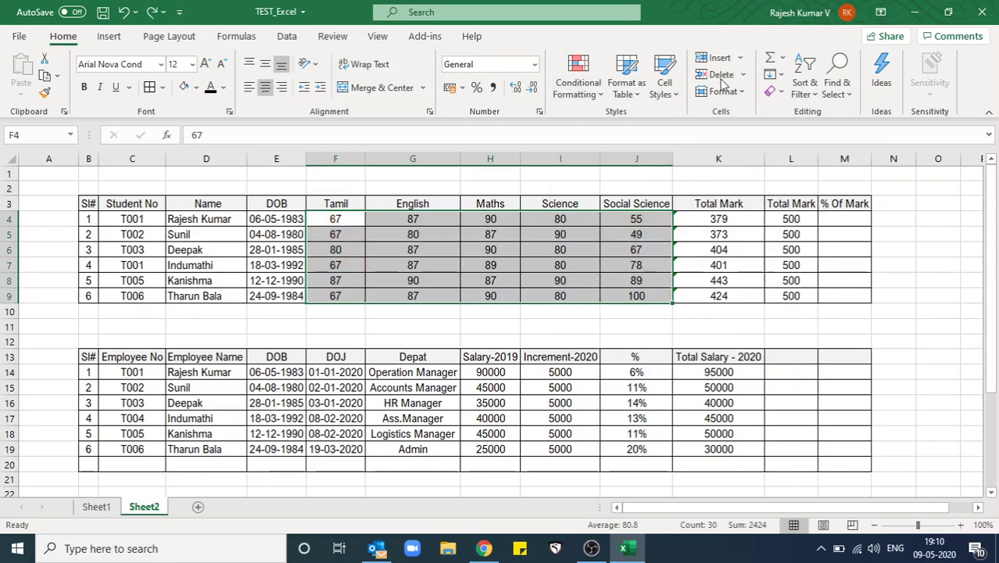
click(579, 78)
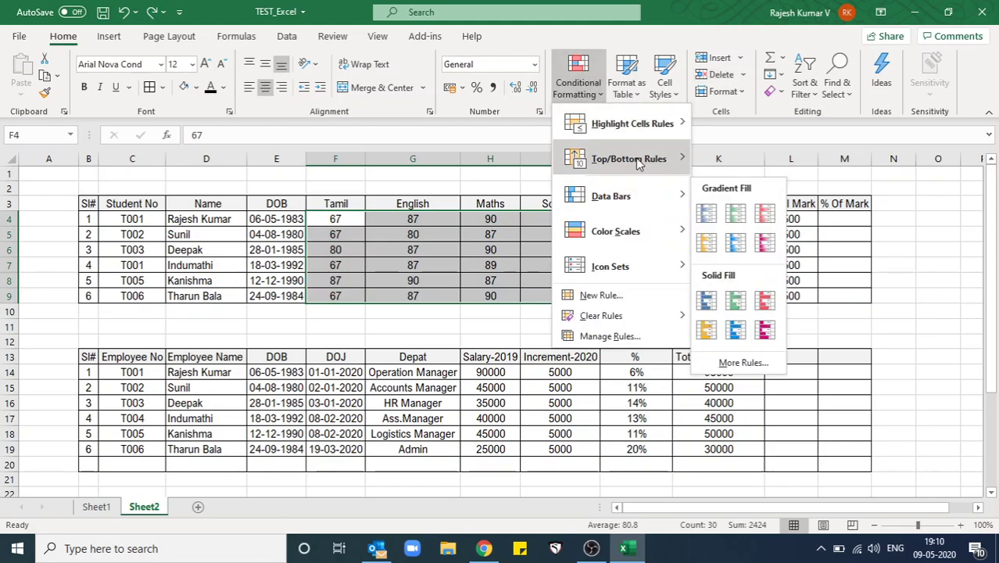
click(735, 301)
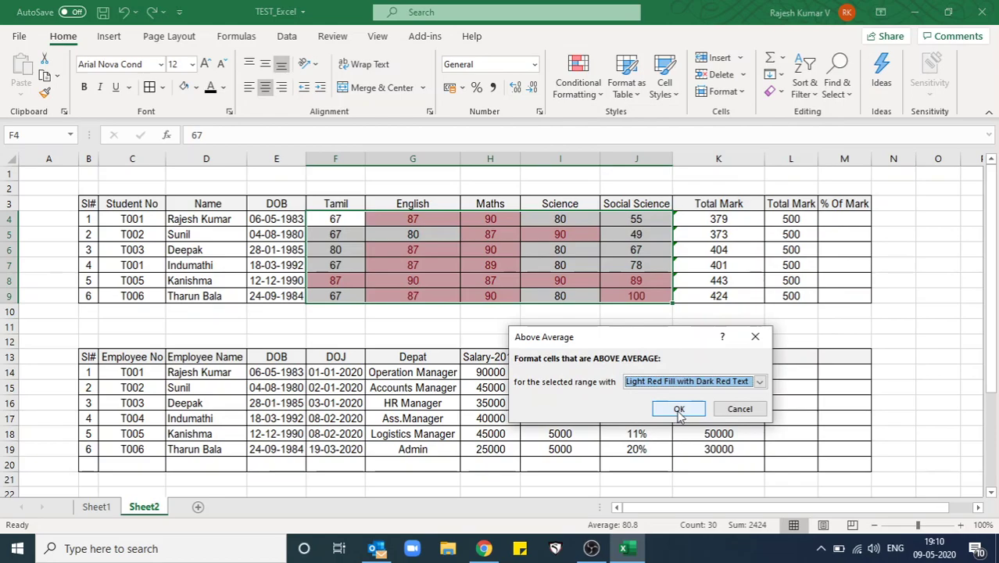
click(679, 410)
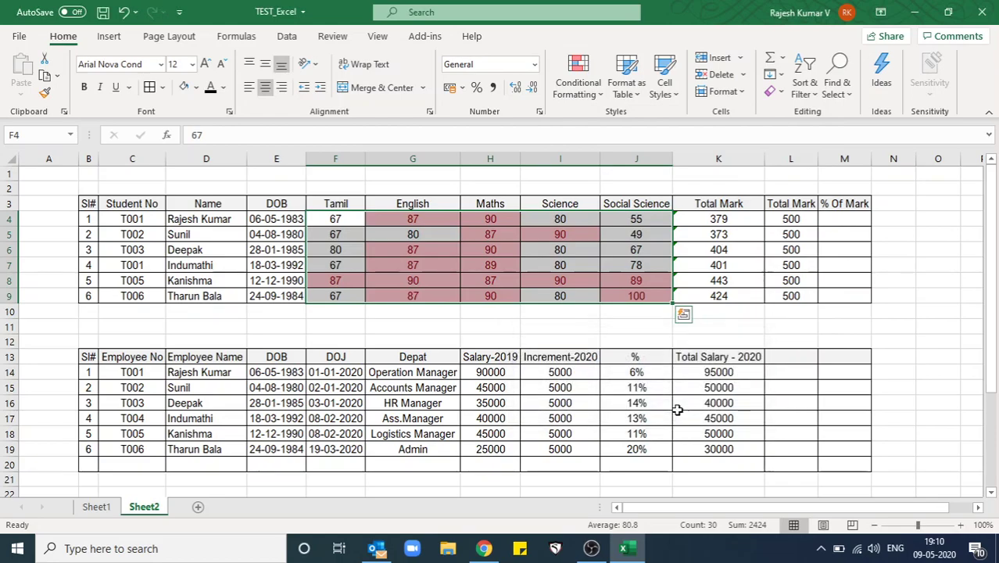
Inspect the above-average highlights on the Maths and Tamil marks, then undo the rule
click(490, 271)
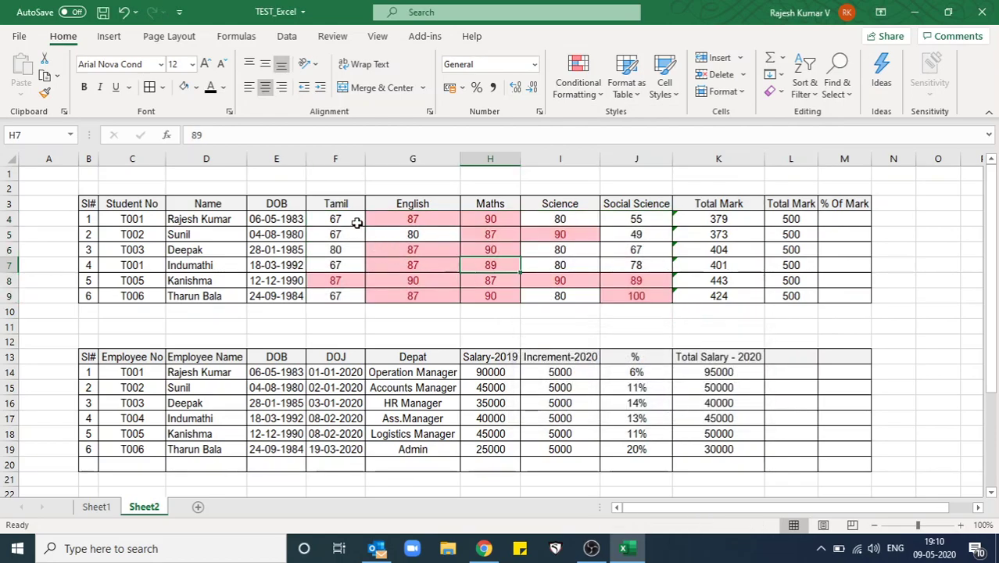
drag(356, 221, 346, 297)
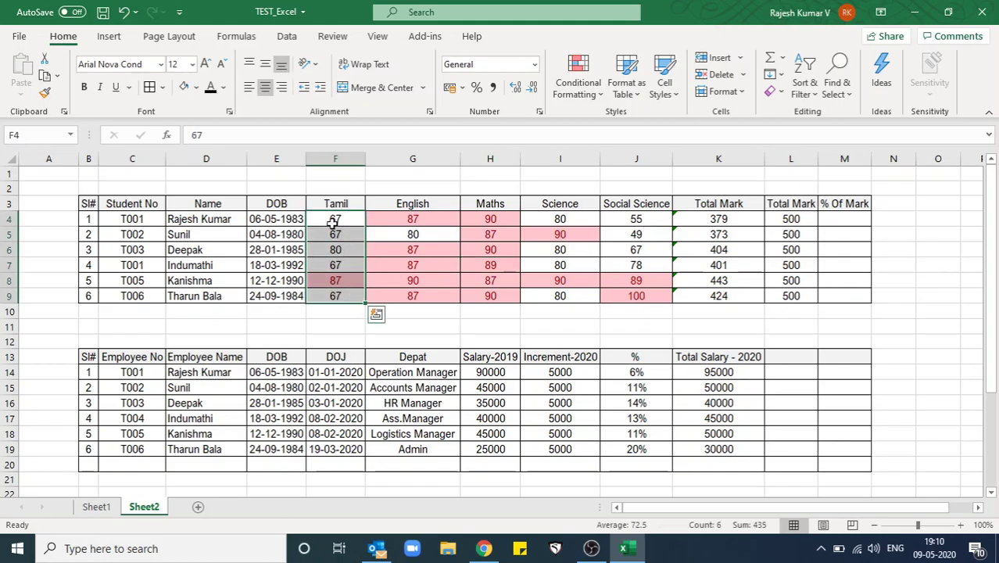
mouse_move(328, 222)
mouse_down()
mouse_move(607, 272)
mouse_move(641, 294)
mouse_up()
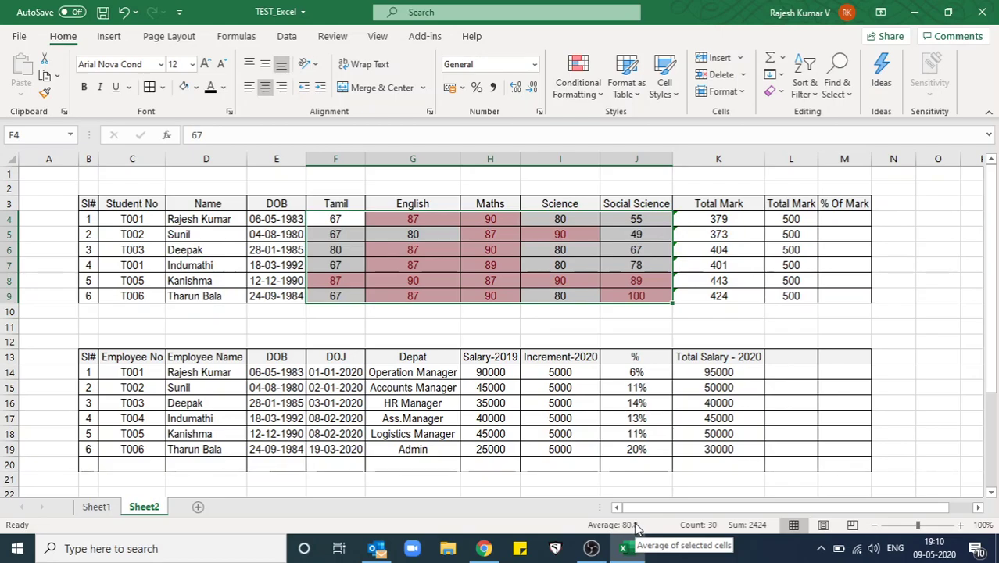
key(ctrl+z)
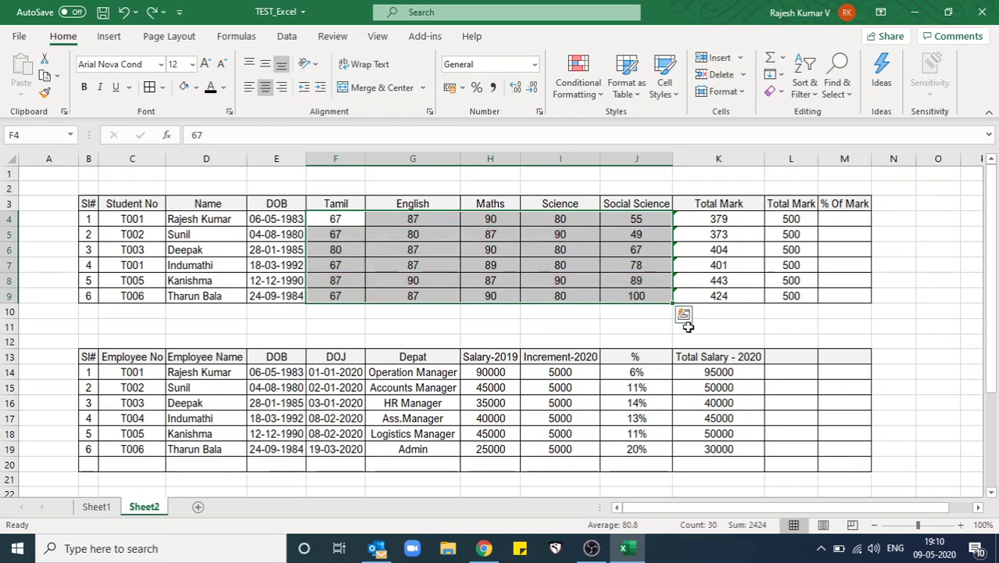
click(687, 326)
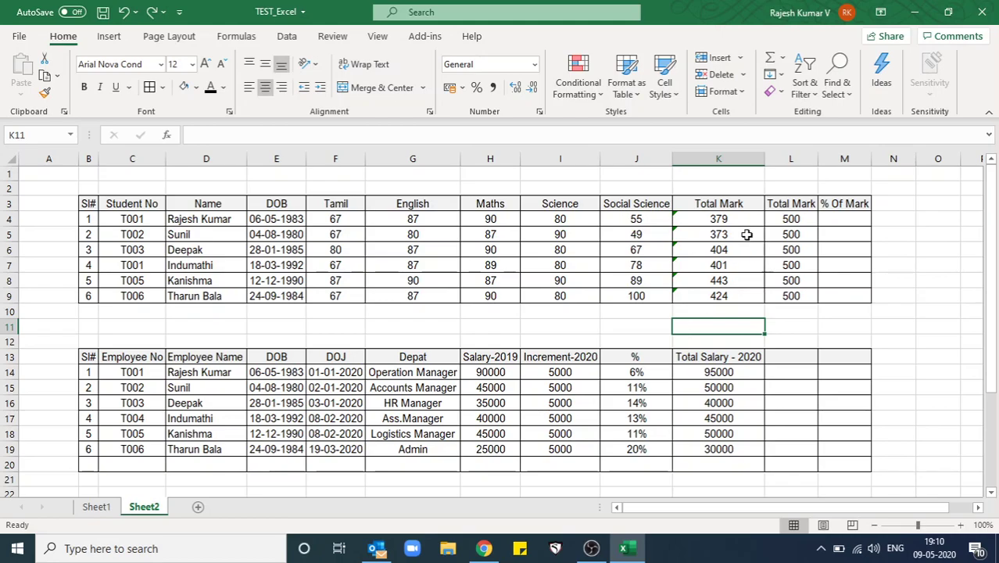
AutoSum the Total Mark values K4:K9 into cell K10
drag(734, 220, 738, 295)
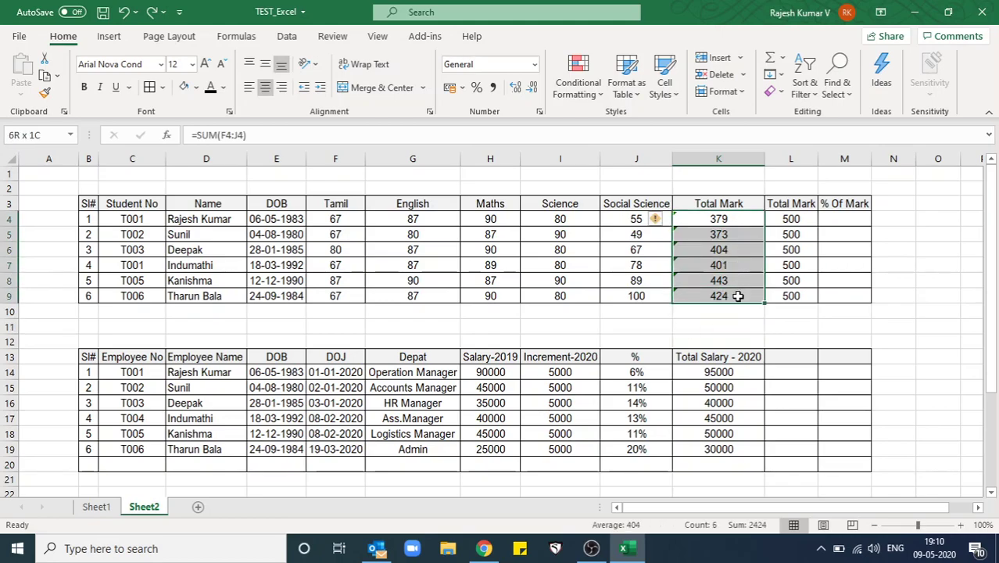
click(771, 59)
key(Down)
key(Down)
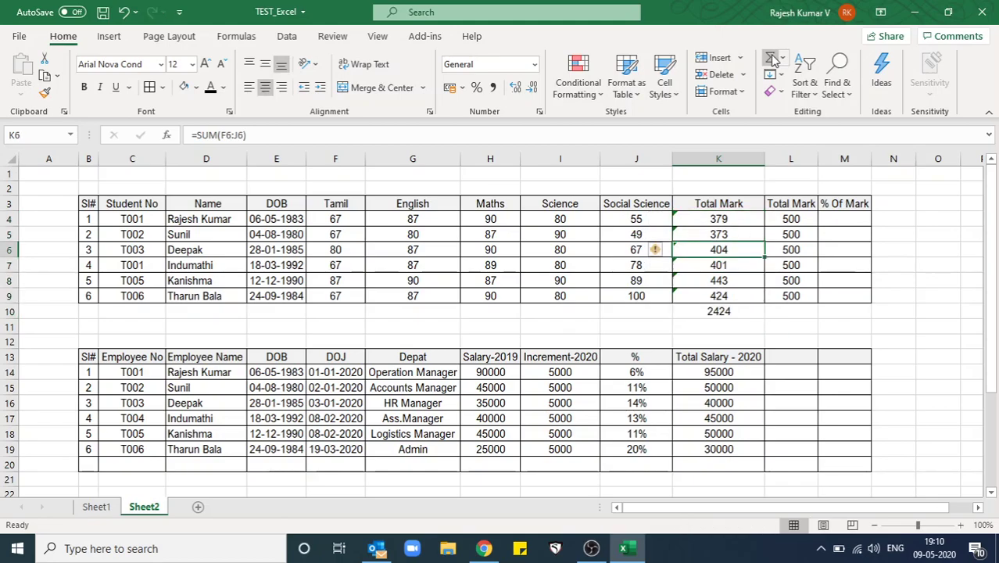
key(Up)
key(Up)
key(Up)
key(shift+Down)
key(shift+Down)
key(shift+Down)
key(shift+Down)
key(shift+Down)
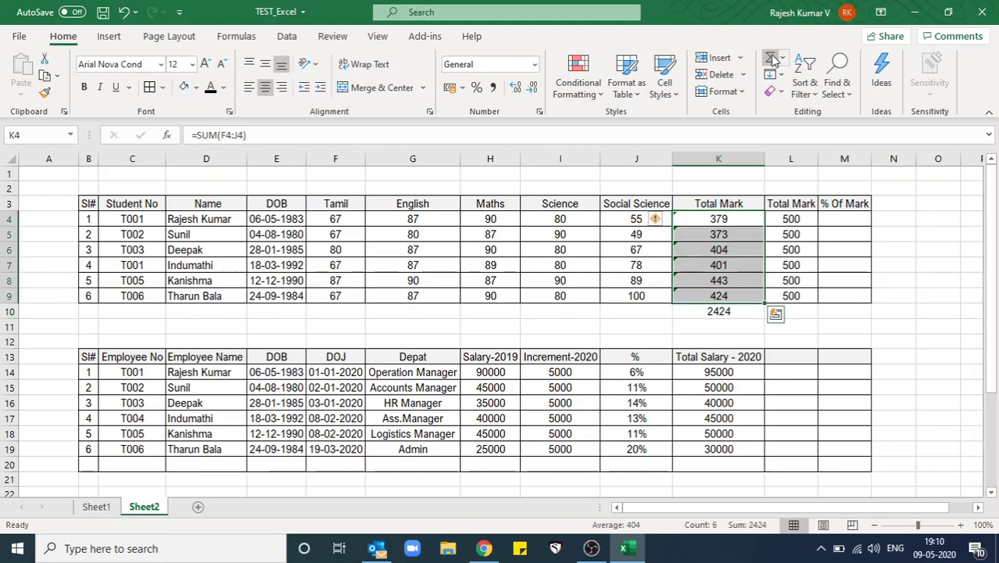
key(Down)
key(Down)
key(Down)
key(Down)
key(Down)
key(Down)
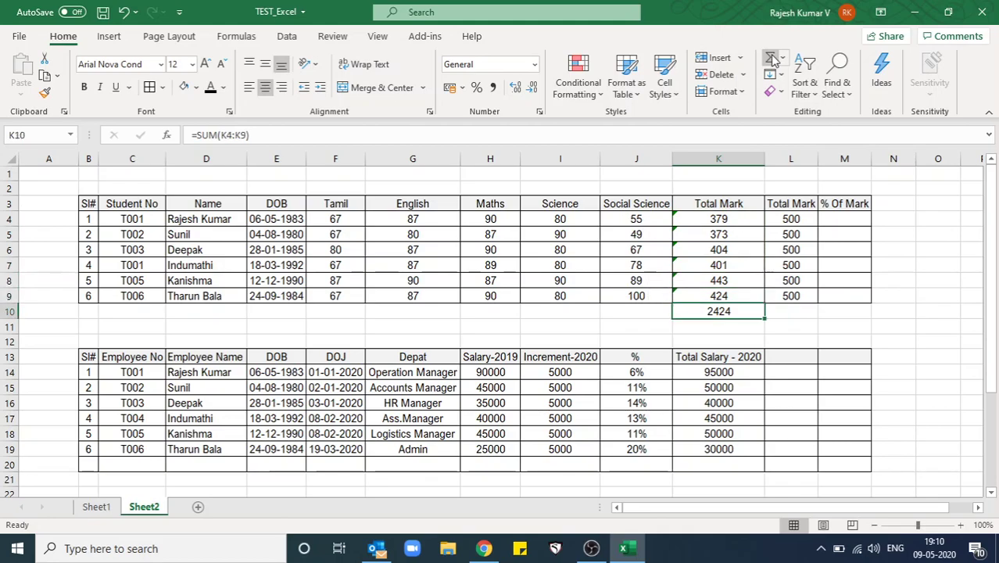
key(Up)
key(Left)
key(Right)
key(Down)
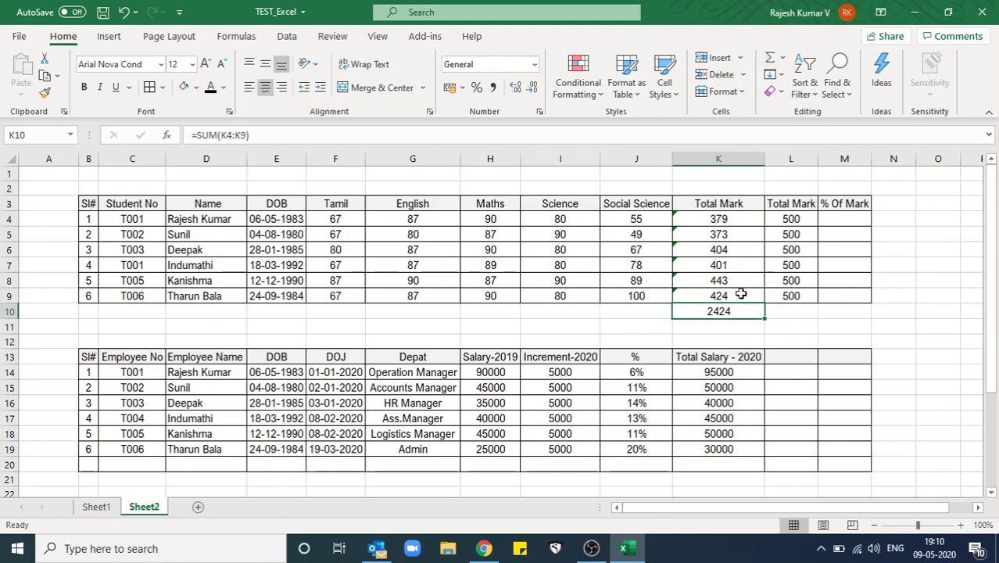
Edit K10 to =SUM(K4:K9)/6 so it shows the average mark 404
double_click(693, 311)
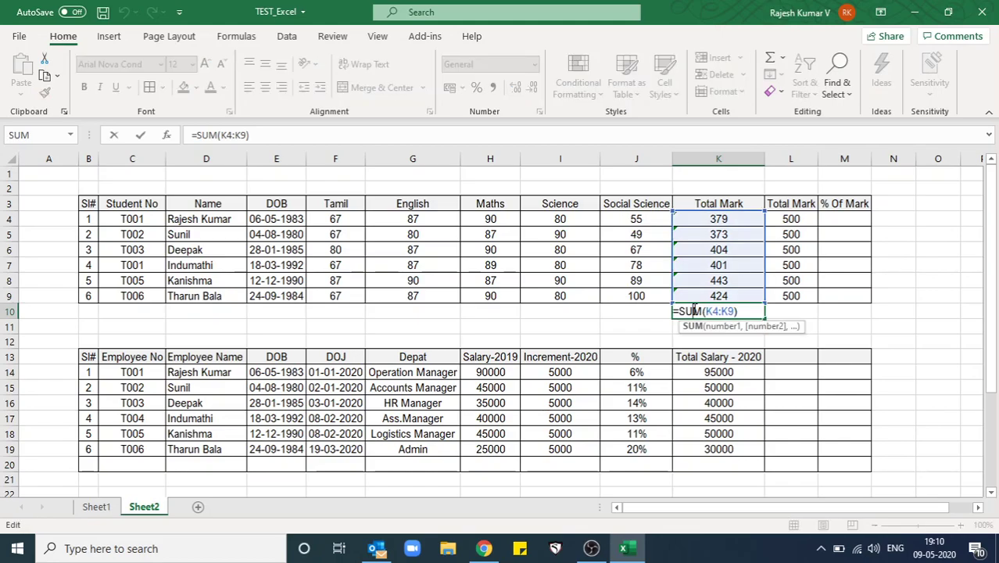
click(757, 313)
text(/6)
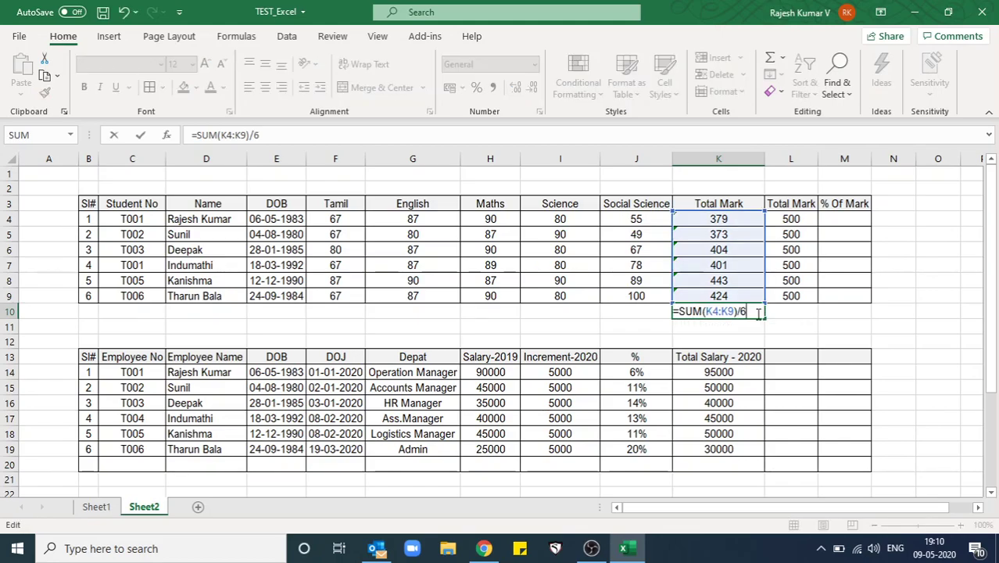
key(Return)
click(757, 312)
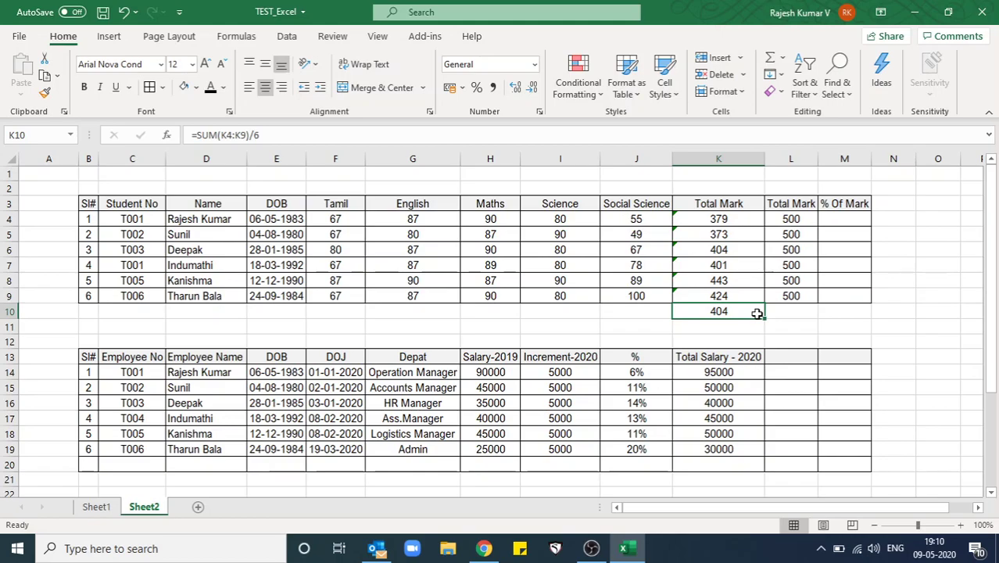
Select the Total Mark values K4:K9 and open Conditional Formatting
key(Up)
key(Up)
key(Up)
key(Up)
key(Up)
key(Up)
key(shift+Down)
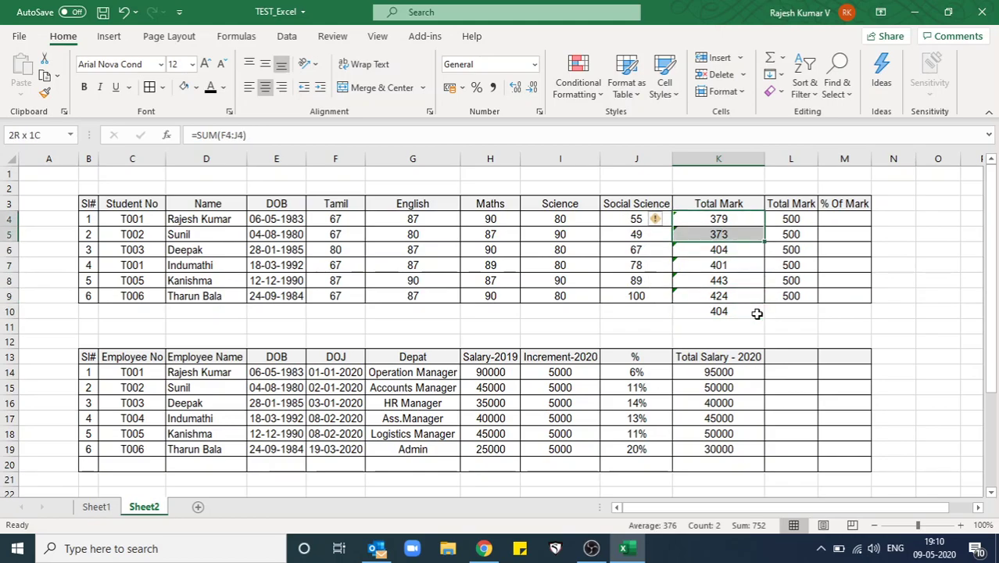
key(shift+Down)
key(shift+Down)
key(shift+Down)
key(shift+Down)
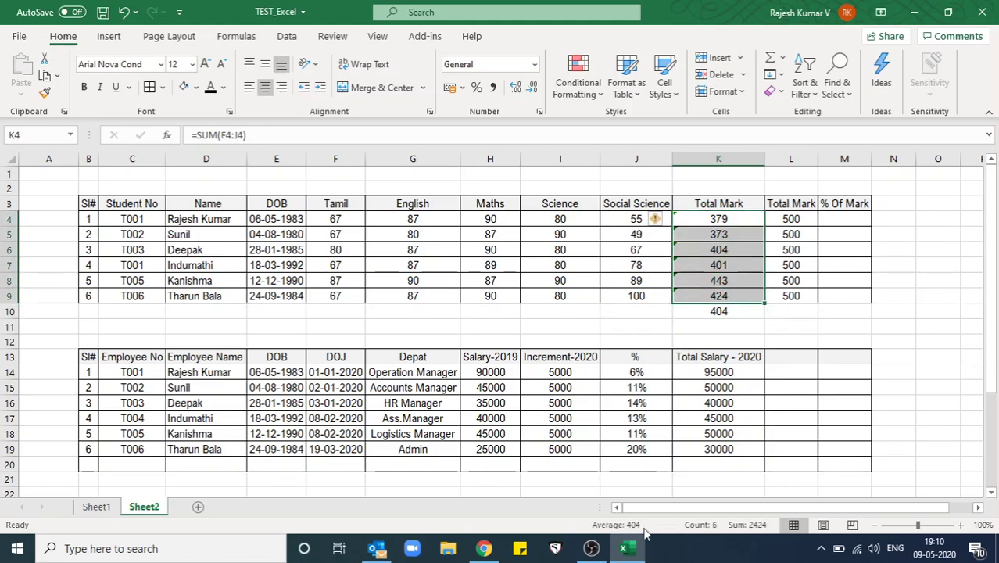
click(559, 94)
mouse_move(627, 159)
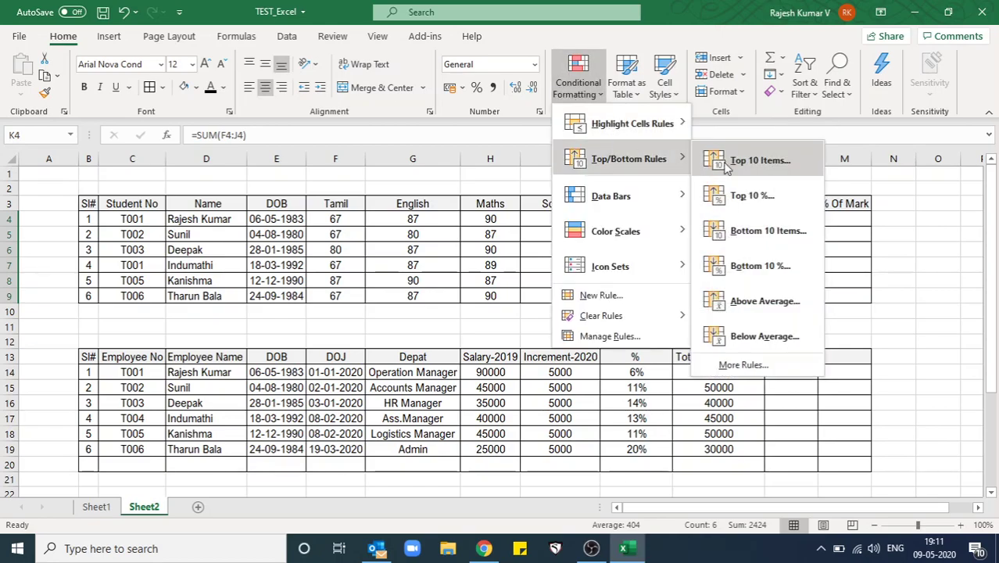
click(765, 301)
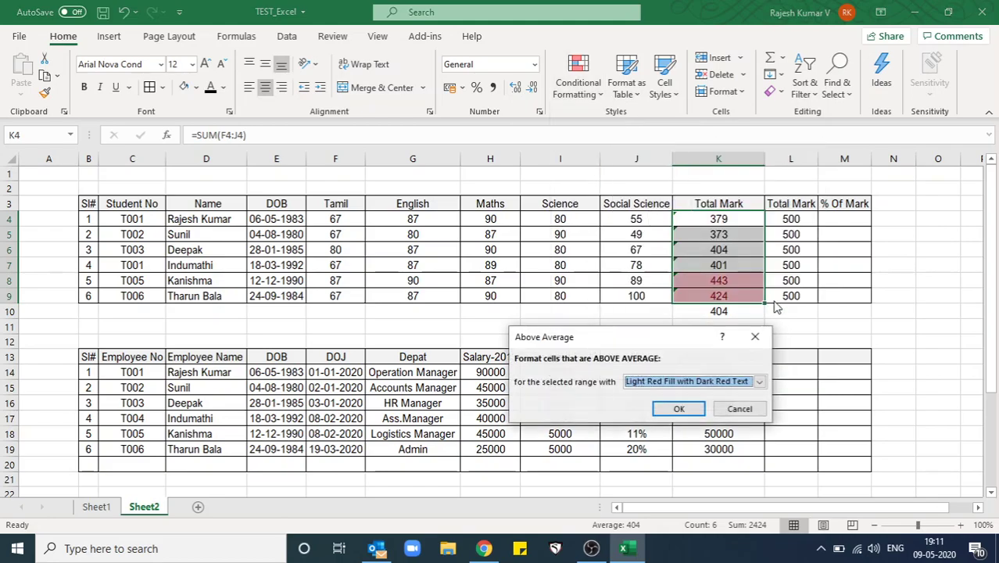
click(678, 409)
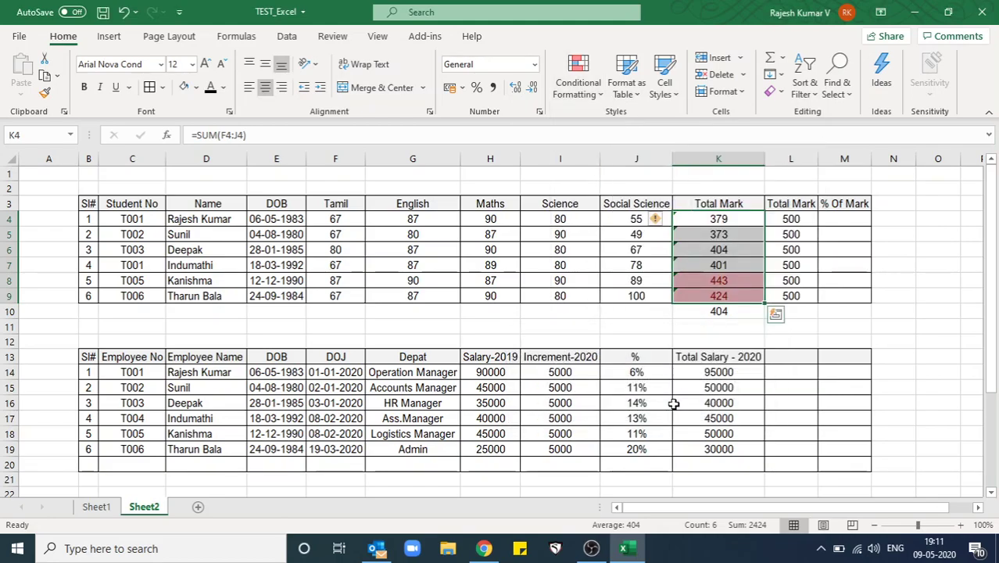
click(747, 308)
key(ctrl+b)
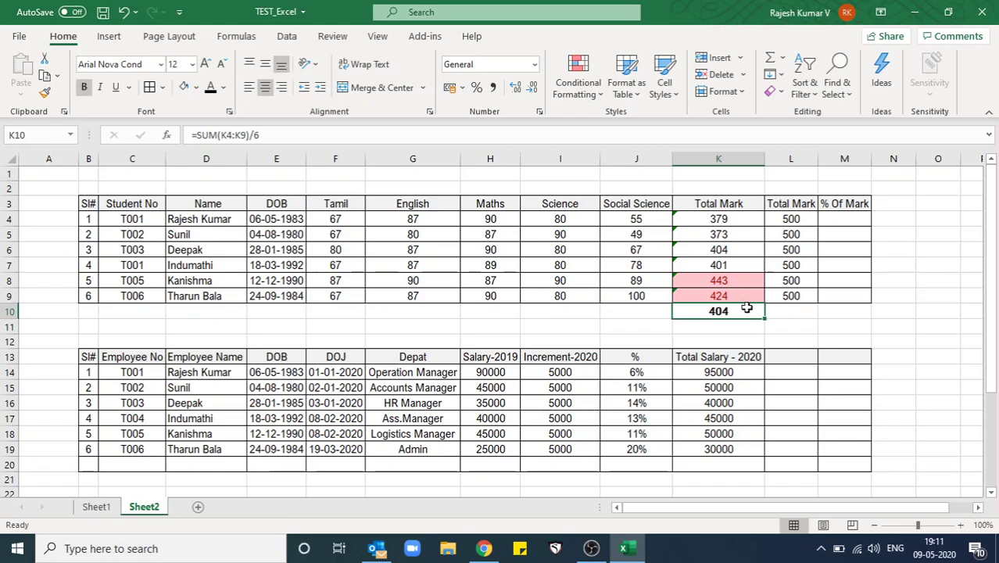
drag(716, 280, 725, 292)
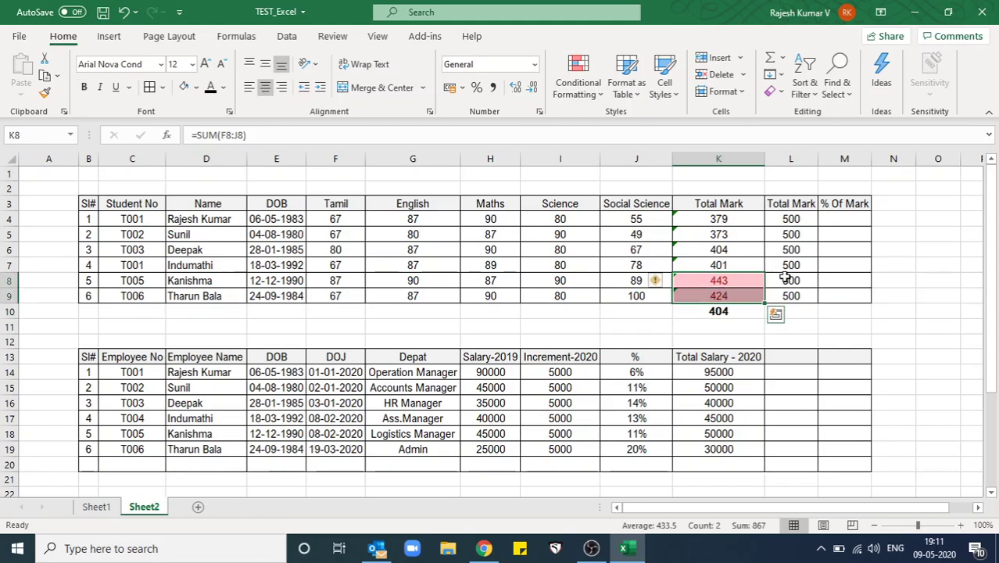
key(ctrl+z)
key(ctrl+z)
key(ctrl+z)
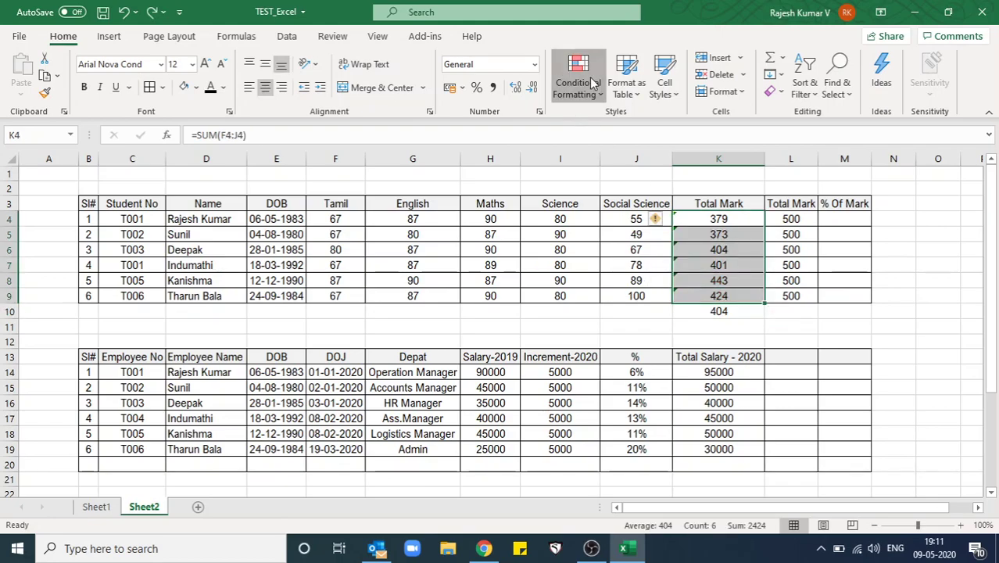
click(578, 82)
mouse_move(628, 159)
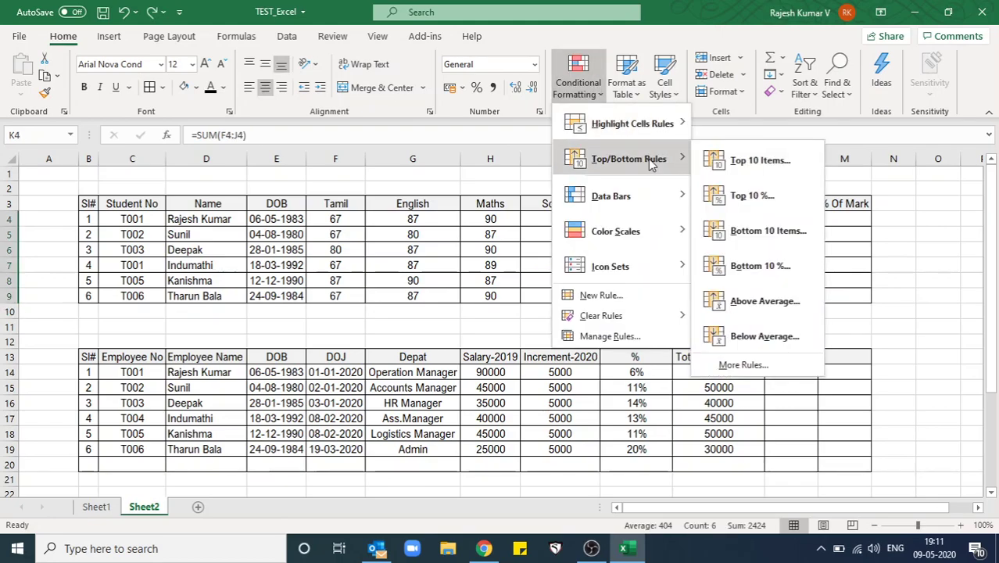
Apply a Below Average rule to K4:K9, shading 379, 373 and 401 light red
click(785, 336)
click(676, 407)
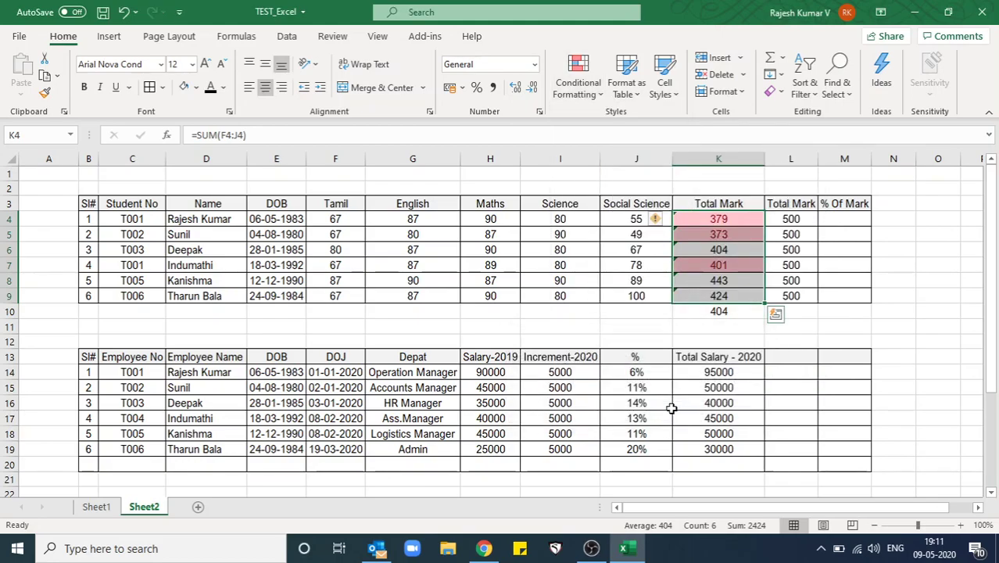
click(717, 333)
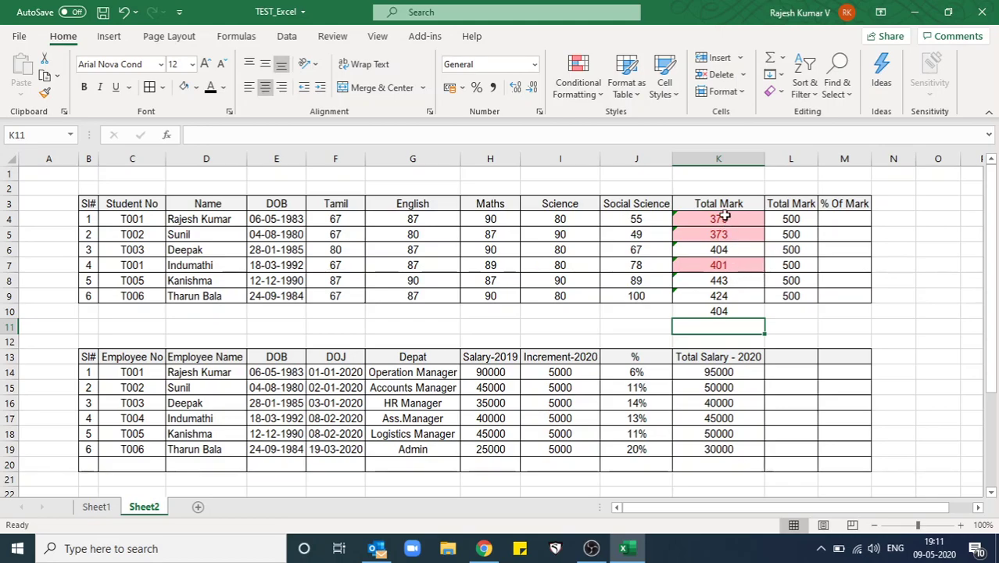
drag(718, 218, 726, 294)
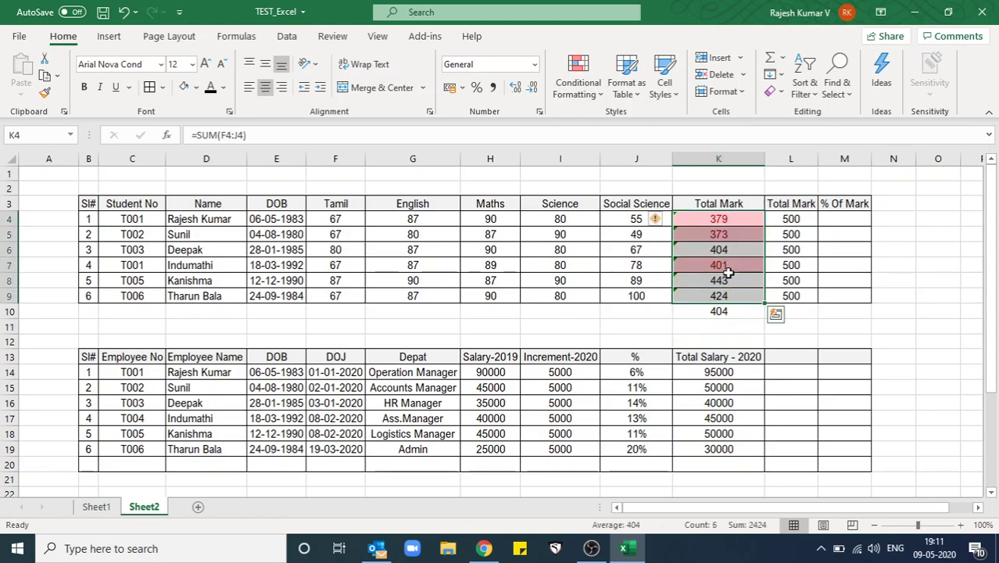
click(726, 263)
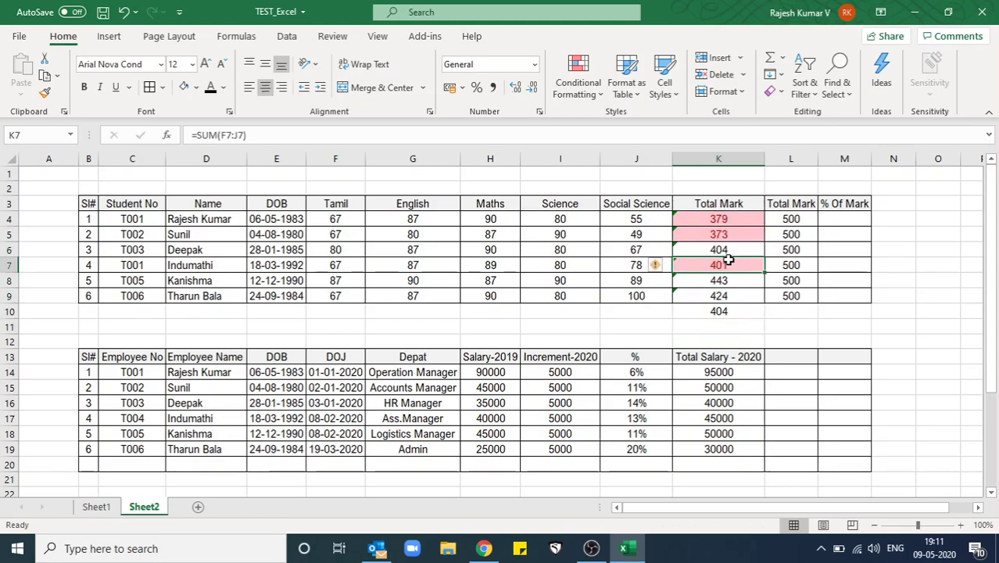
click(576, 88)
mouse_move(627, 159)
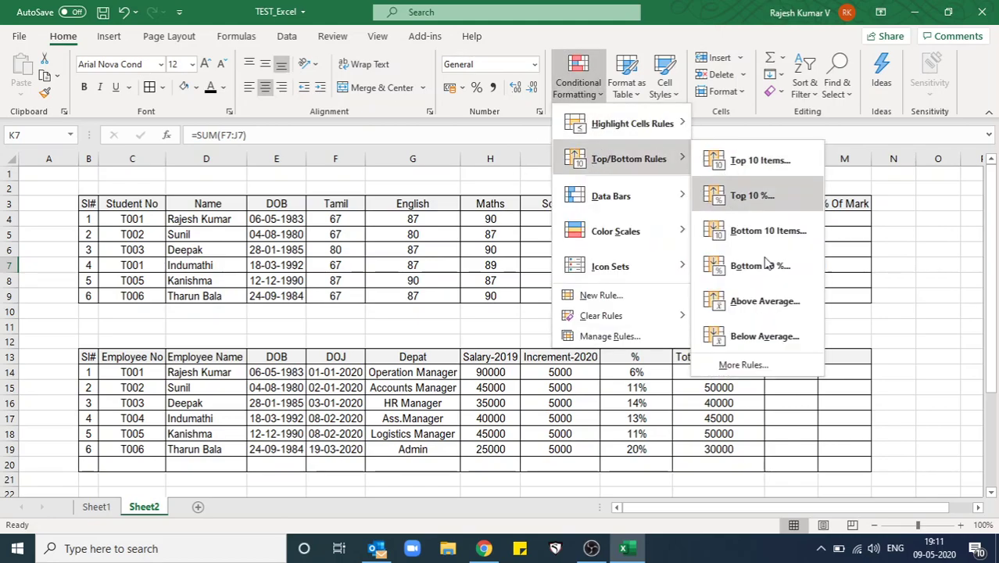
click(764, 336)
key(Return)
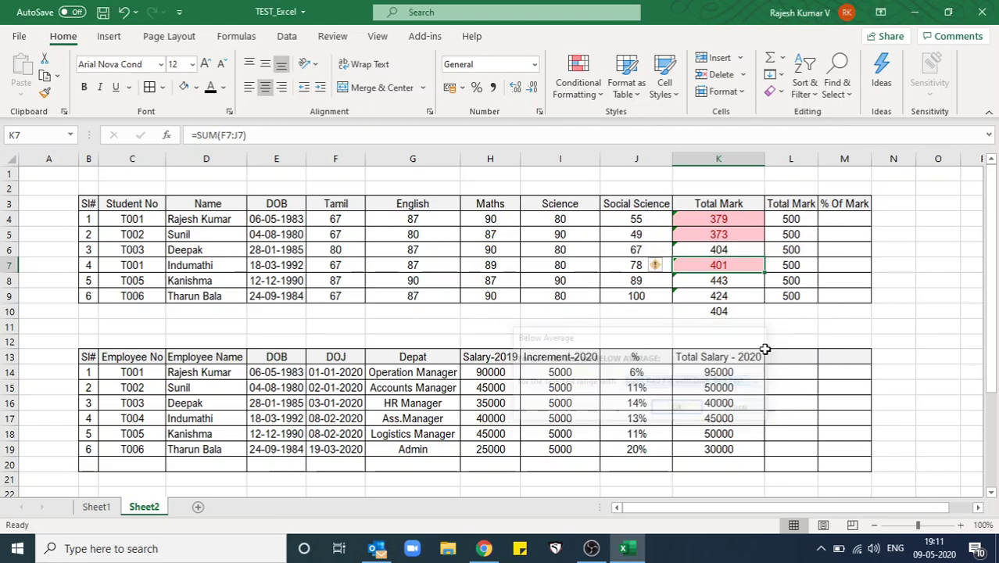
click(580, 87)
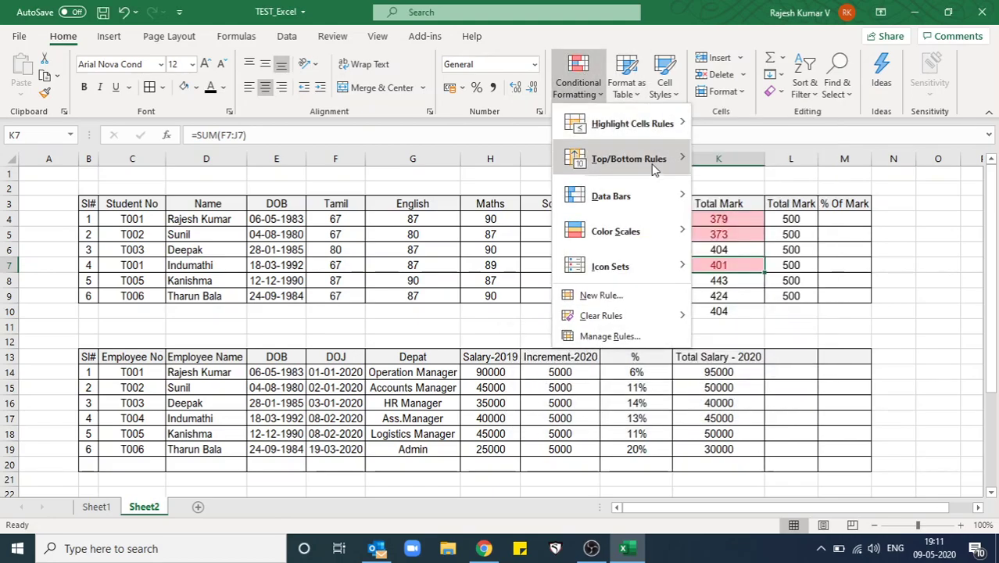
mouse_move(628, 158)
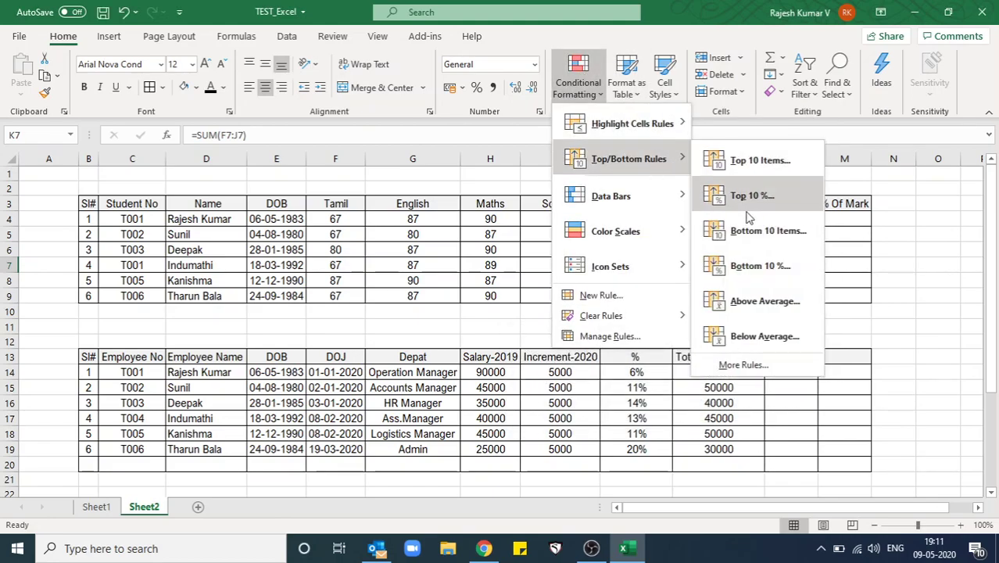
click(743, 364)
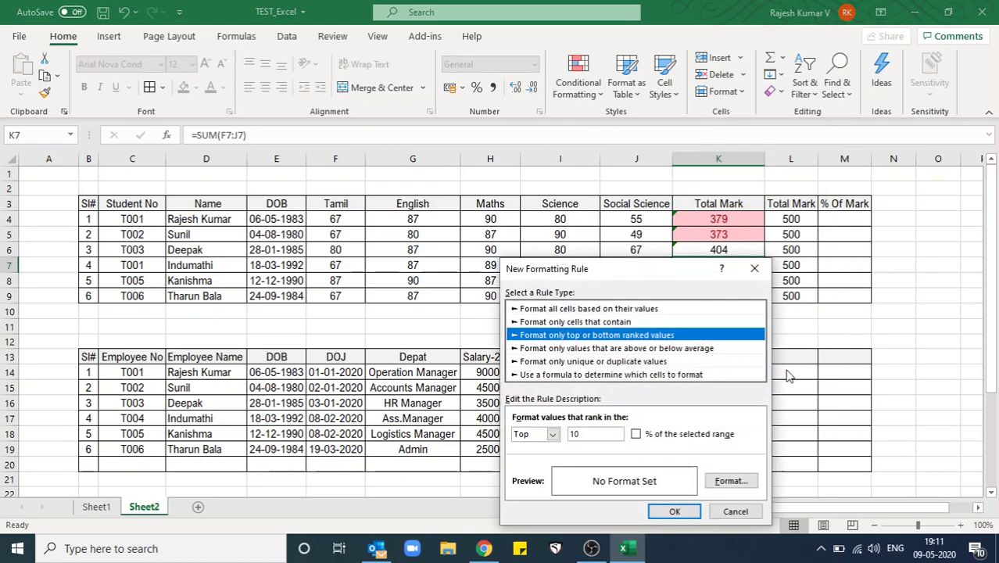
click(754, 268)
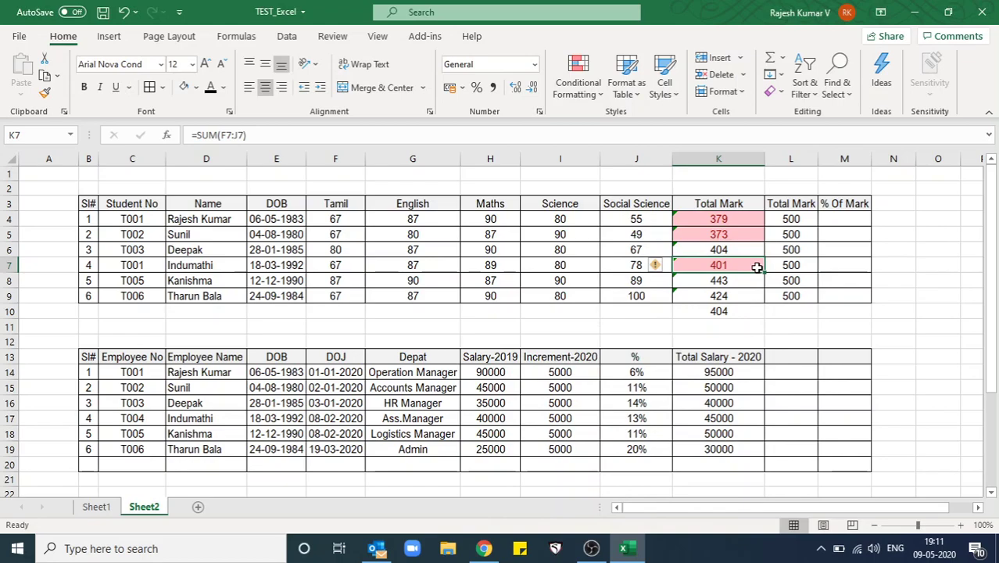
Clear all conditional formatting rules from the entire sheet
click(13, 159)
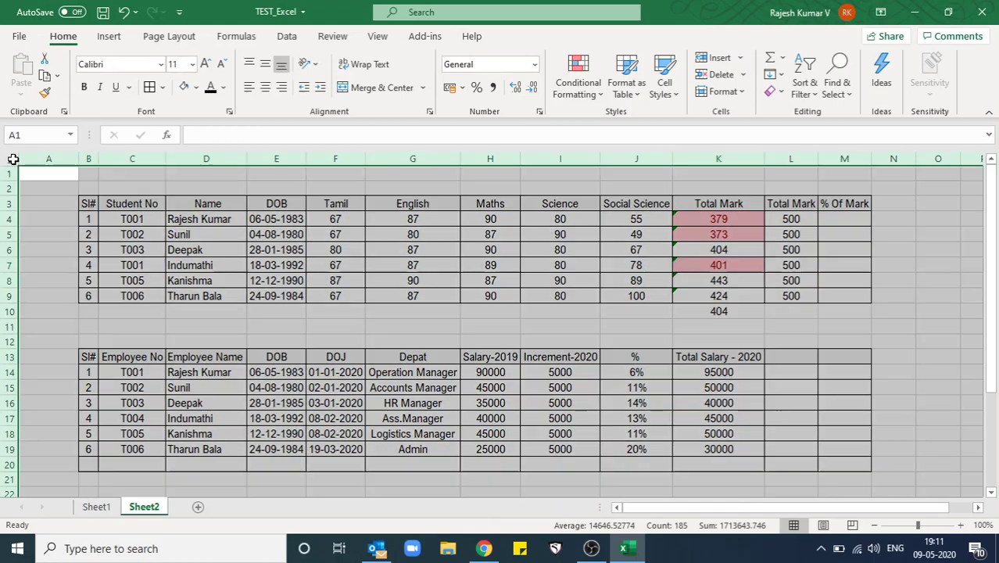
click(578, 84)
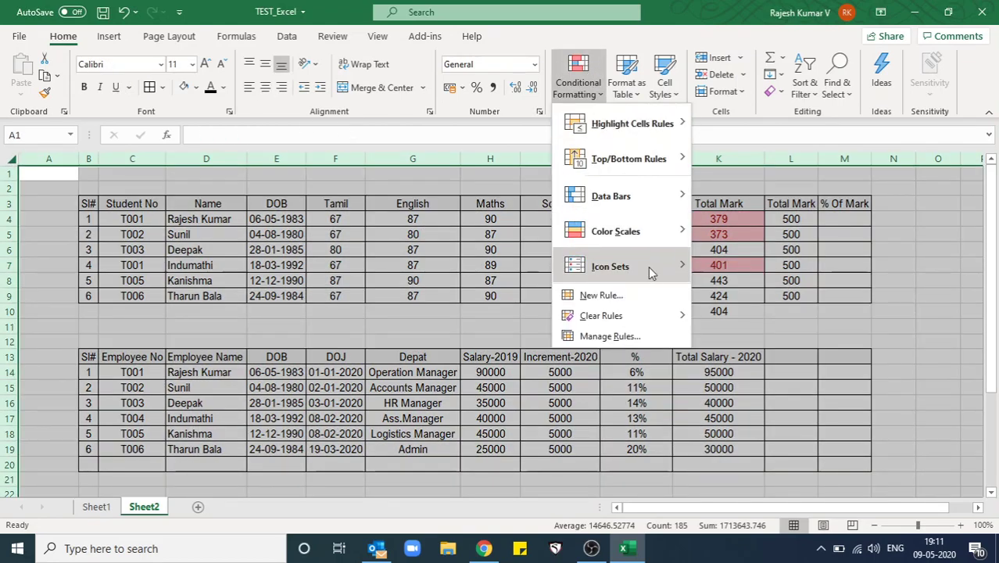
click(733, 317)
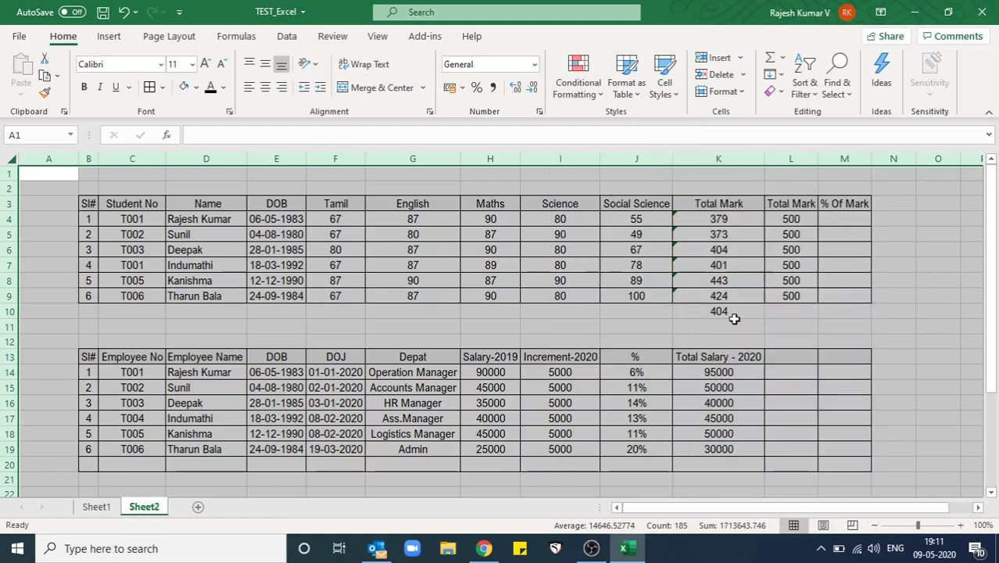
click(587, 311)
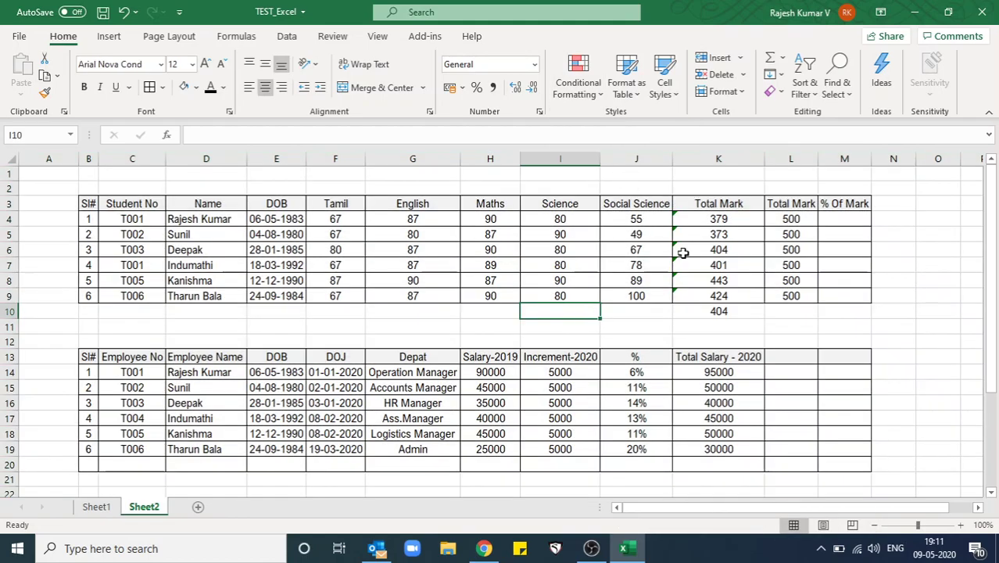
Select the Total Salary - 2020 values K14:K19 and open Conditional Formatting
drag(711, 219, 723, 297)
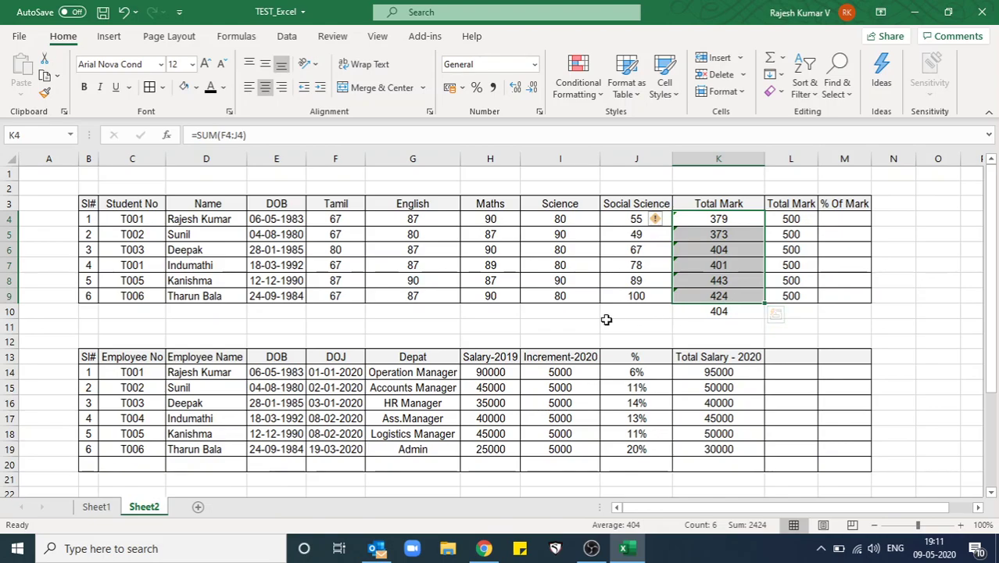
click(736, 372)
drag(737, 372, 736, 444)
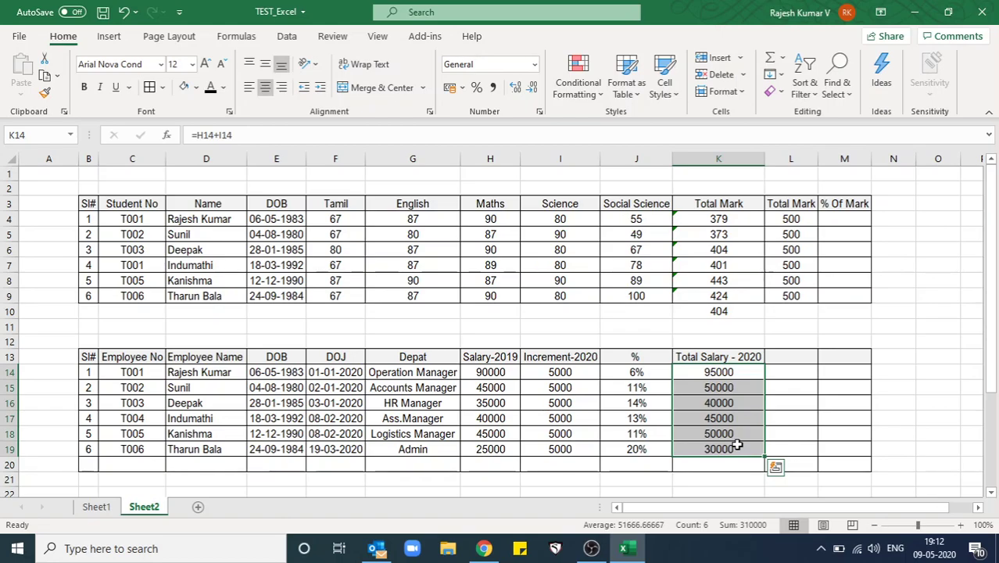
click(571, 91)
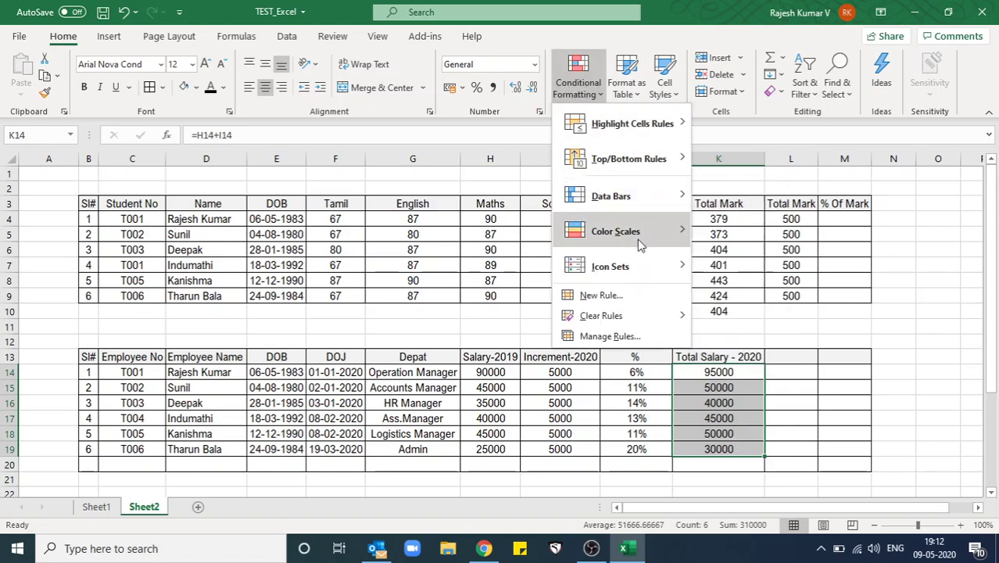
mouse_move(615, 231)
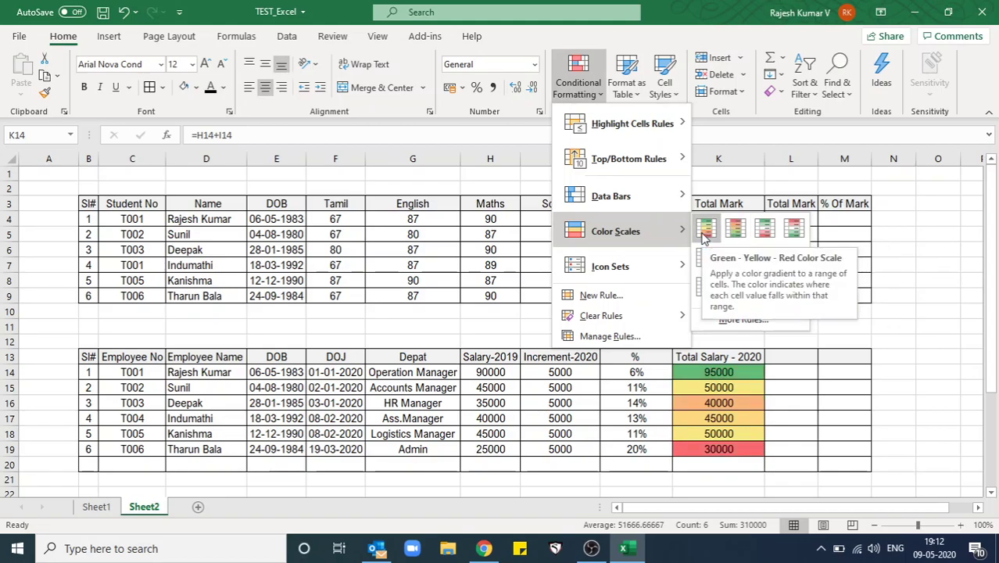
Apply a red-yellow-green colour scale to the Total Mark cells K4:K9
click(738, 372)
click(725, 218)
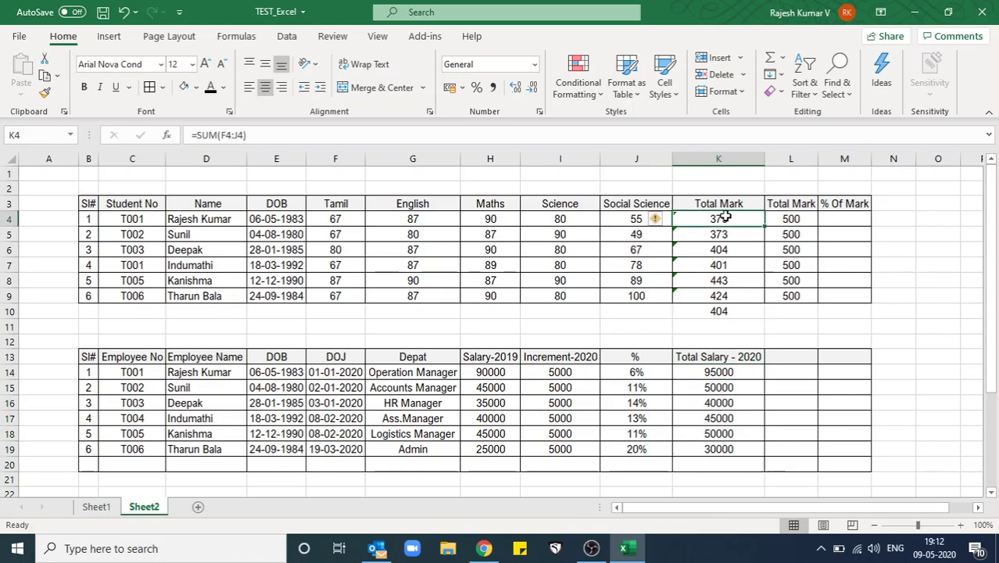
drag(725, 218, 733, 295)
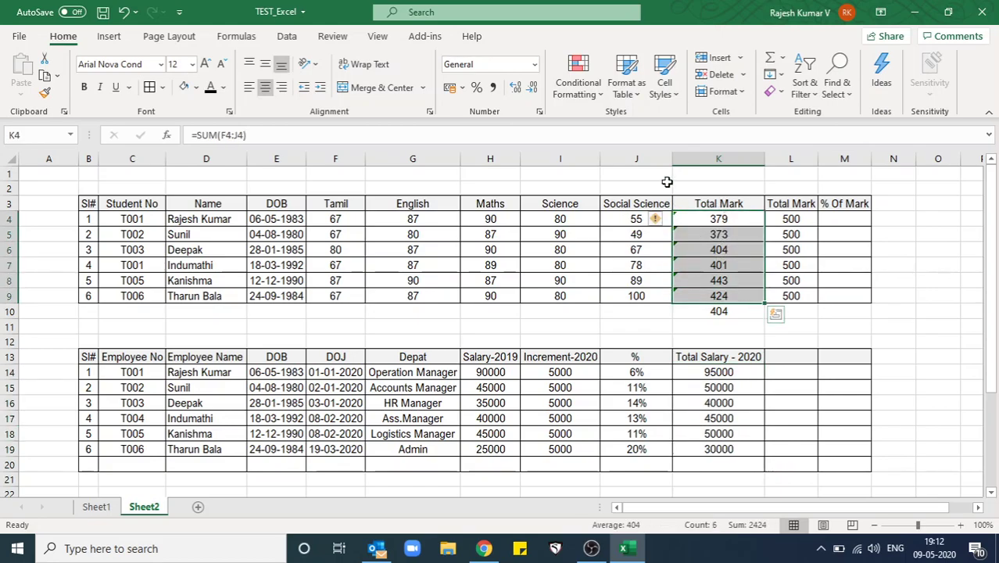
click(577, 88)
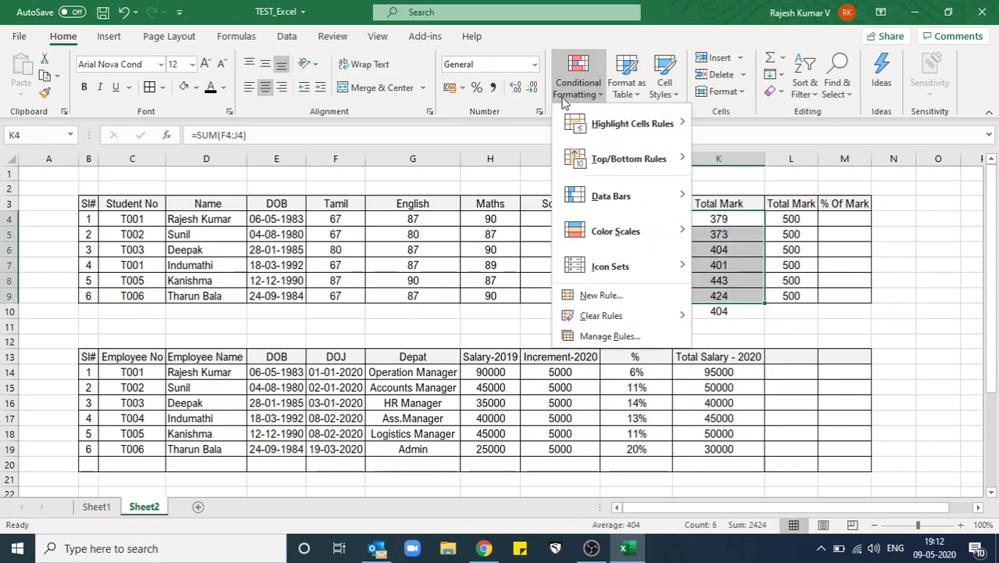
mouse_move(615, 232)
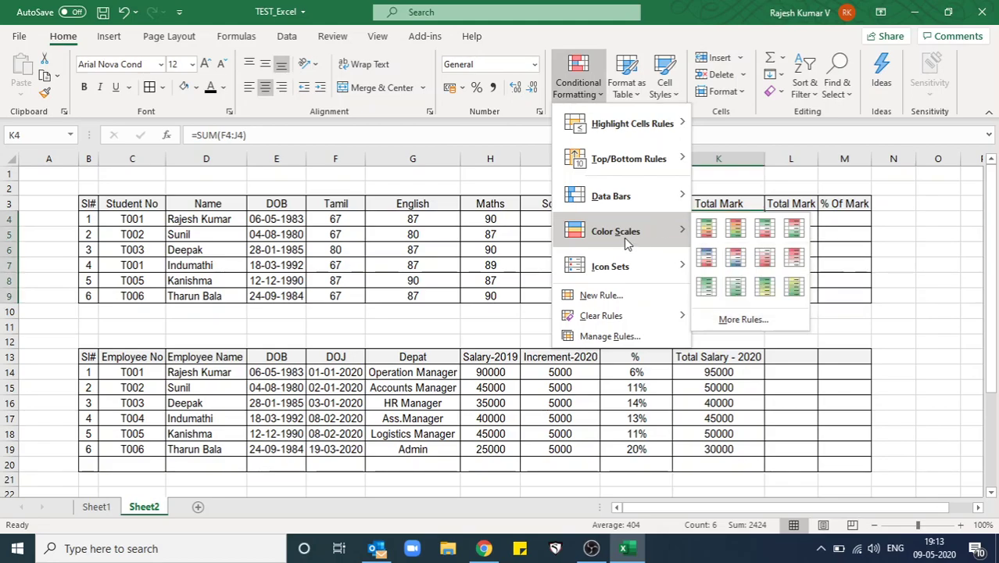
click(704, 228)
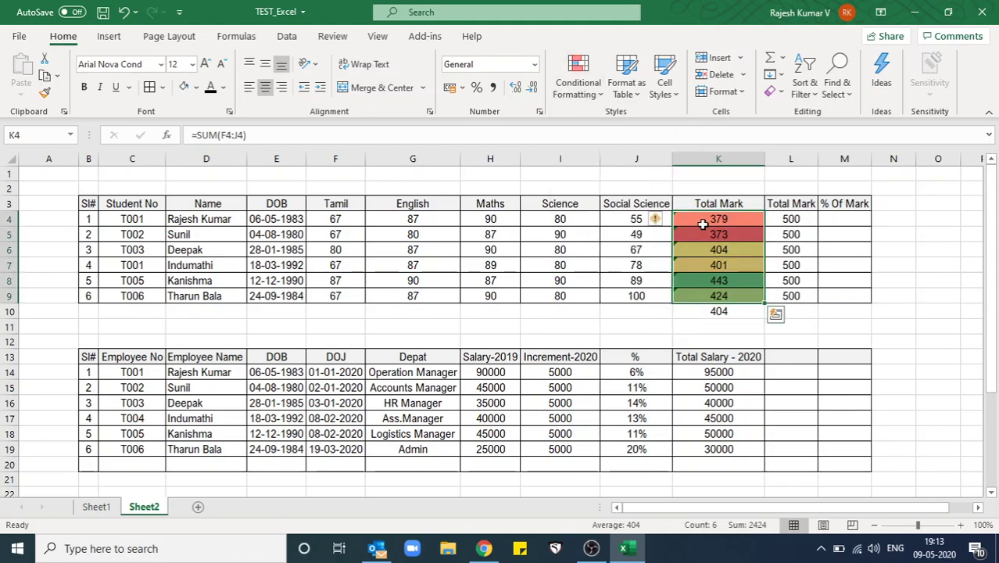
click(661, 254)
Test the colour scale by entering 200 in K4, then undo it
click(739, 280)
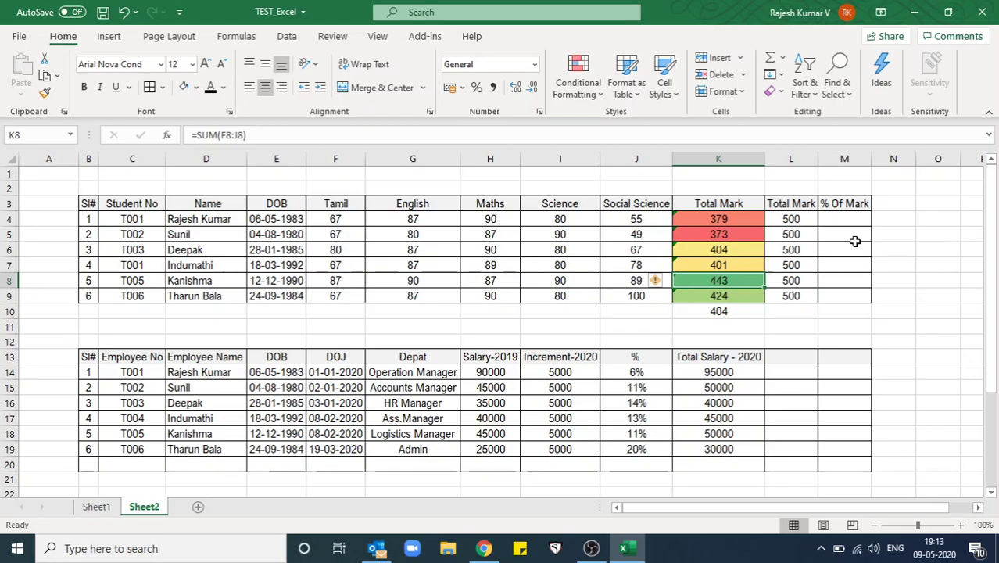
key(Down)
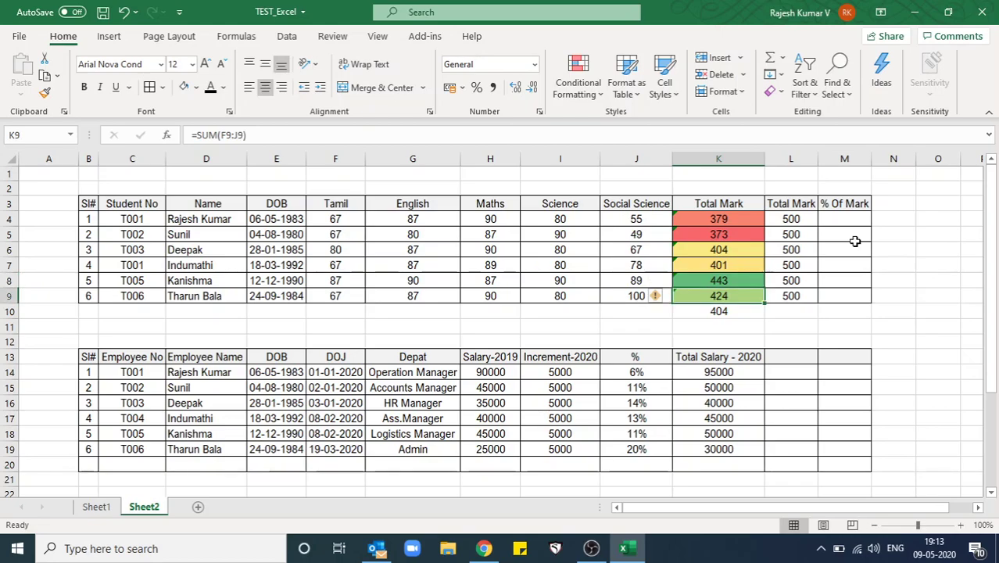
key(Up)
key(Up)
key(Up)
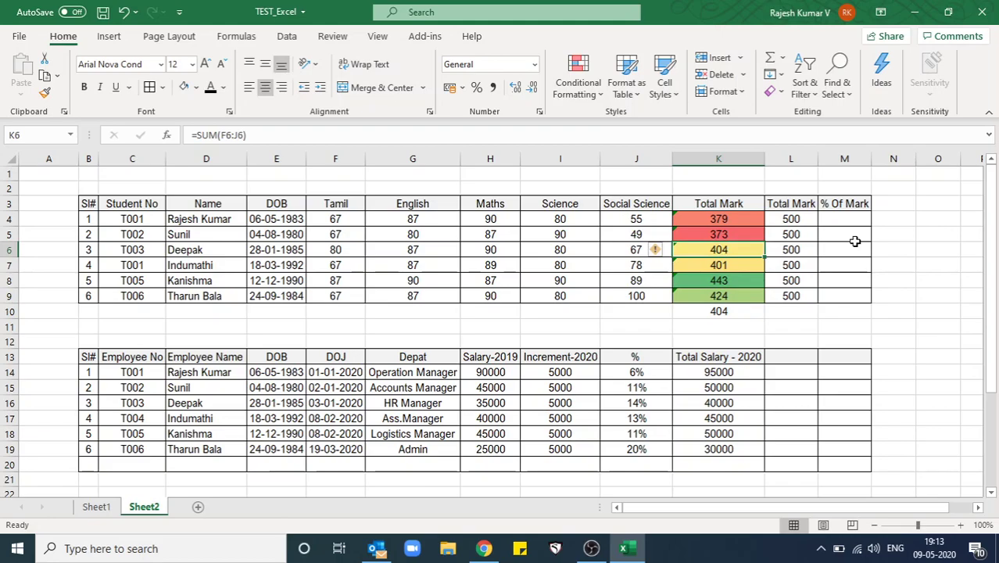
key(Up)
key(Up)
key(Down)
key(Up)
key(Down)
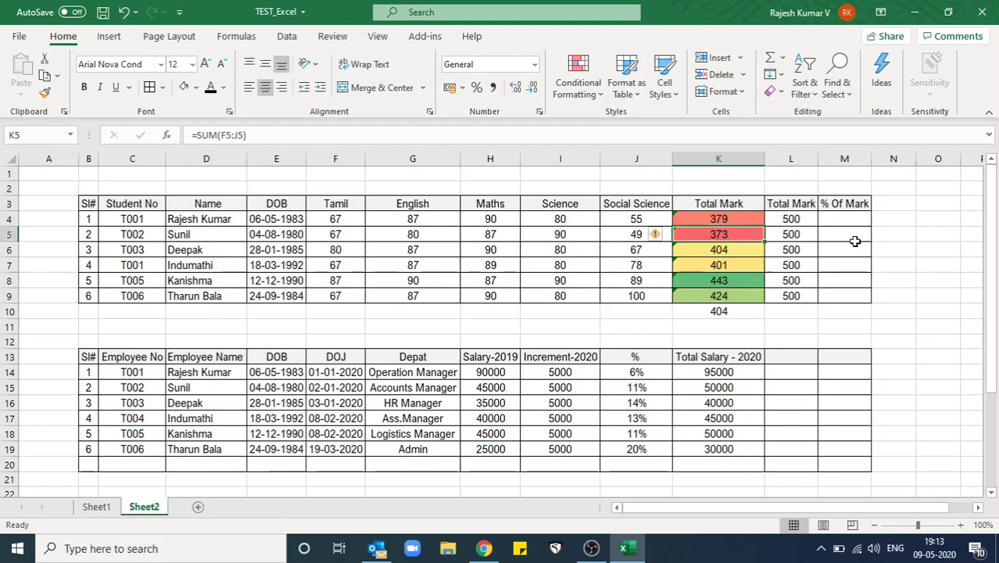
key(Up)
text(200)
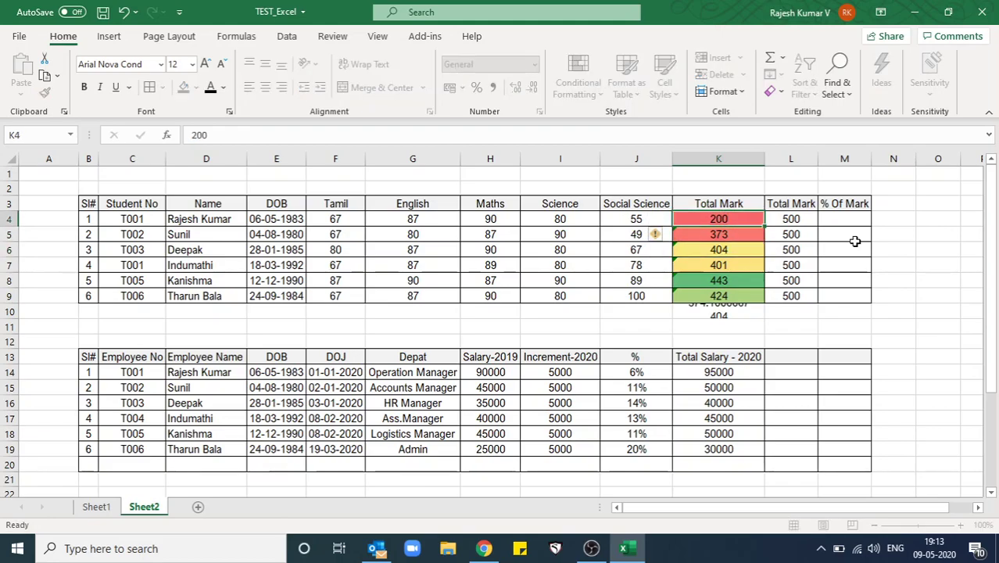
key(Return)
key(ctrl+z)
key(Up)
key(Down)
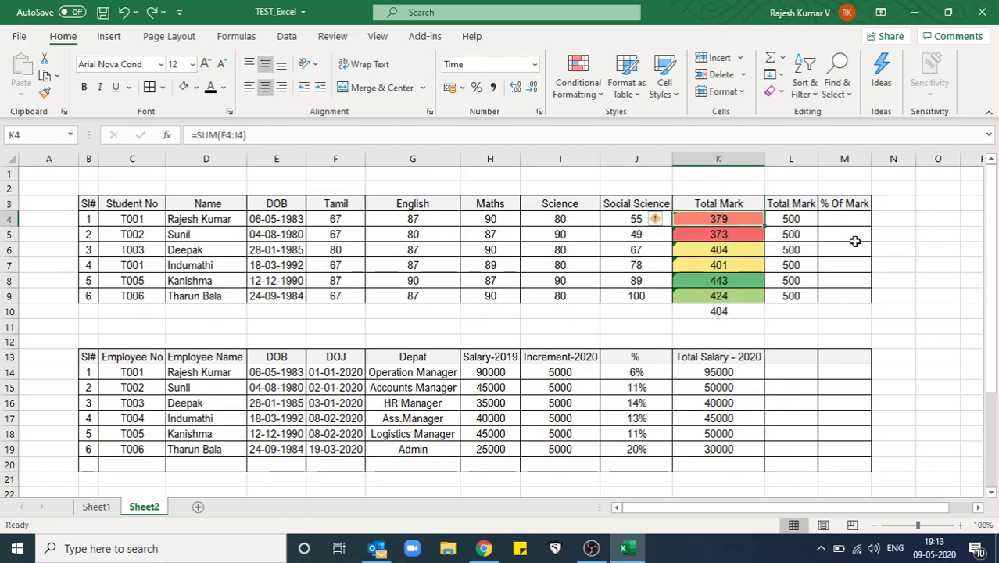
key(shift+Down)
key(shift+Down)
key(shift+Down)
key(shift+Down)
key(shift+Down)
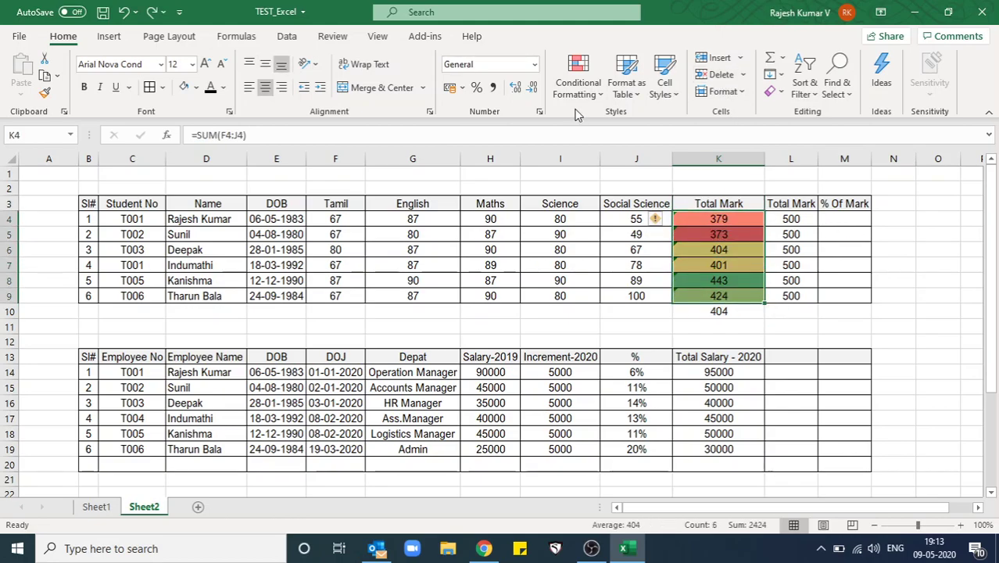
Switch K4:K9 to a green-yellow-red scale, making 373 and 379 green and 443 red
click(579, 79)
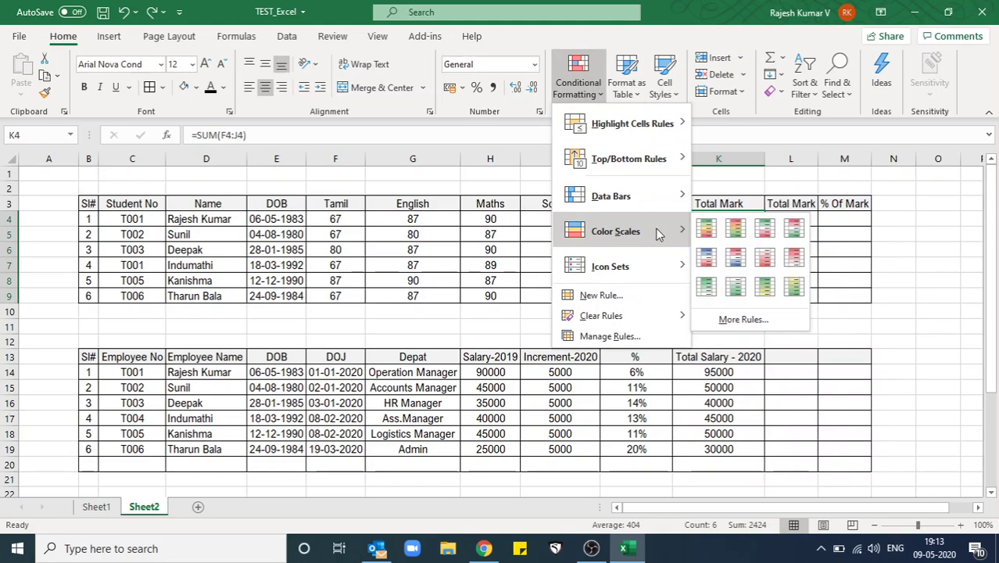
click(735, 228)
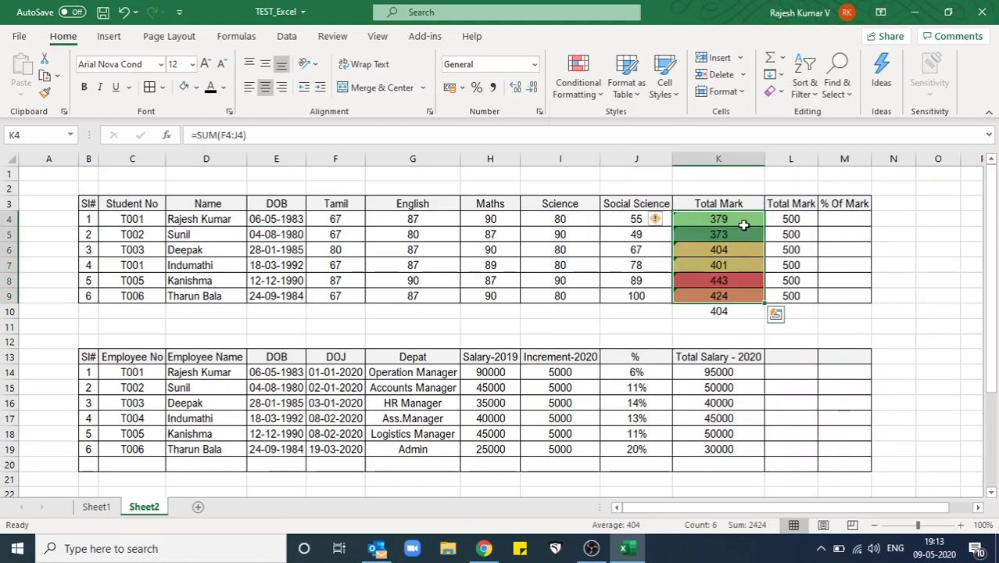
click(719, 295)
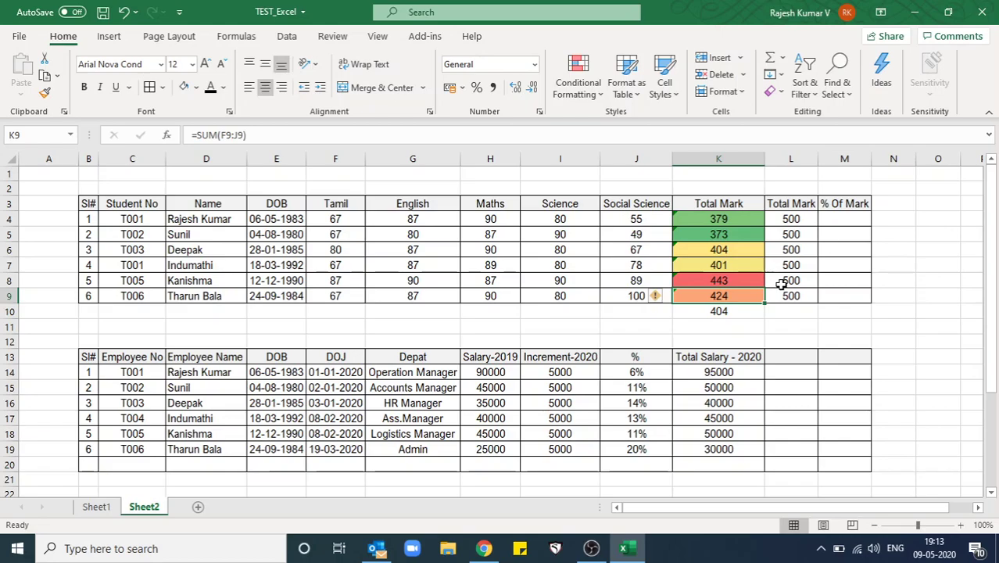
drag(749, 220, 744, 301)
click(579, 83)
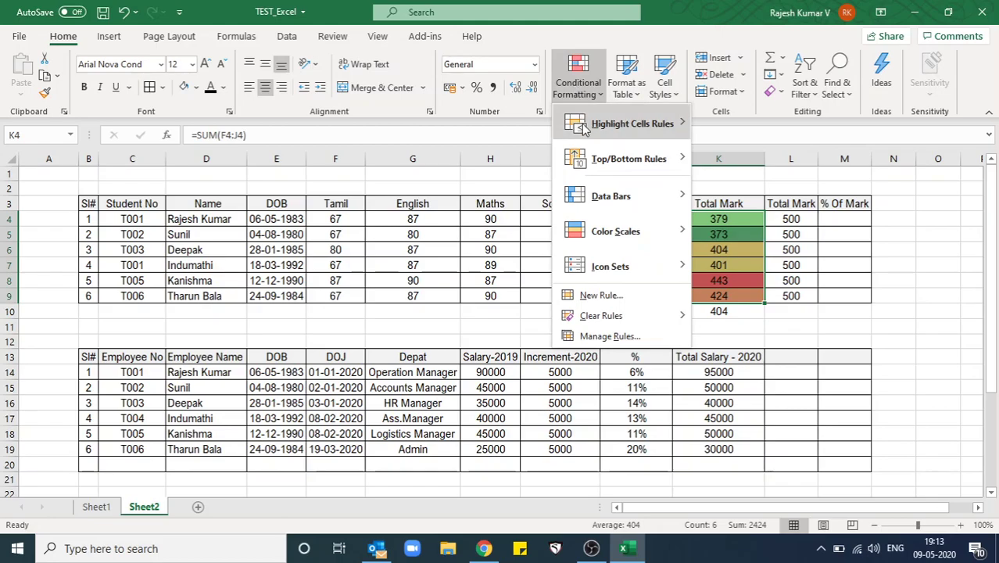
mouse_move(615, 231)
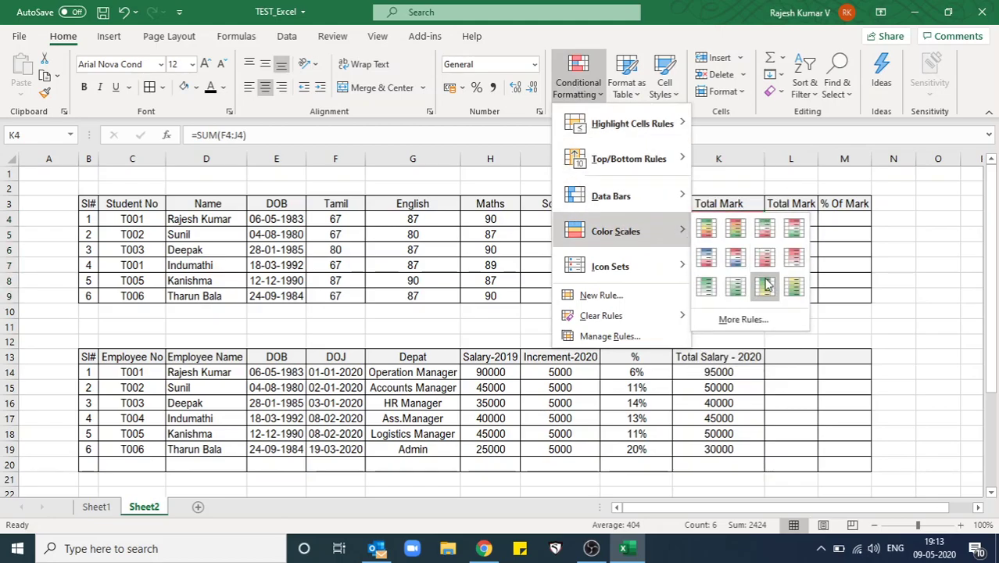
click(766, 285)
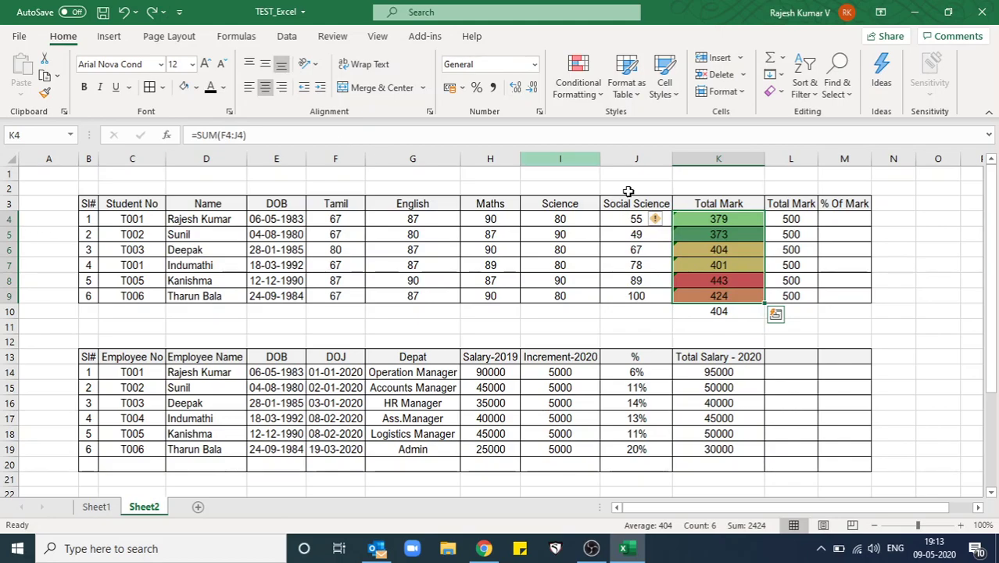
drag(636, 219, 635, 295)
click(579, 82)
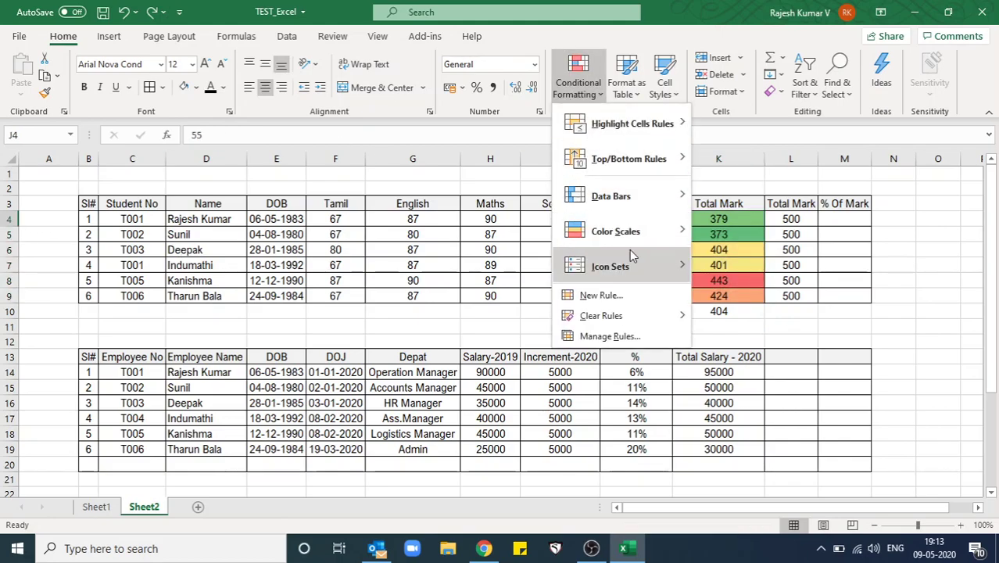
click(525, 284)
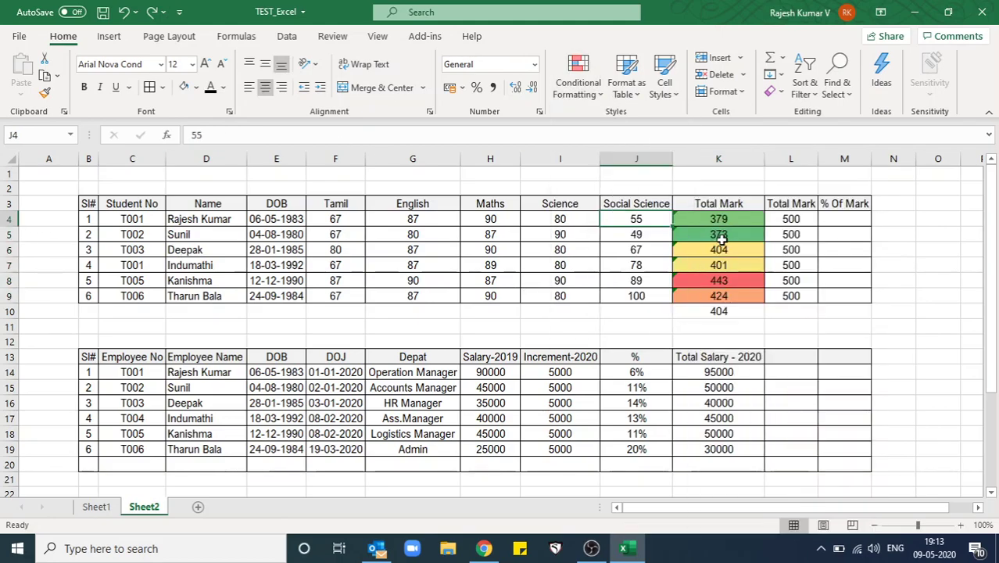
drag(785, 219, 790, 295)
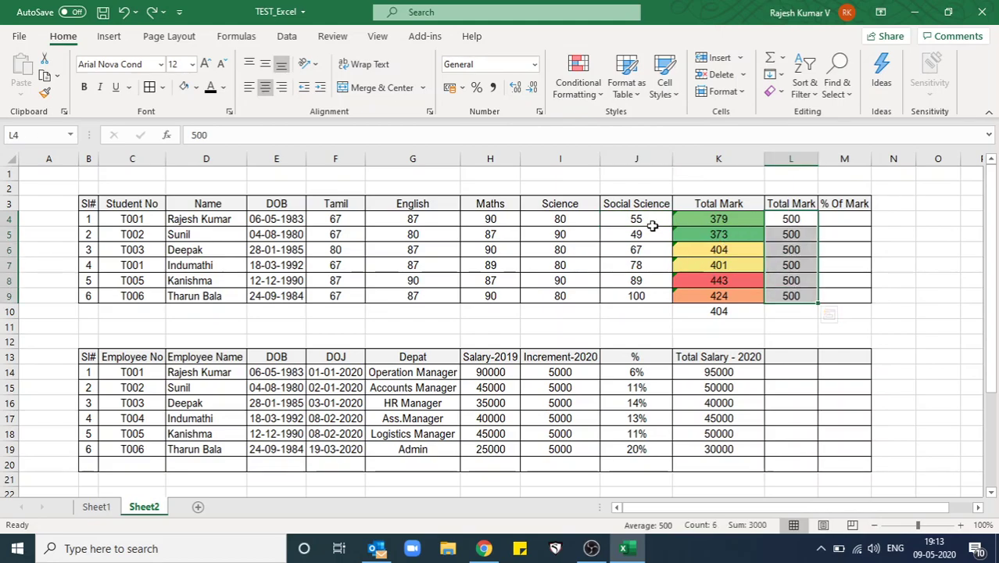
drag(651, 225, 647, 295)
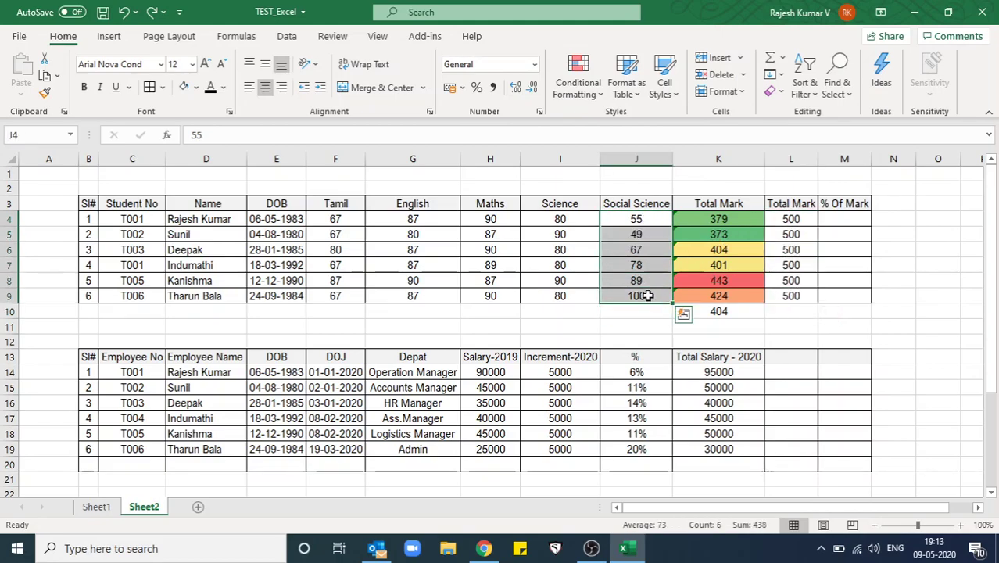
click(578, 78)
click(464, 290)
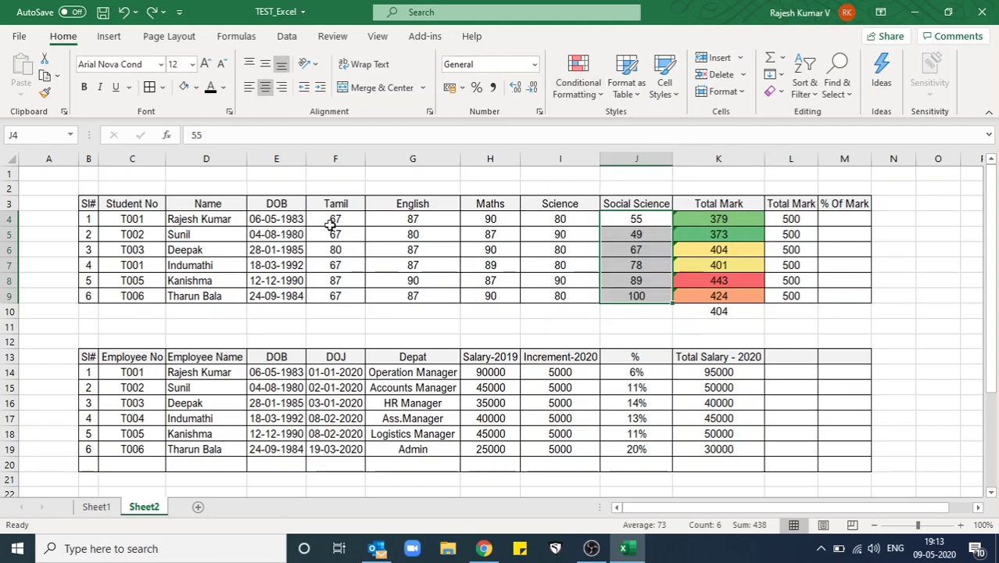
drag(331, 224, 334, 298)
click(580, 86)
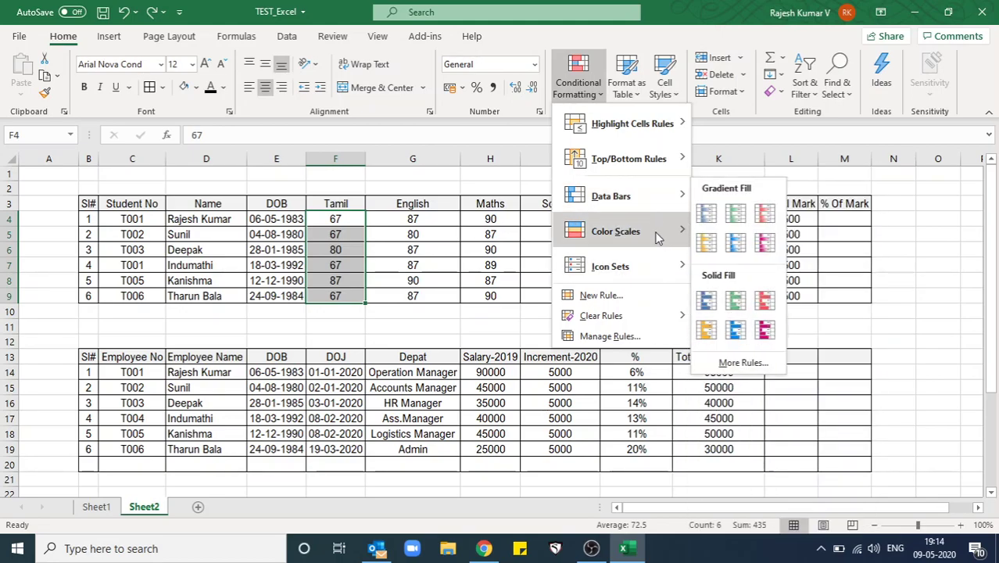
mouse_move(617, 266)
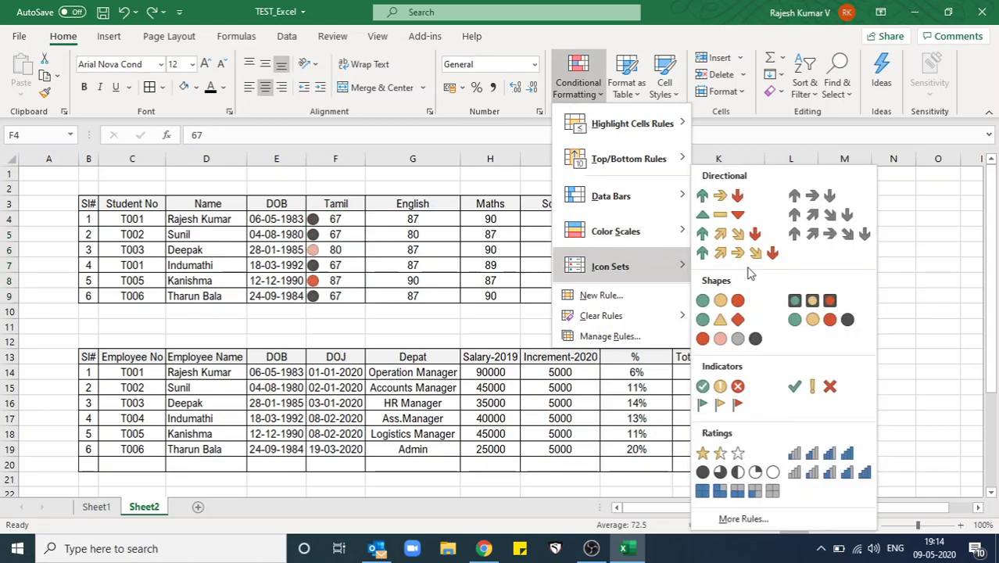
Browse the New Formatting Rule types for C4:I6 without adding a rule
click(375, 315)
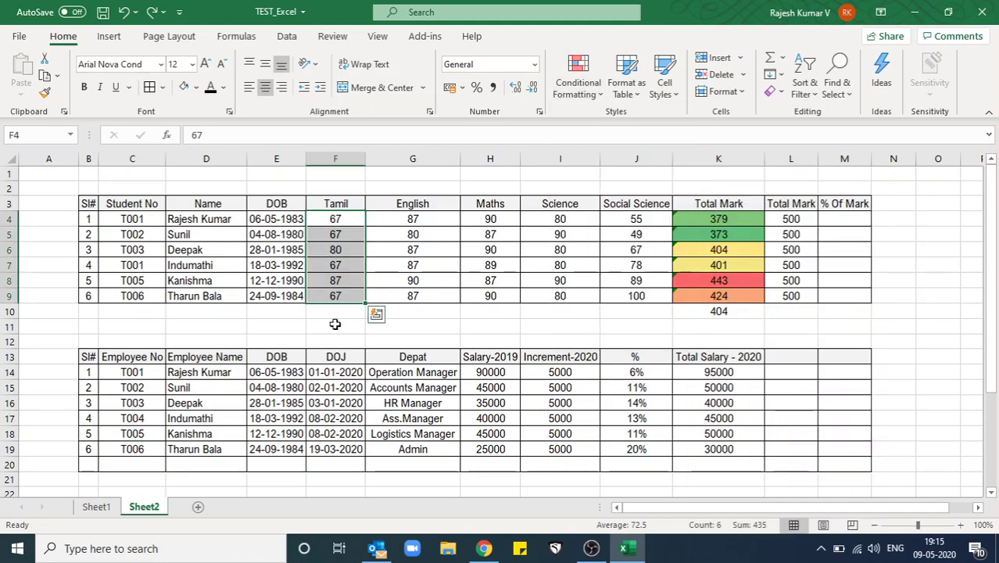
mouse_move(131, 219)
mouse_down()
mouse_move(575, 256)
mouse_move(661, 286)
mouse_up()
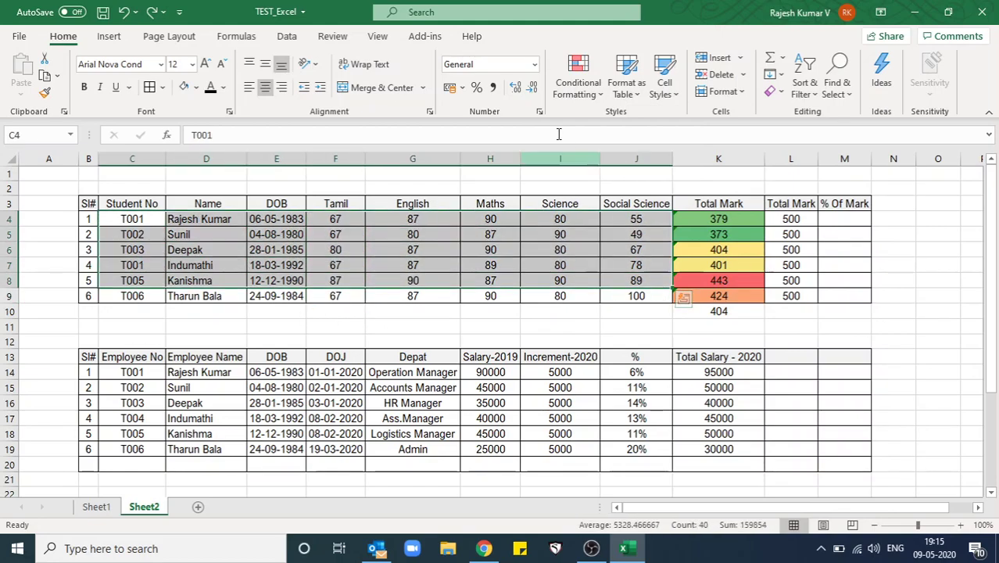
click(587, 92)
click(650, 302)
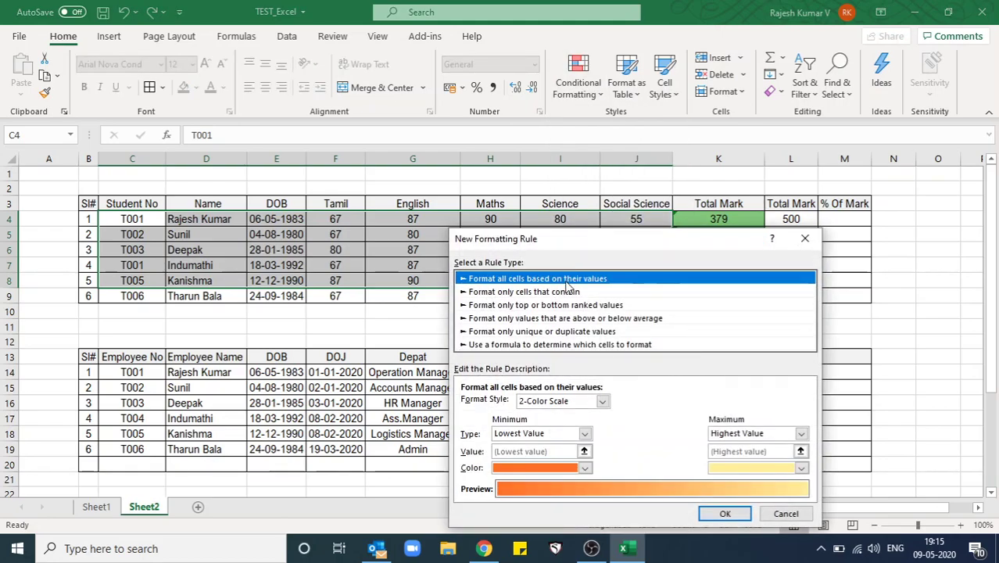
click(565, 293)
click(565, 306)
click(569, 318)
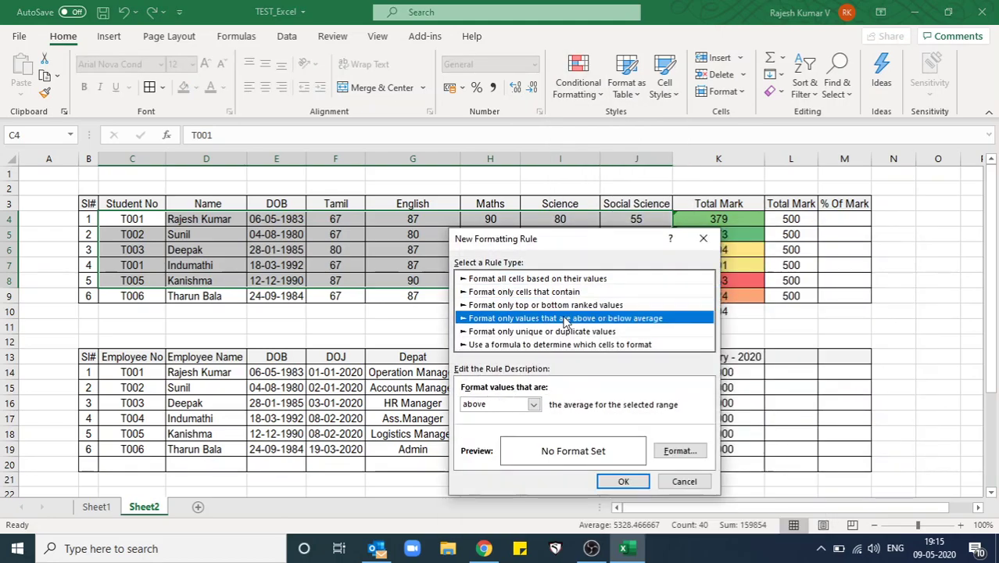
click(571, 331)
click(573, 345)
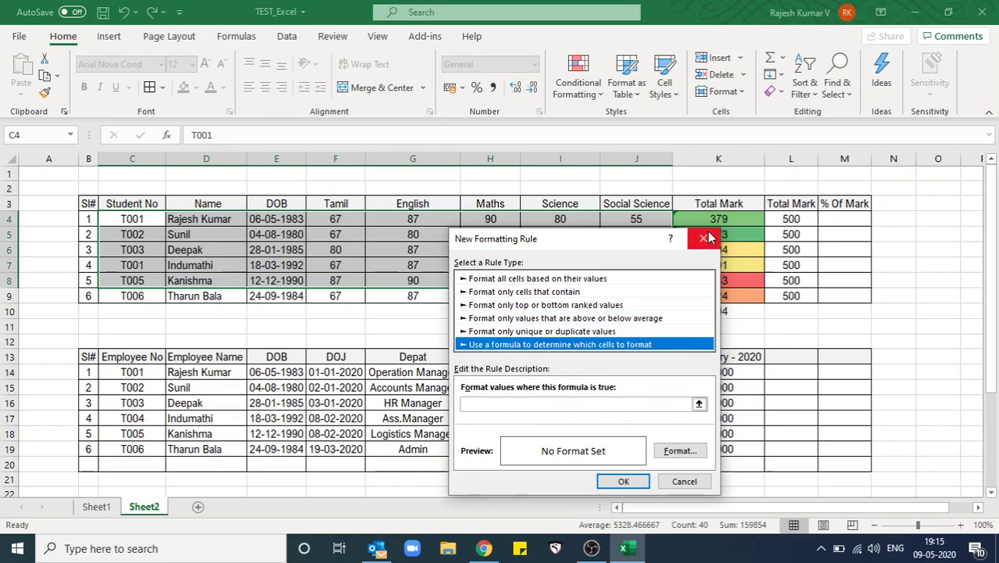
click(705, 238)
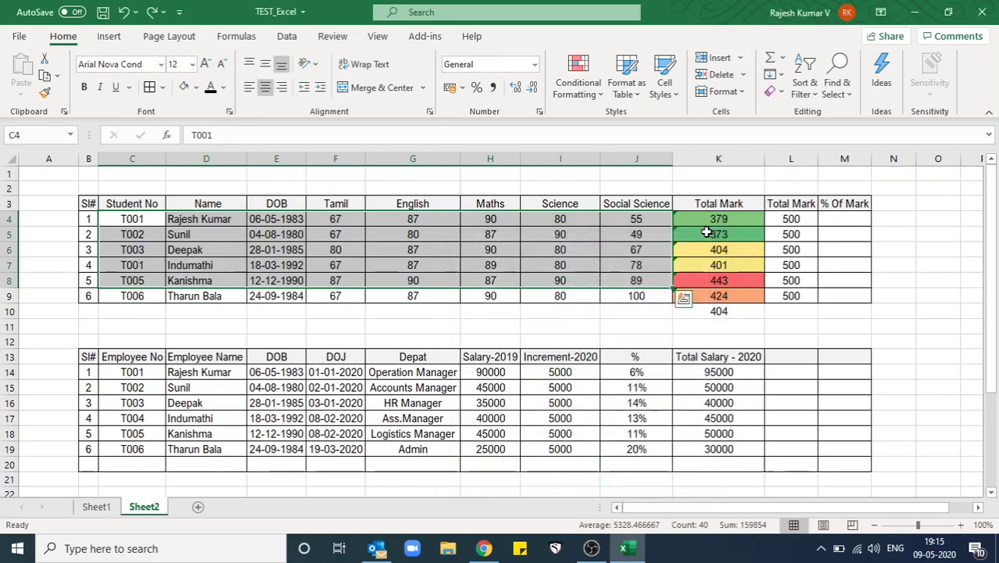
Select the entire worksheet and bring up the Conditional Formatting clear-rules choices
click(586, 237)
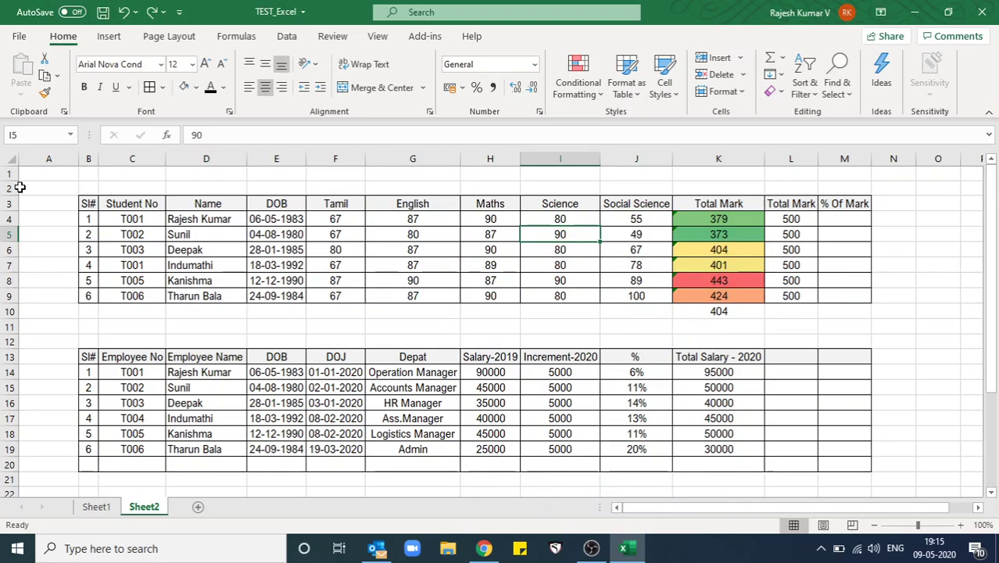
click(6, 154)
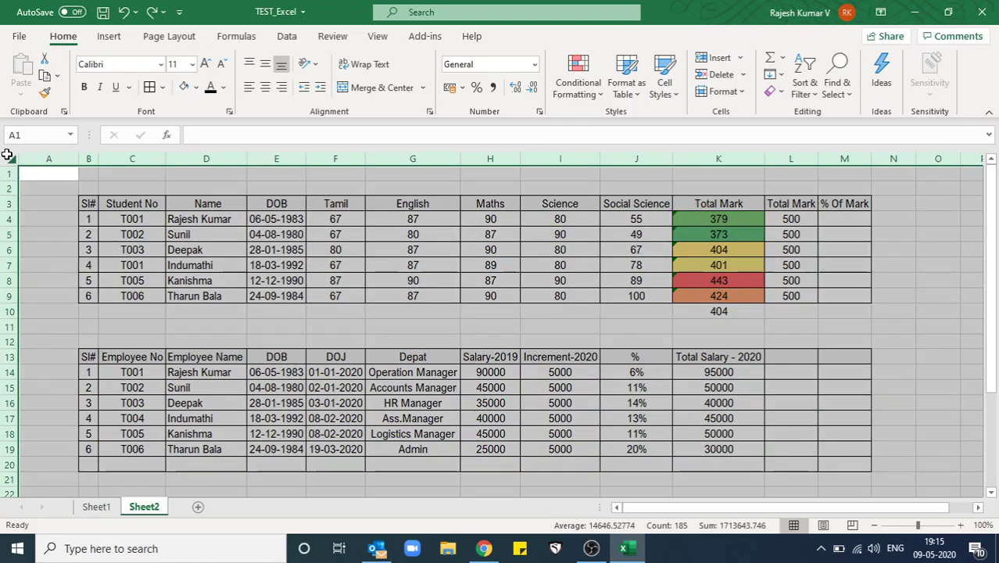
click(578, 92)
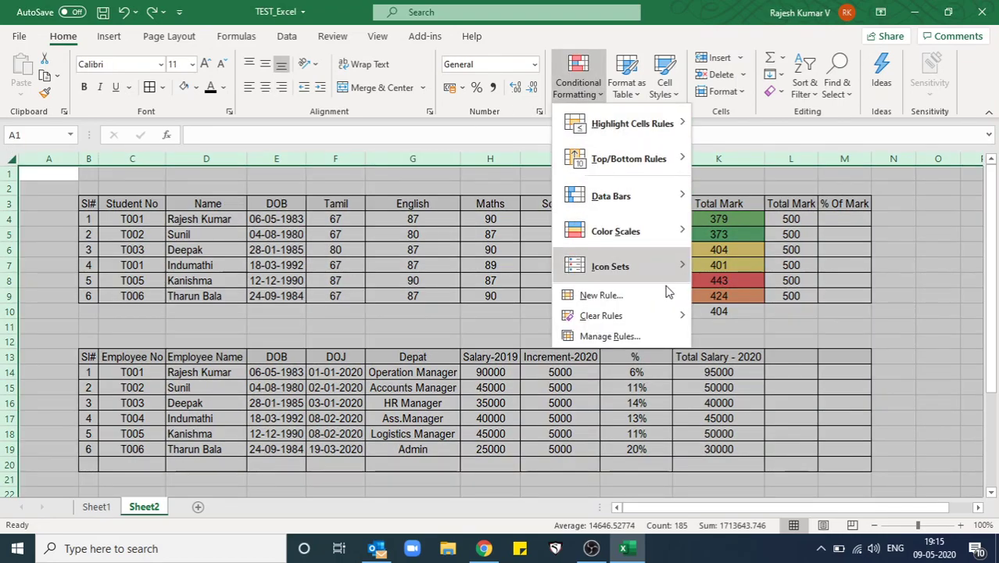